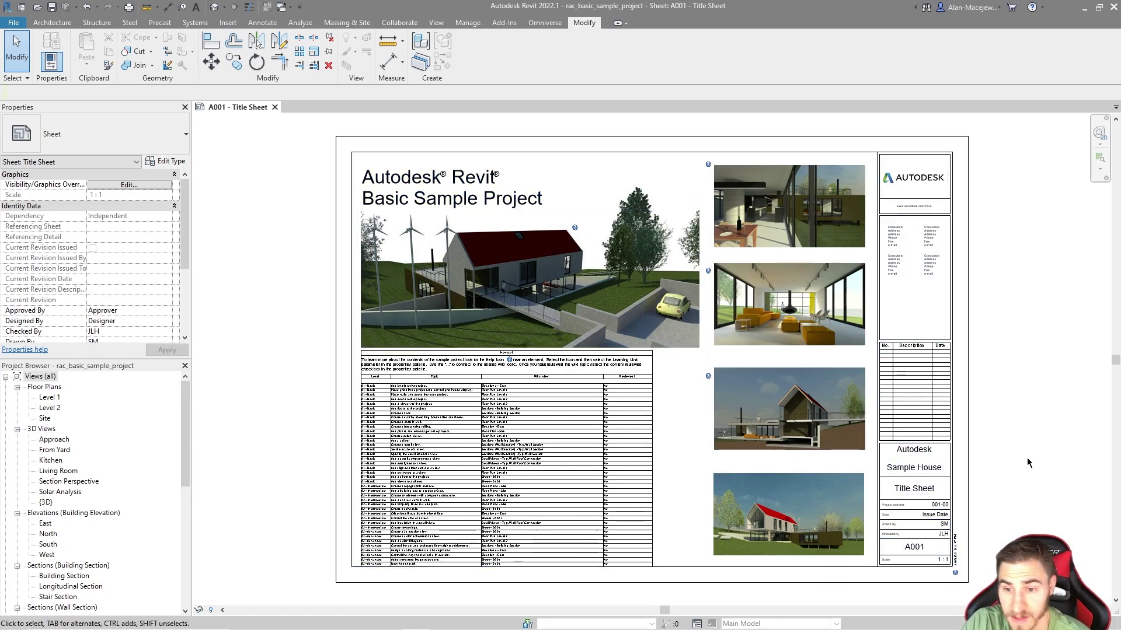
# Step: Select all instances of the A1 metric title block in the entire project, and clear the selection
pyautogui.scroll(-10, 111, 432)
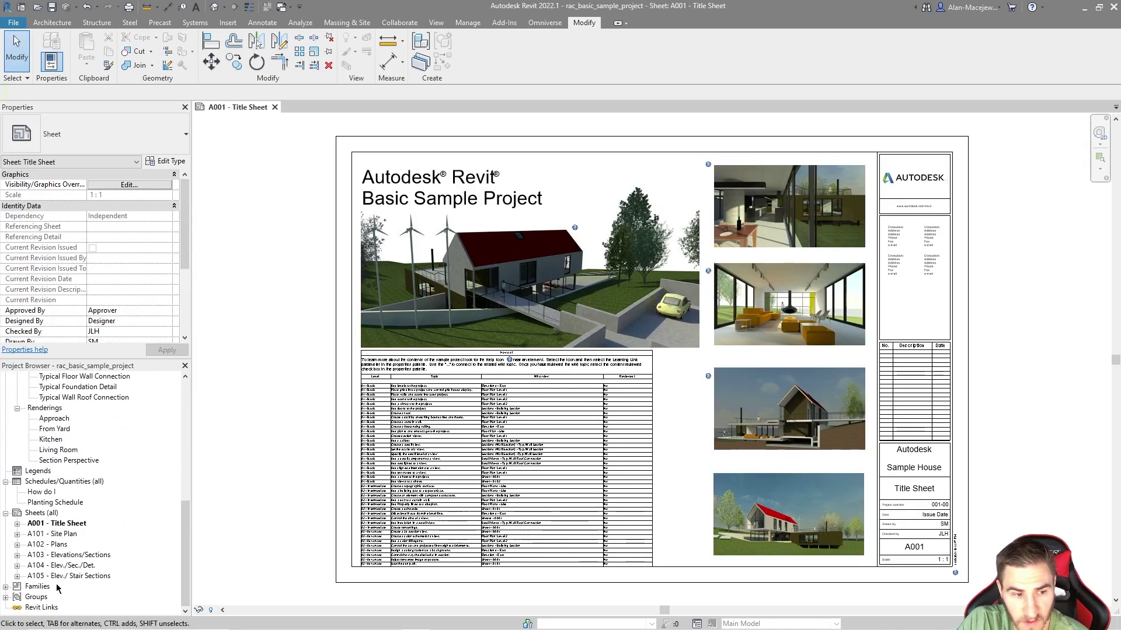
pyautogui.click(47, 545)
pyautogui.click(337, 451)
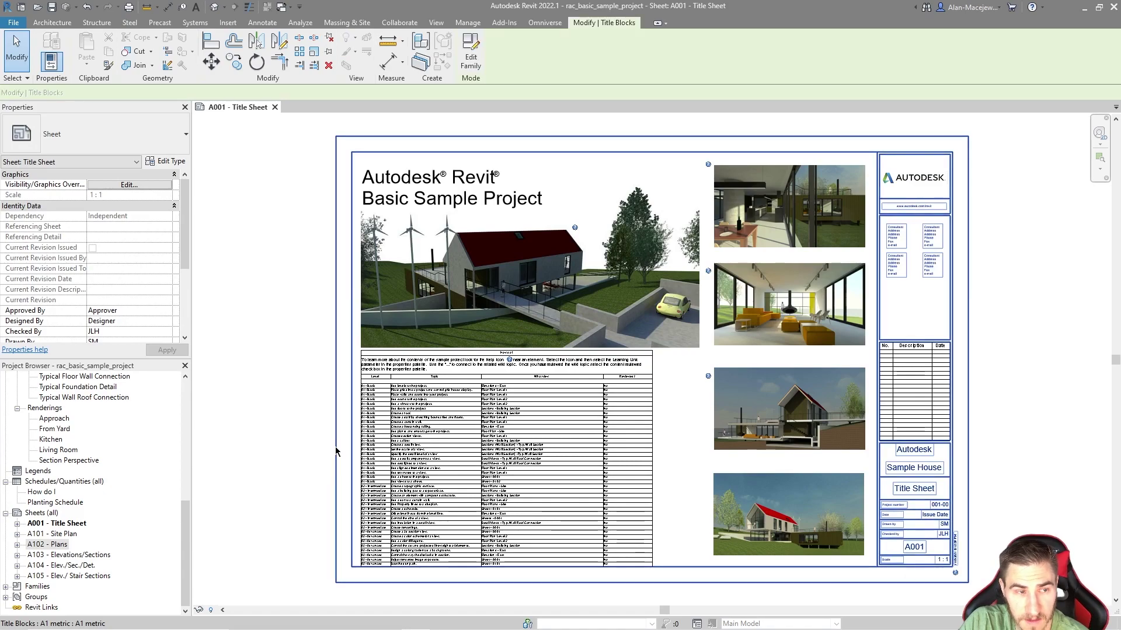
pyautogui.rightClick(991, 284)
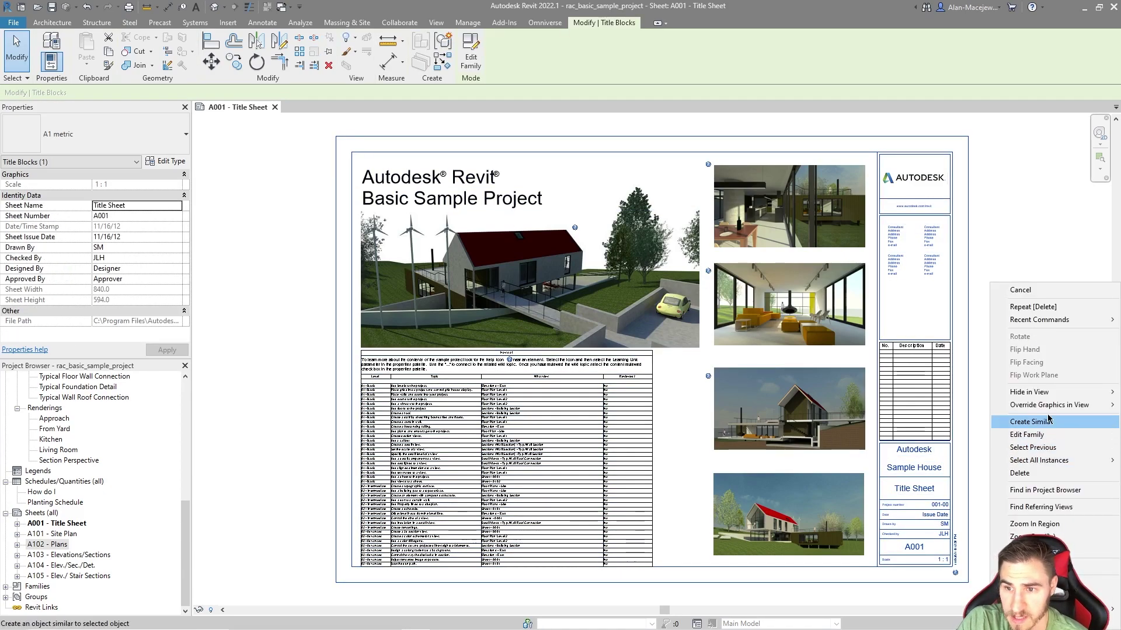
pyautogui.moveTo(1039, 461)
pyautogui.click(934, 459)
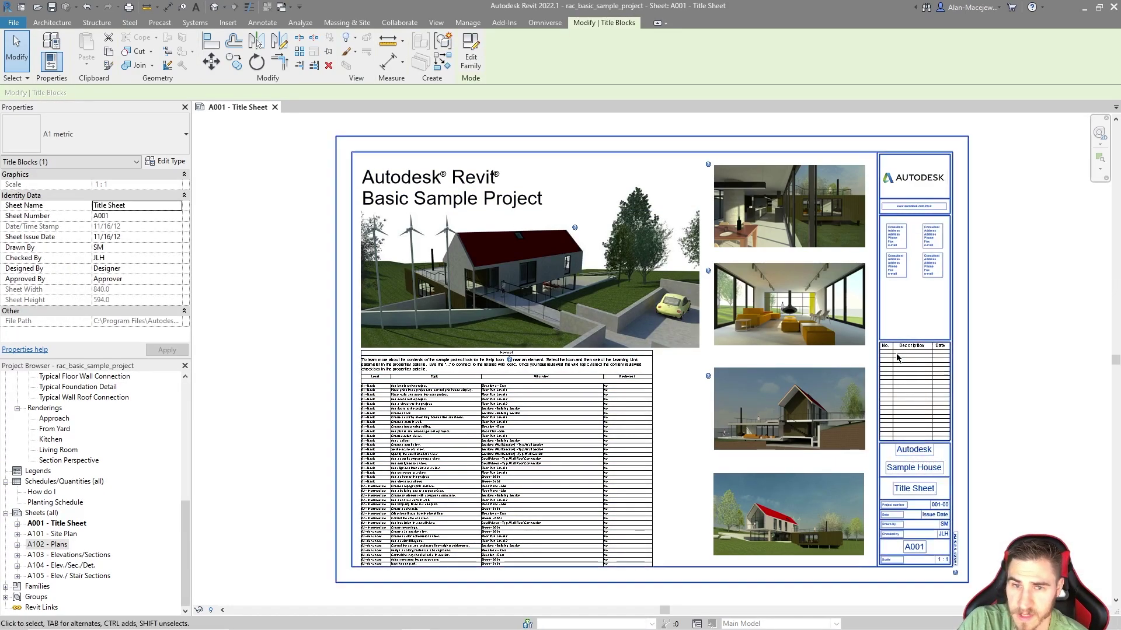
pyautogui.rightClick(314, 360)
pyautogui.moveTo(392, 186)
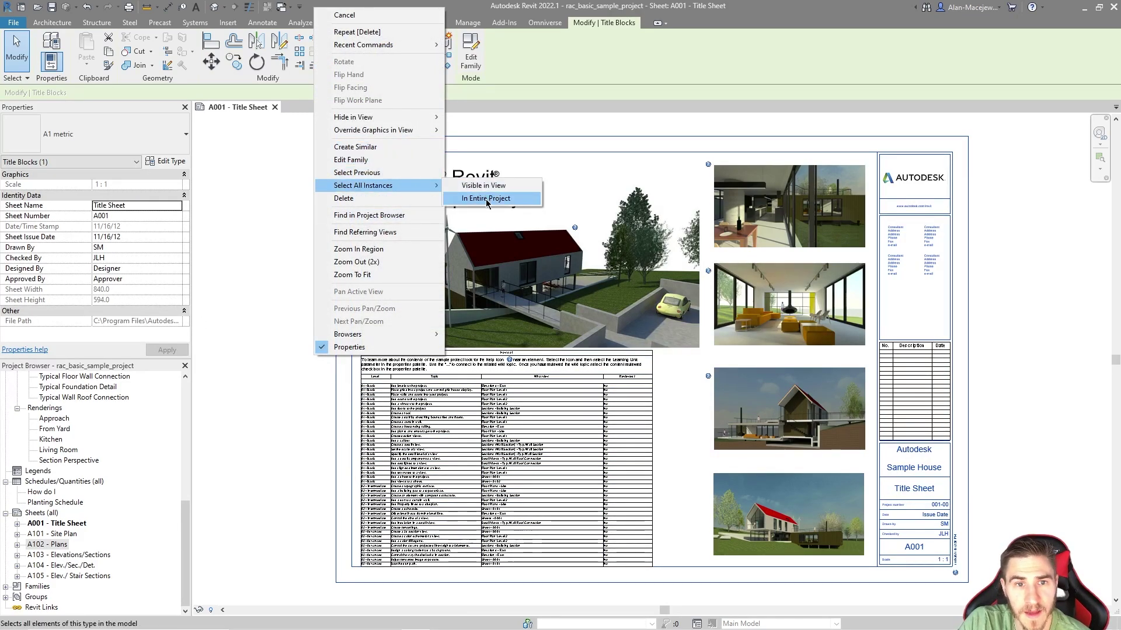
pyautogui.click(485, 199)
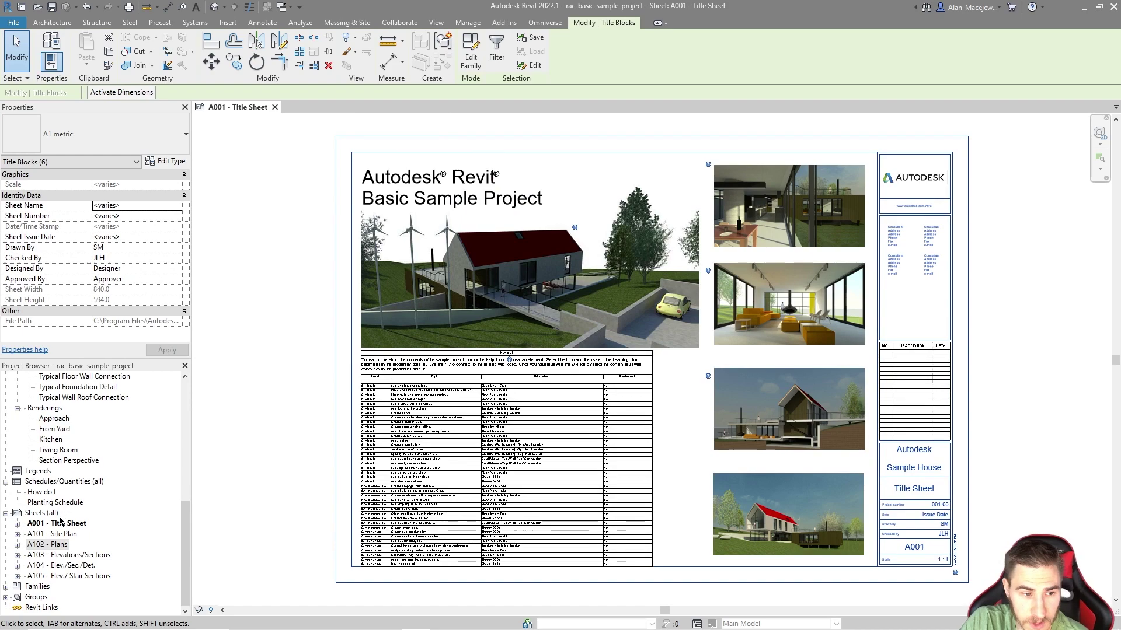
pyautogui.click(242, 593)
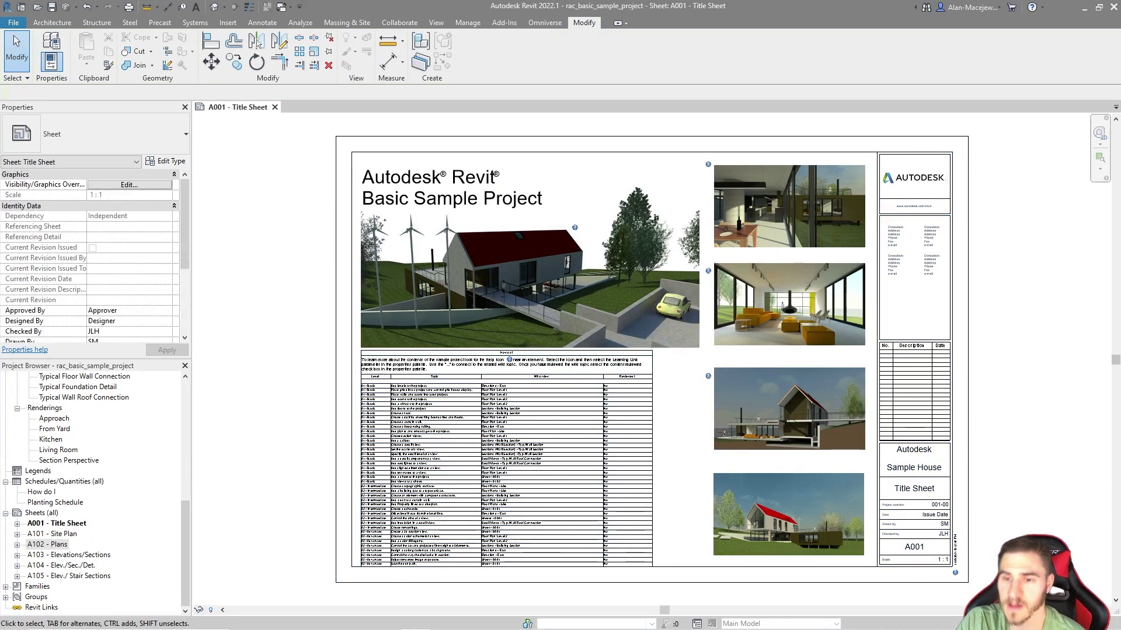
# Step: Open the title sheet's A1 metric title block family for editing
pyautogui.click(966, 534)
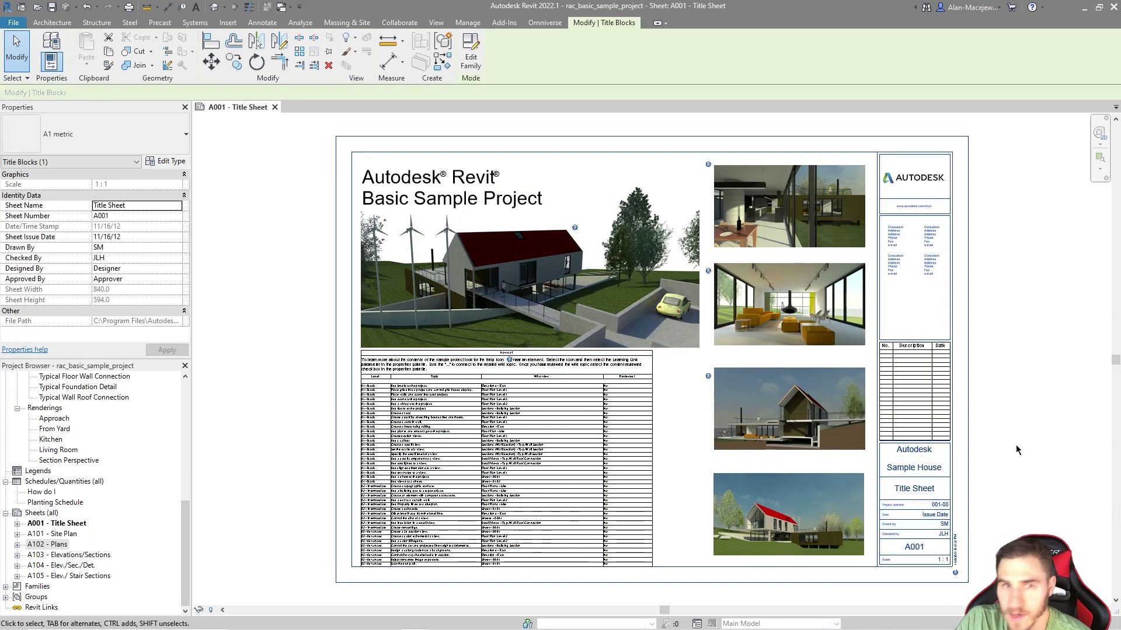
pyautogui.doubleClick(540, 199)
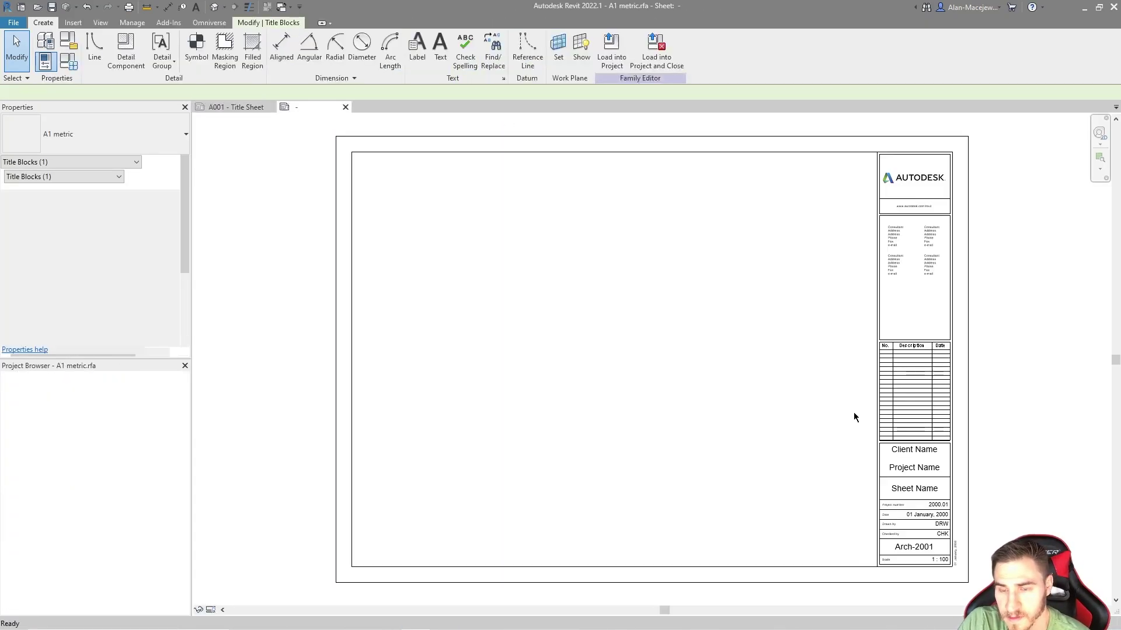
pyautogui.scroll(3, 970, 579)
pyautogui.scroll(3, 972, 575)
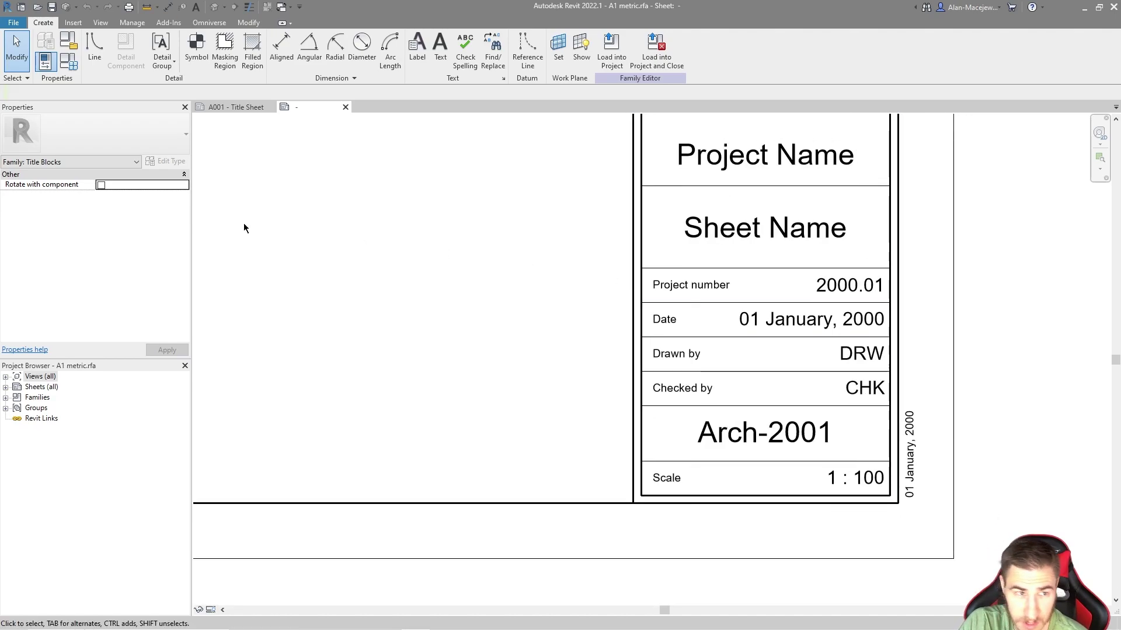
# Step: Place an 8mm text note reading "X of X" just below the Scale row, between the frame and the sheet border
pyautogui.press('t')
pyautogui.press('x')
pyautogui.click(810, 514)
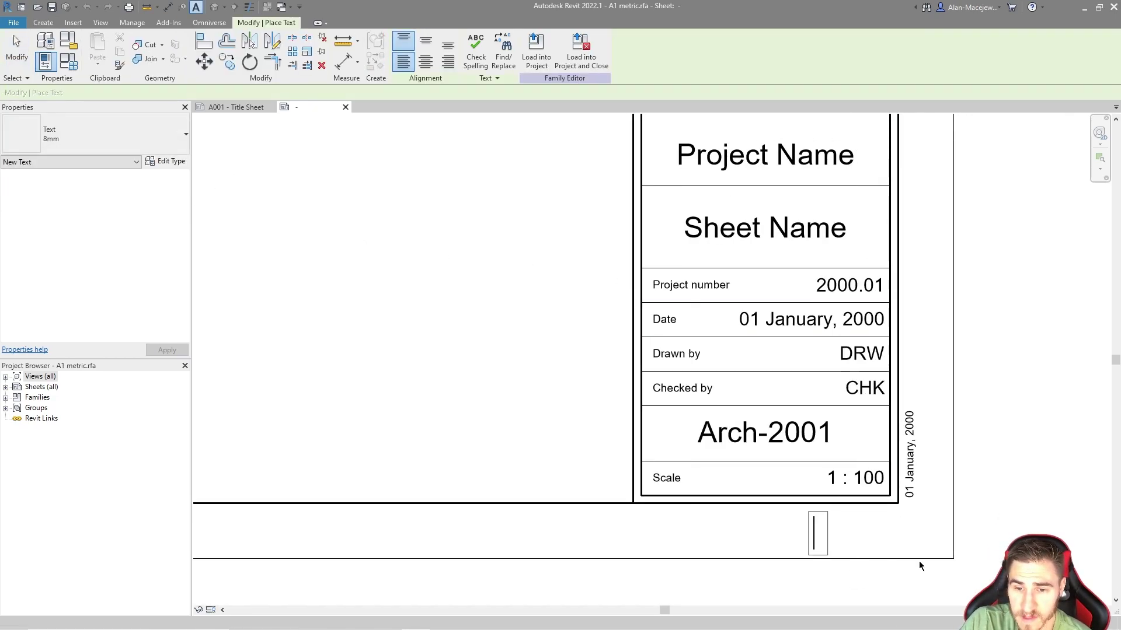
pyautogui.write('X of X')
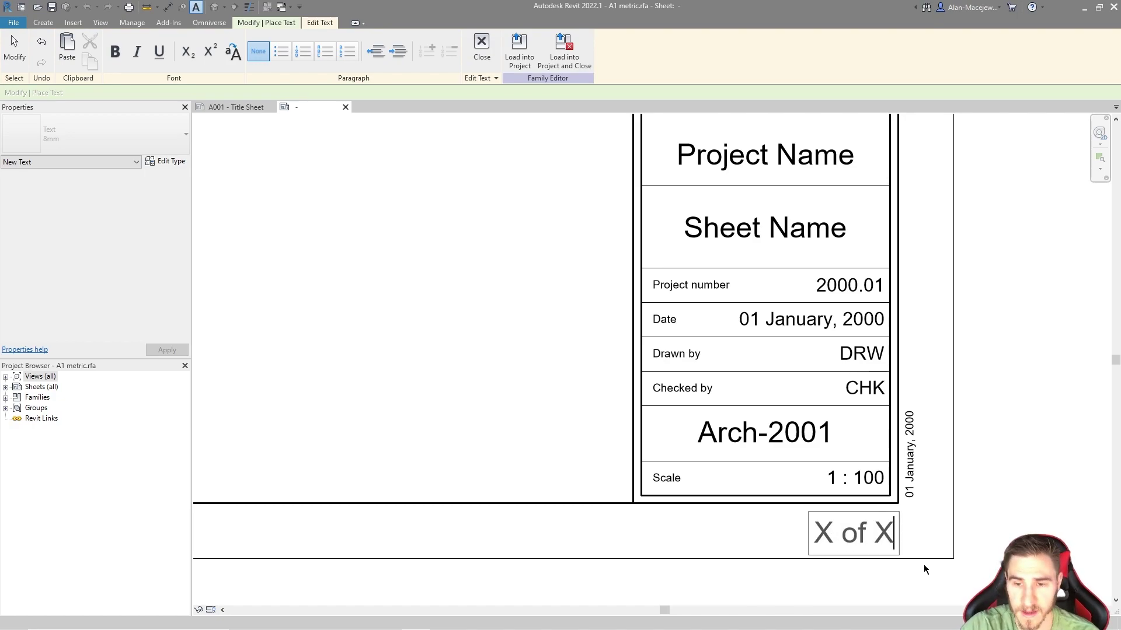
pyautogui.click(818, 548)
pyautogui.moveTo(822, 530)
pyautogui.mouseDown()
pyautogui.moveTo(810, 513)
pyautogui.moveTo(820, 520)
pyautogui.mouseUp()
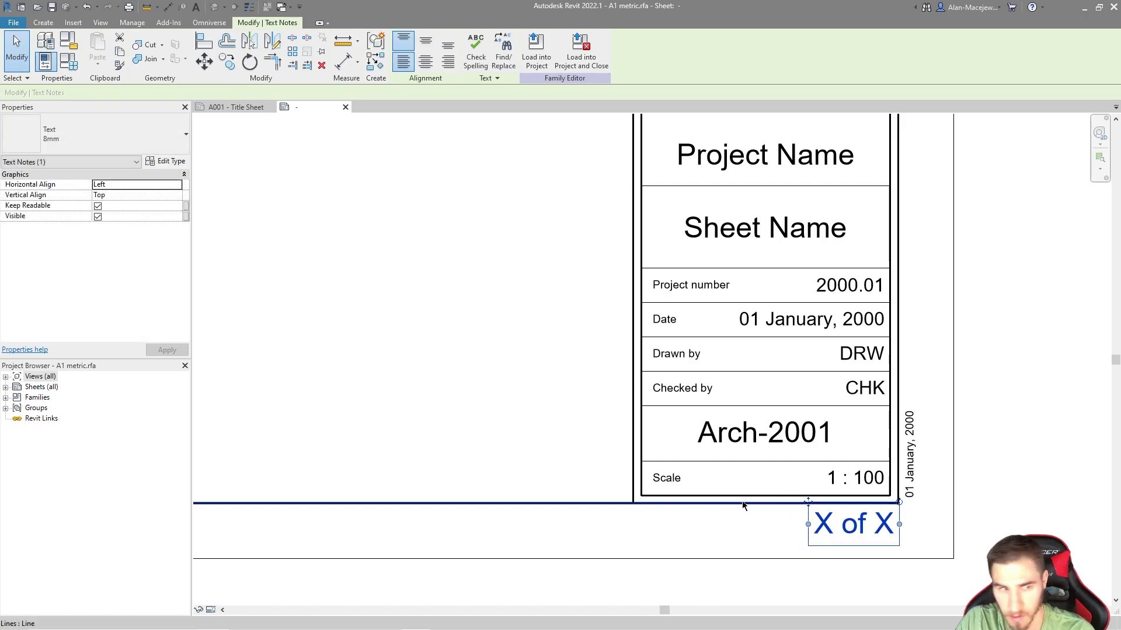
# Step: Change the text note under the title block to read "X of 6"
pyautogui.doubleClick(880, 524)
pyautogui.write('6')
pyautogui.press('Escape')
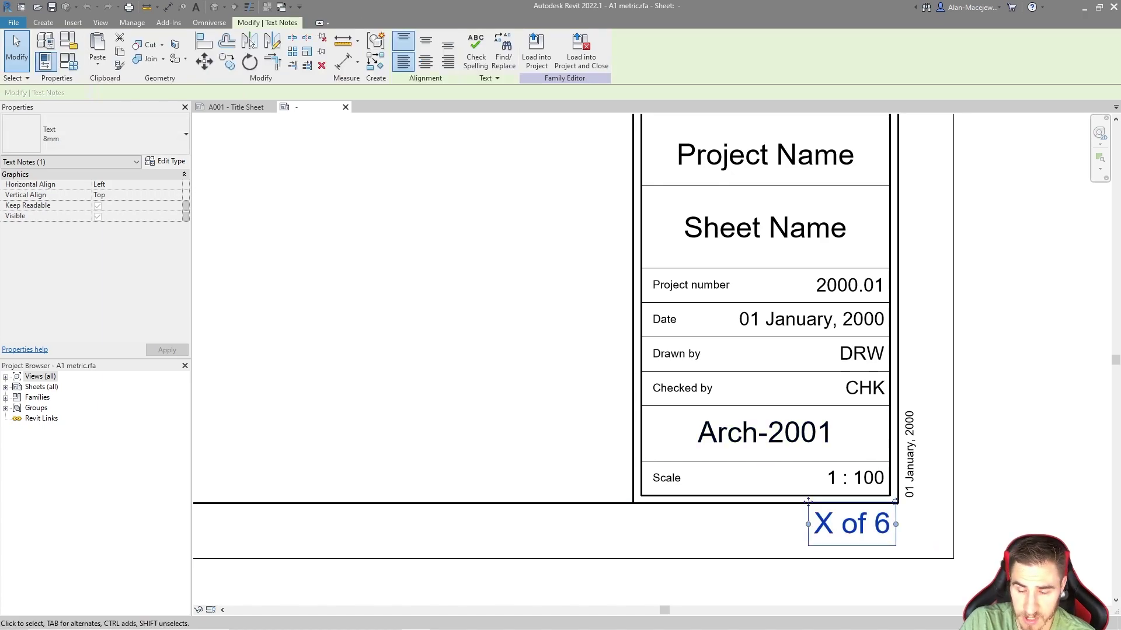
pyautogui.doubleClick(823, 524)
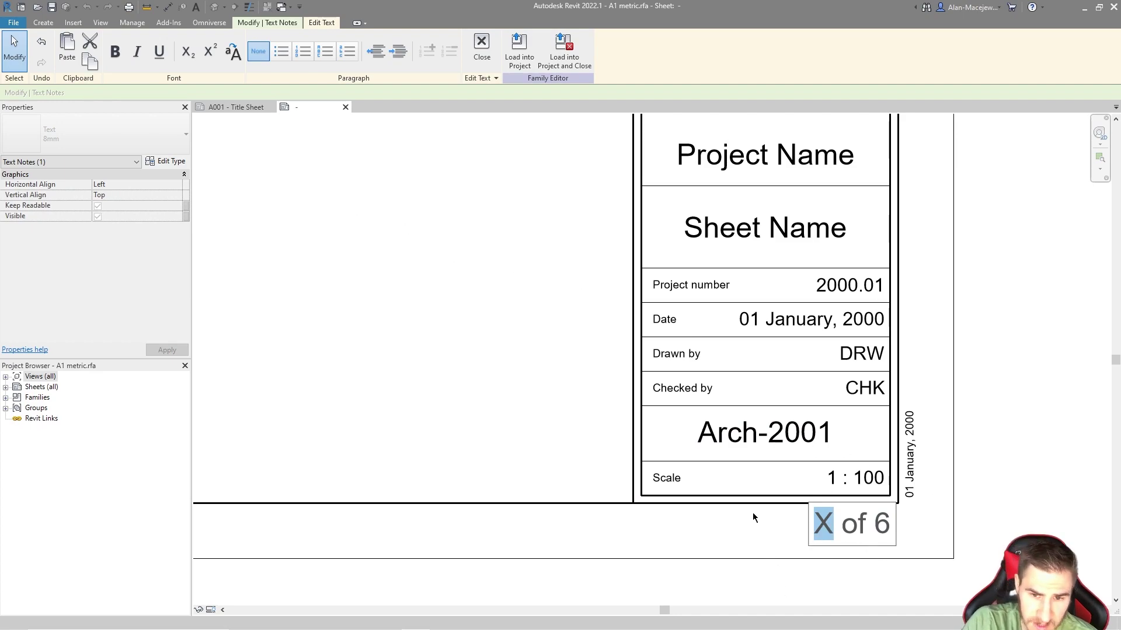
pyautogui.press('Escape')
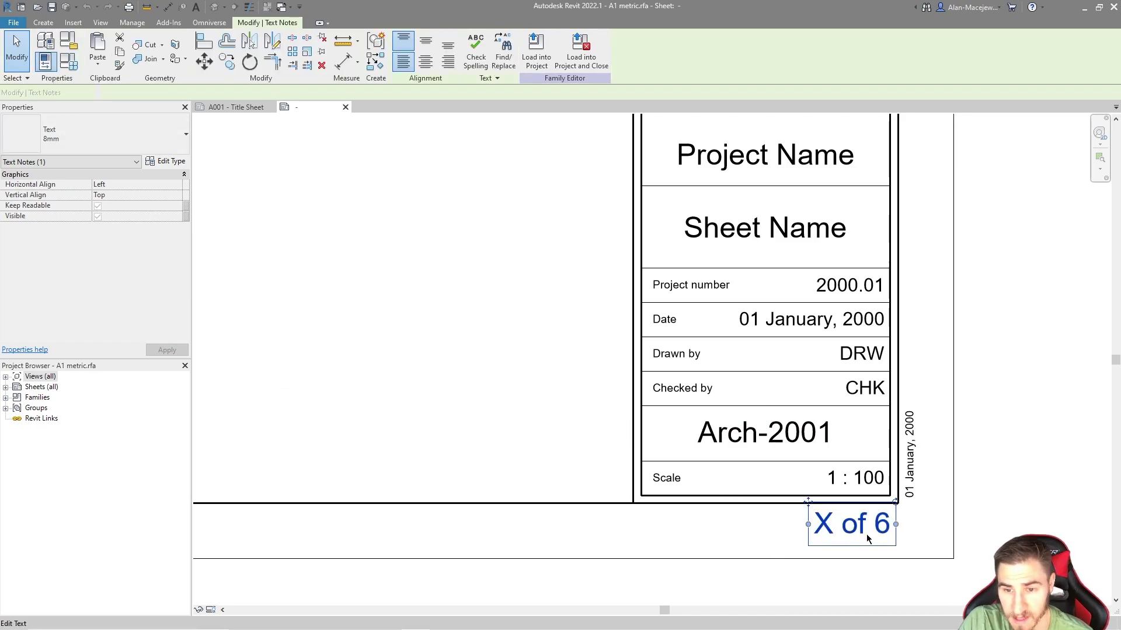
# Step: Delete the "X of 6" text note and return to the A001 title sheet
pyautogui.press('Delete')
pyautogui.scroll(-1, 848, 520)
pyautogui.scroll(-2, 848, 521)
pyautogui.click(248, 108)
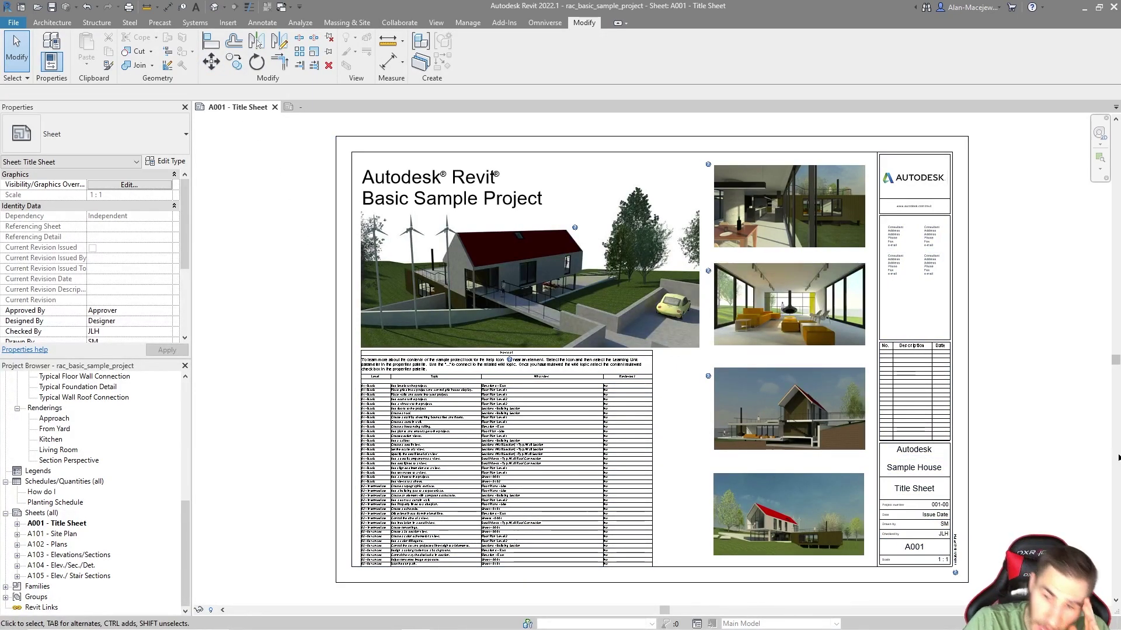
# Step: Reopen the A1 metric title block family from the title sheet at its sheet information rows
pyautogui.doubleClick(850, 435)
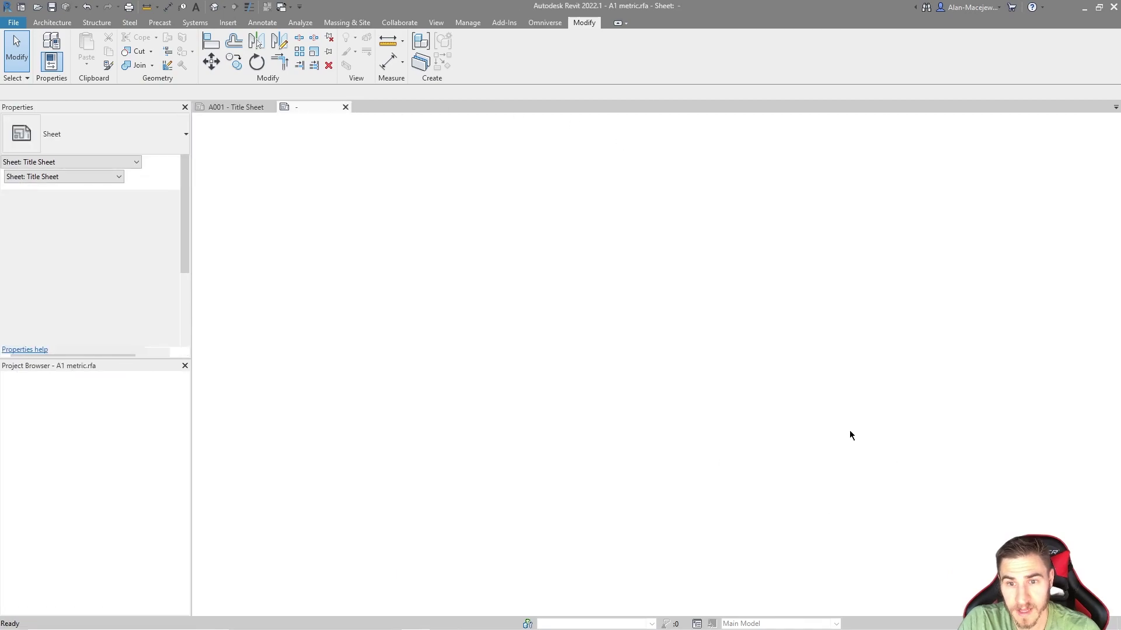
pyautogui.scroll(3, 921, 533)
pyautogui.moveTo(731, 397); pyautogui.dragTo(873, 453, button='middle')
pyautogui.scroll(2, 821, 466)
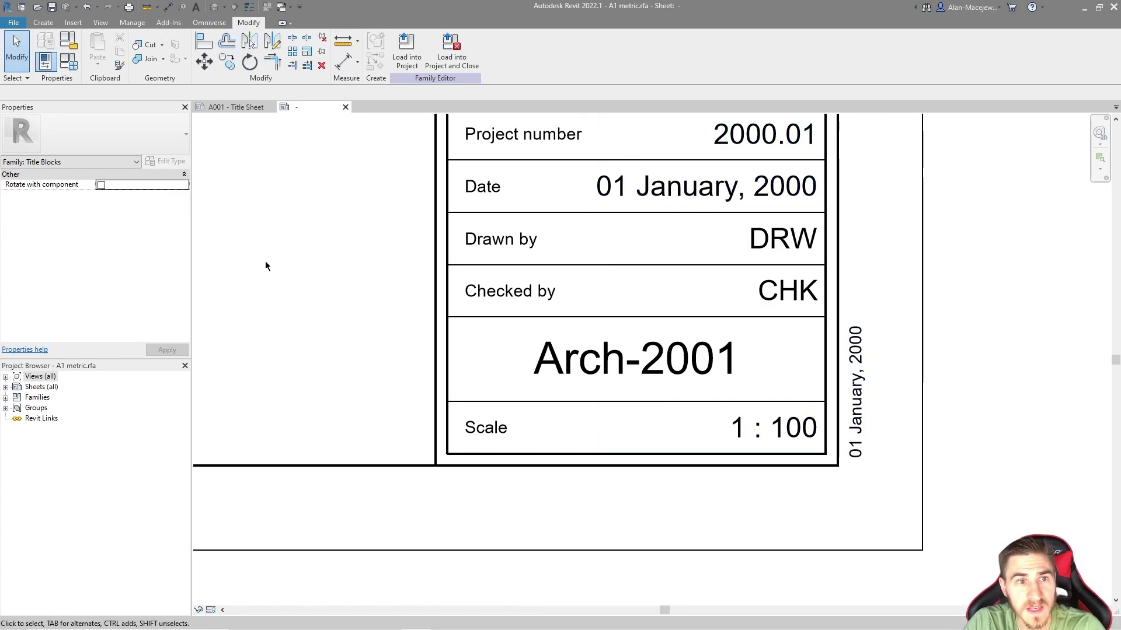
# Step: Place a new 8mm label near the lower border of the title block family to define its parameters
pyautogui.scroll(-5, 979, 382)
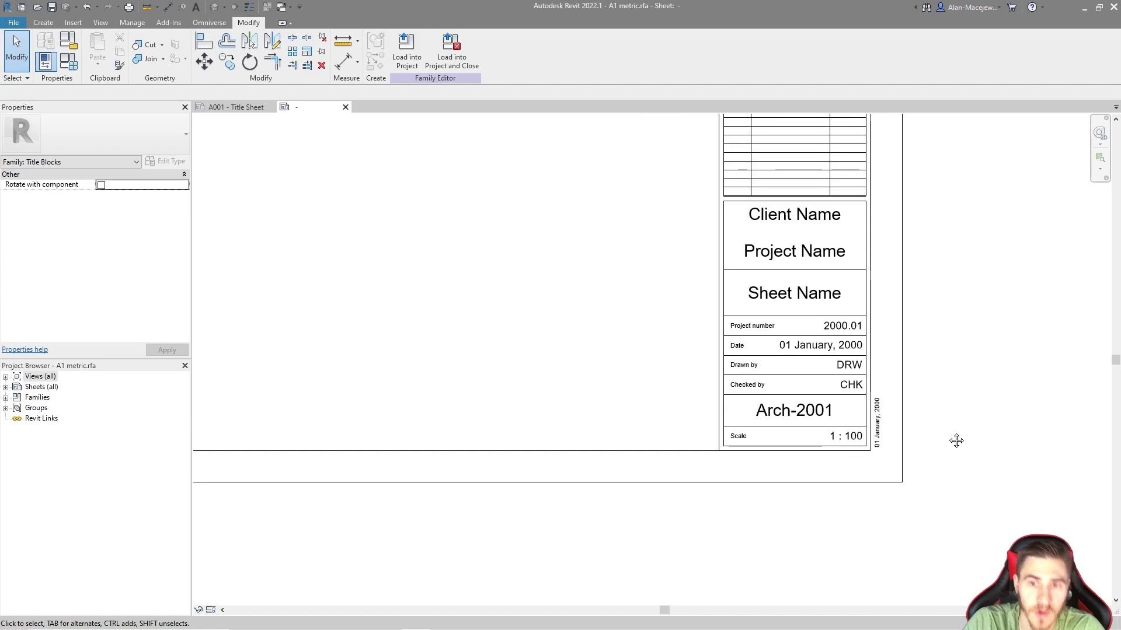
pyautogui.moveTo(956, 441); pyautogui.dragTo(942, 473, button='middle')
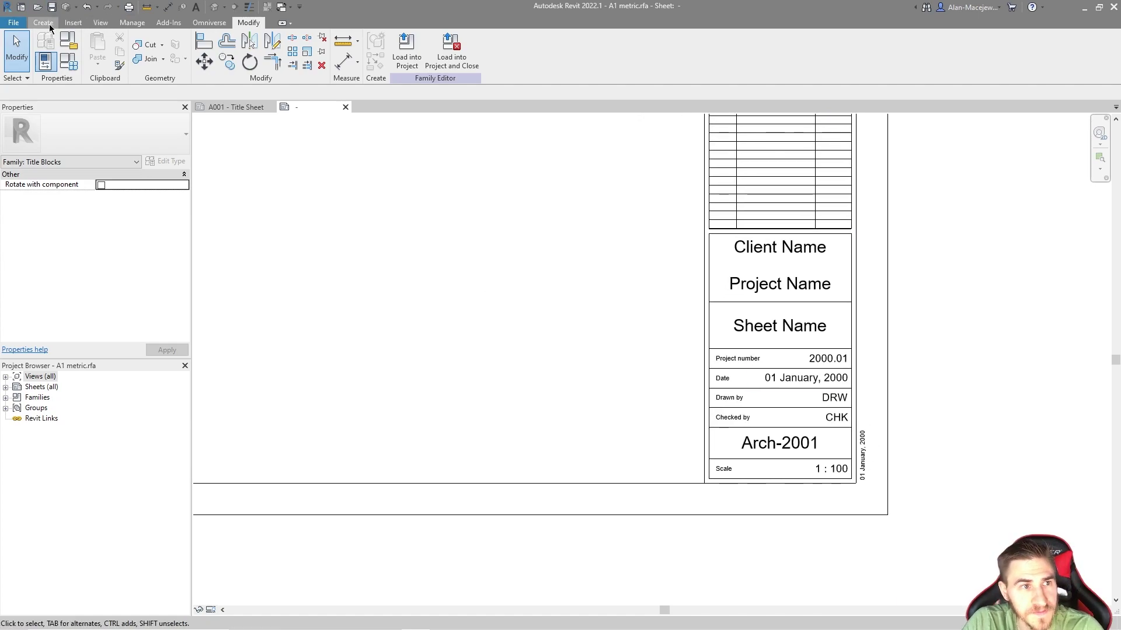
pyautogui.click(43, 22)
pyautogui.click(415, 53)
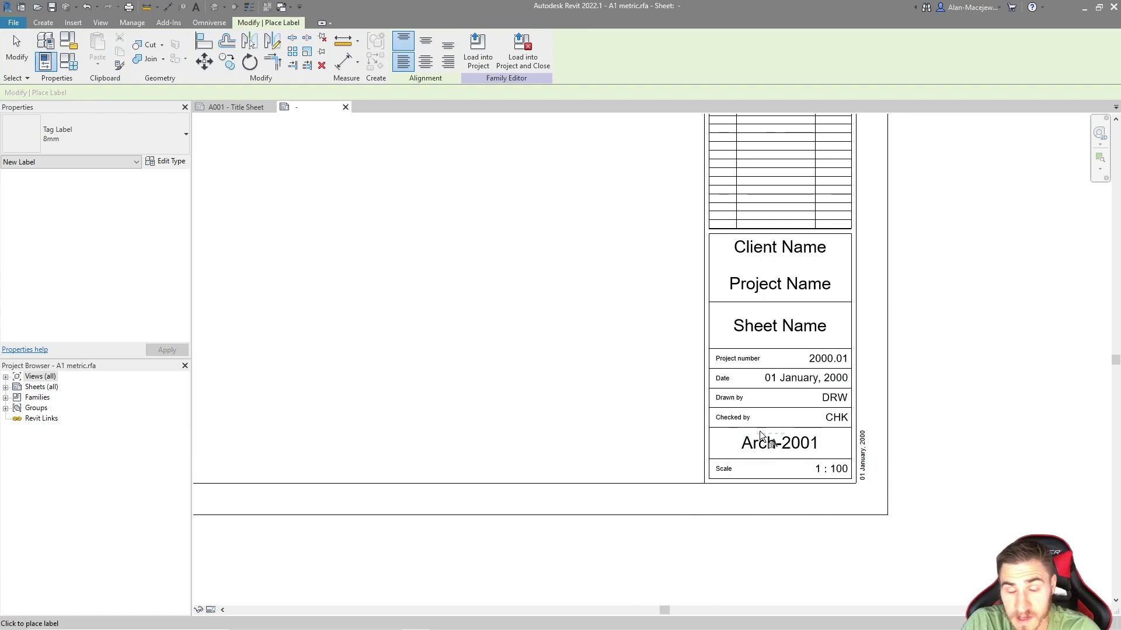
pyautogui.click(499, 529)
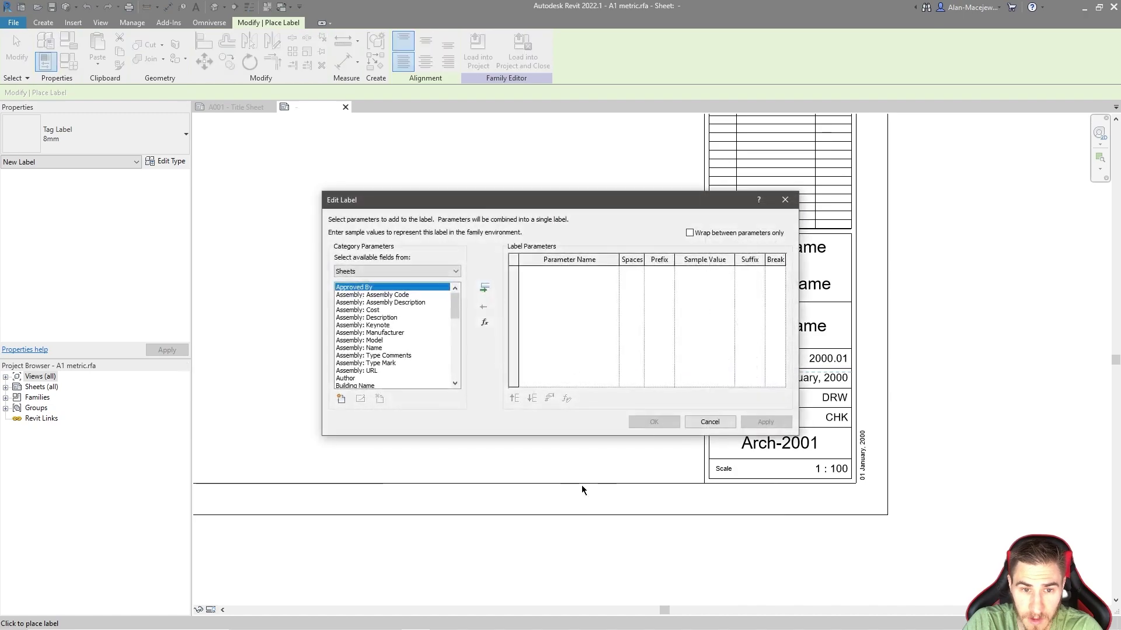
# Step: Look through the available sheet parameters and field sources for one that holds the total sheet count
pyautogui.scroll(-10, 412, 335)
pyautogui.scroll(10, 395, 360)
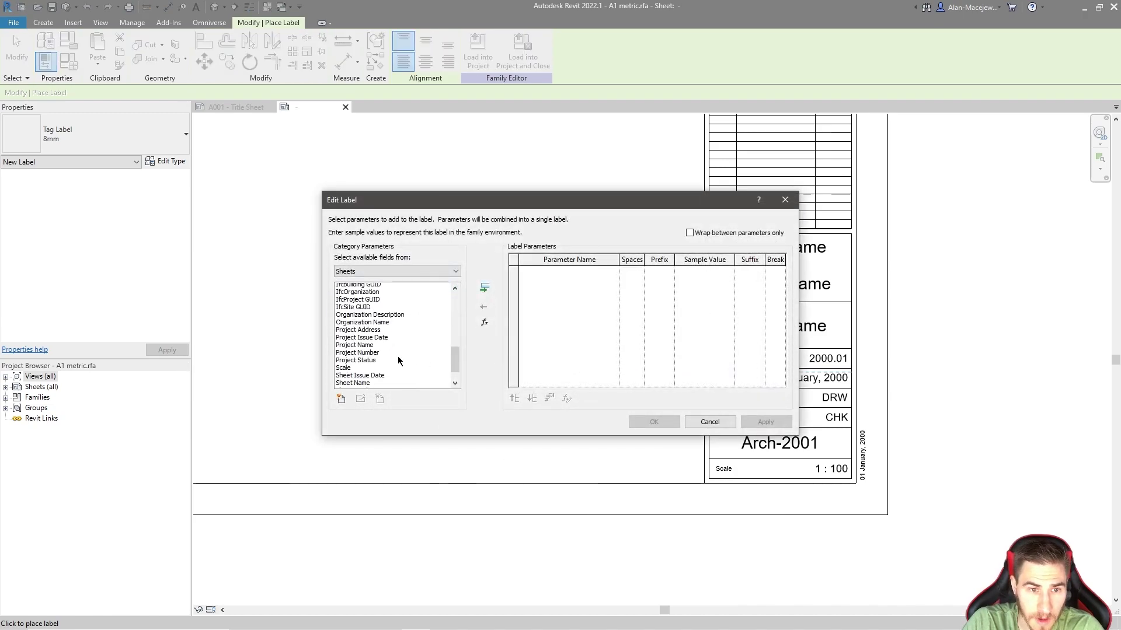
pyautogui.scroll(-10, 396, 331)
pyautogui.click(397, 271)
pyautogui.click(397, 271)
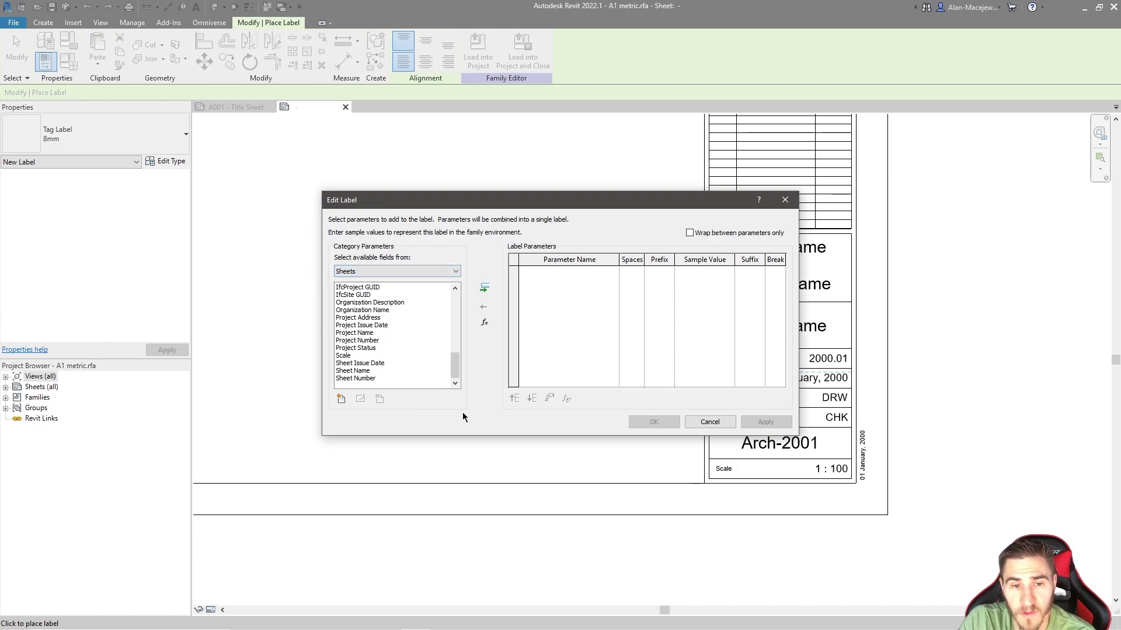
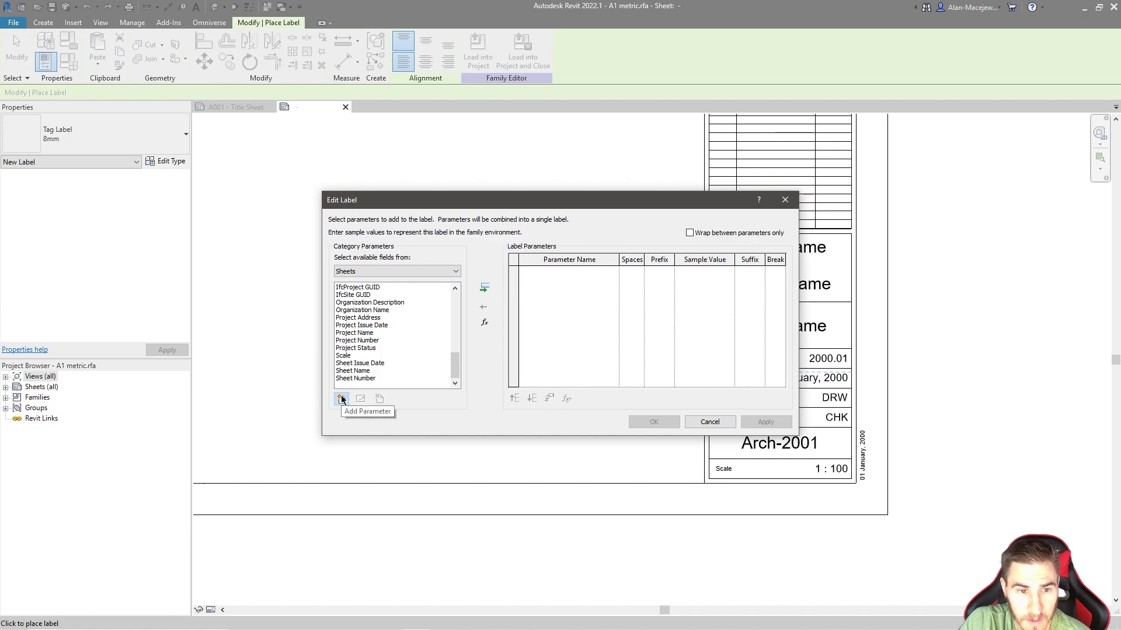
# Step: Start adding a shared parameter to the label and create a parameter group named "Sheets" in Shared.txt
pyautogui.click(590, 289)
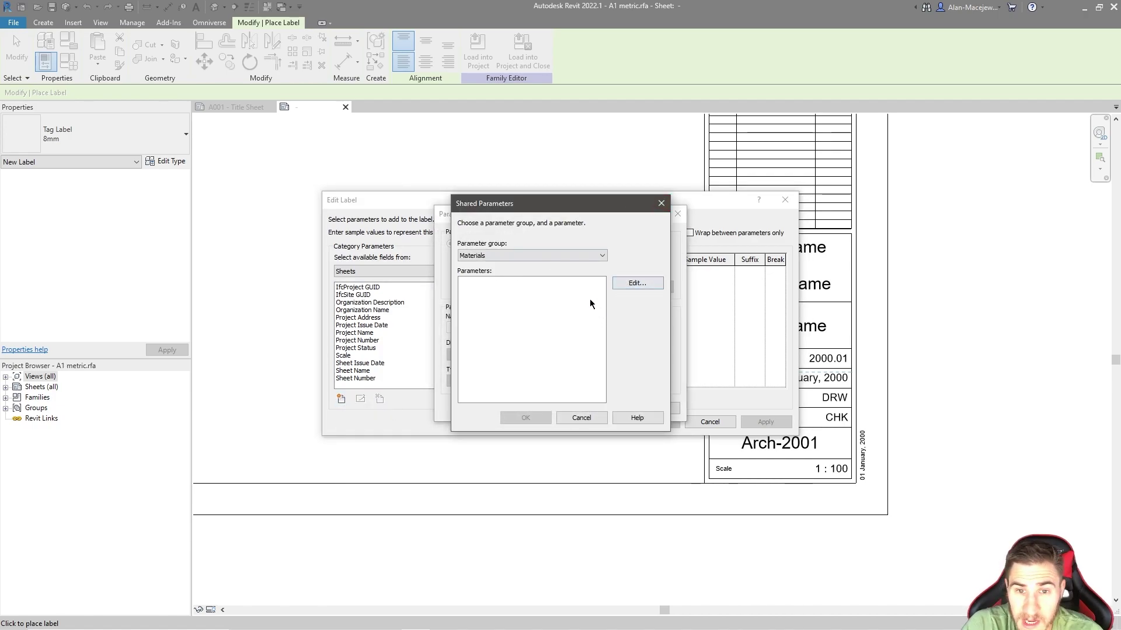
pyautogui.click(616, 283)
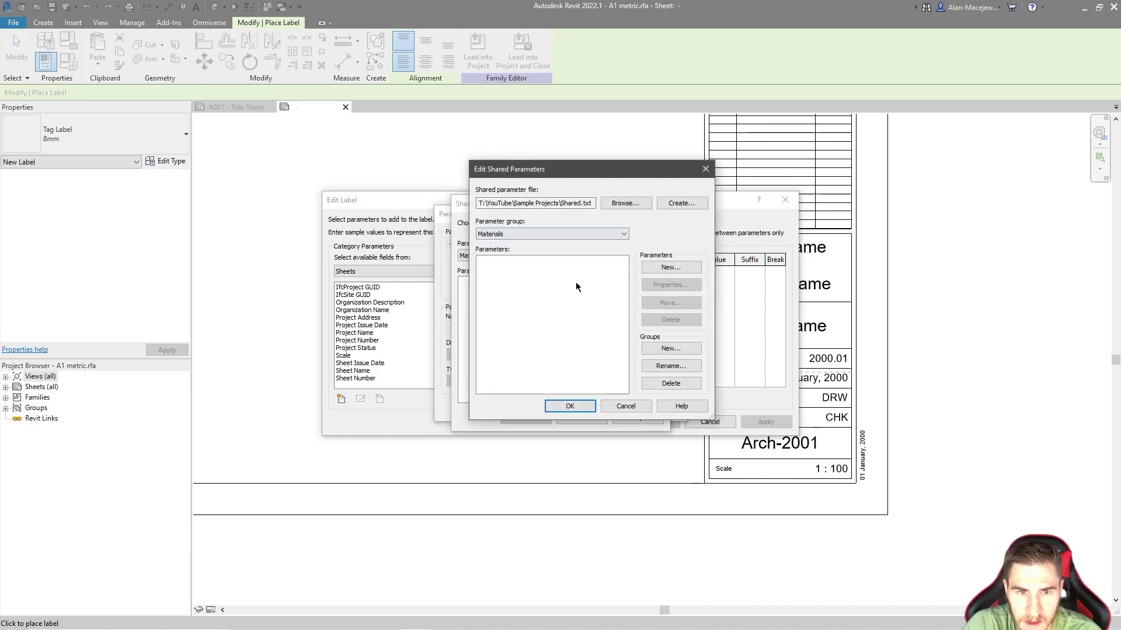
pyautogui.click(671, 349)
pyautogui.write('Sheets')
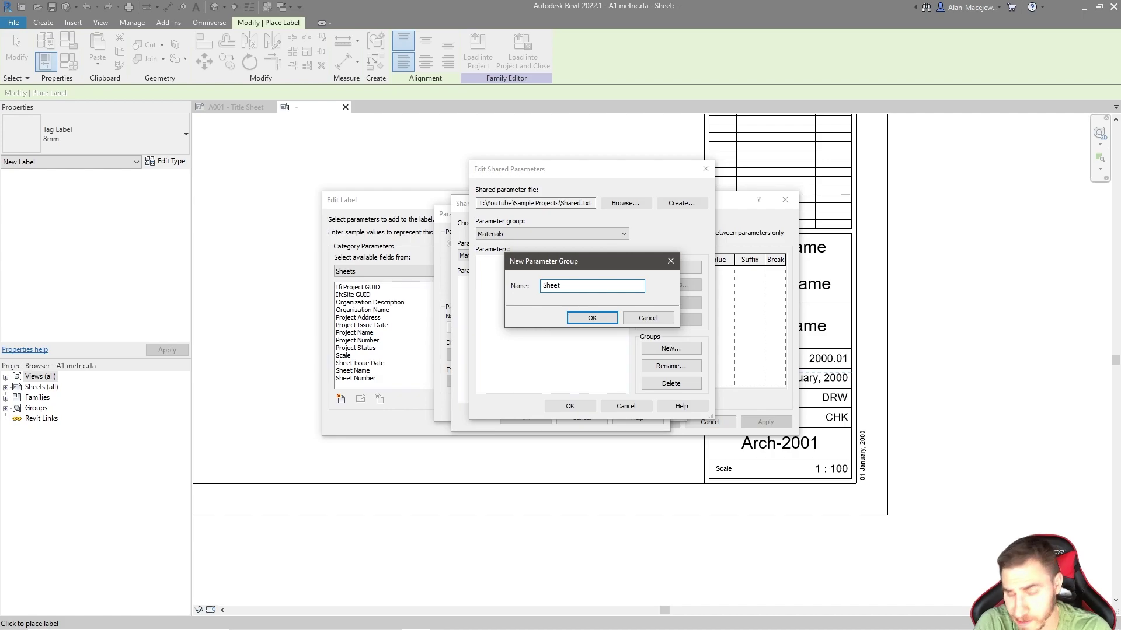
pyautogui.press('Return')
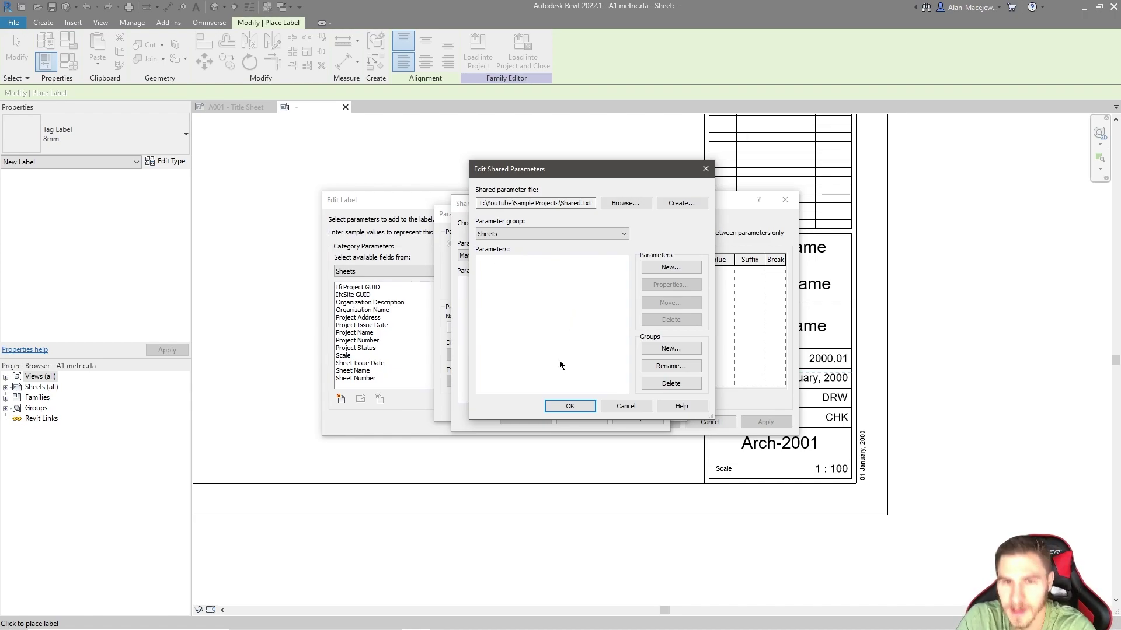
# Step: Create a shared parameter named "Total Sheets" of type Integer in the Sheets group, keeping the Common discipline
pyautogui.click(675, 268)
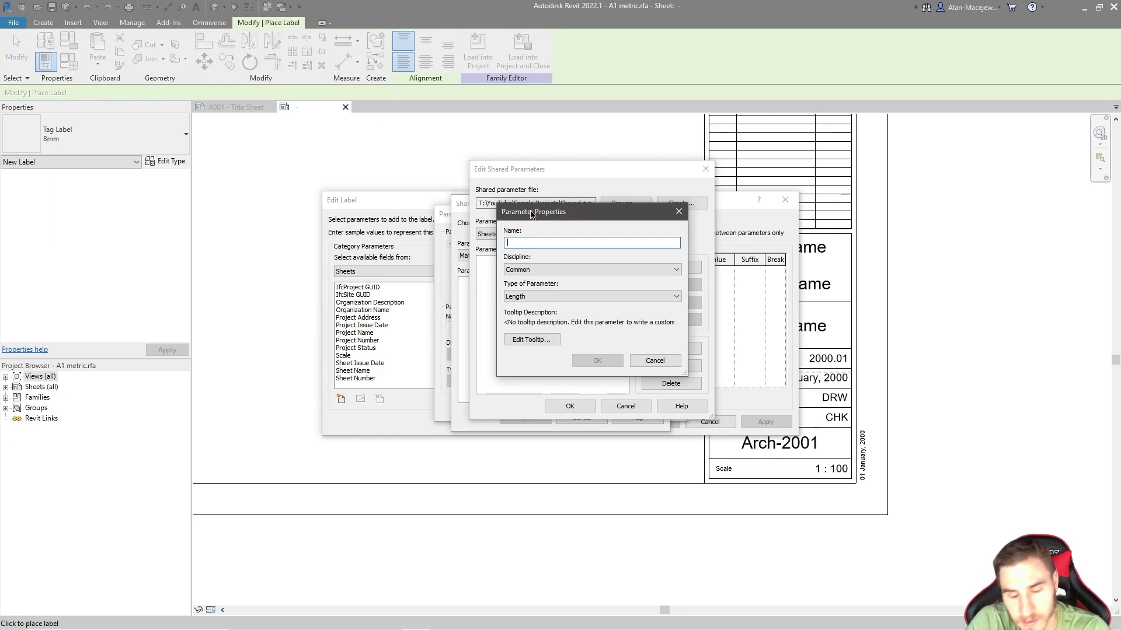
pyautogui.write('Total Sheets')
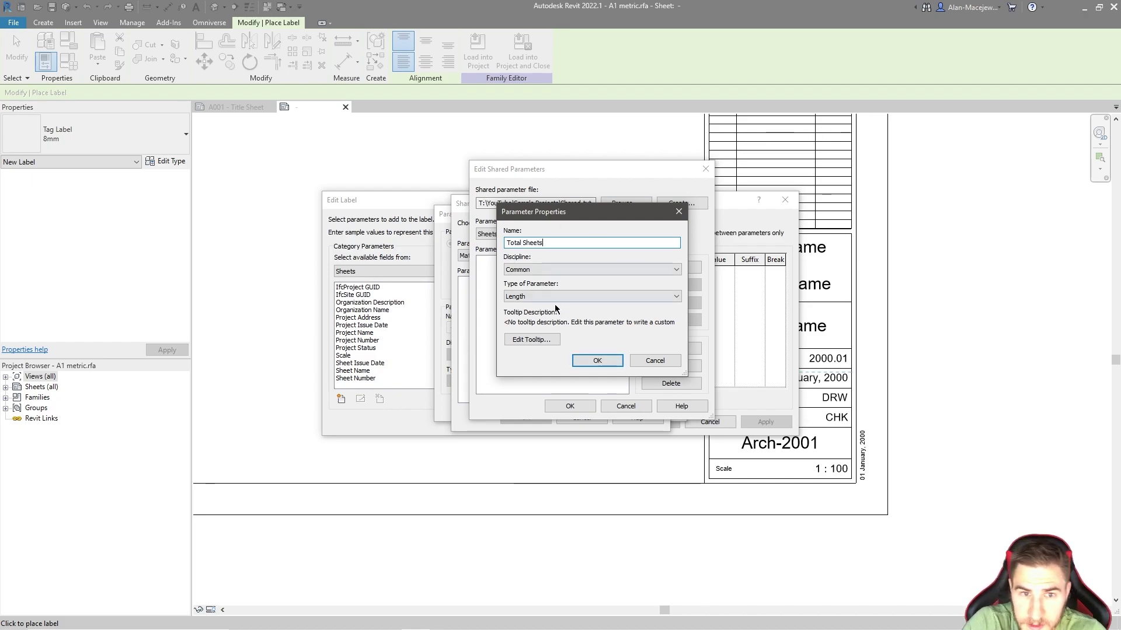
pyautogui.click(547, 296)
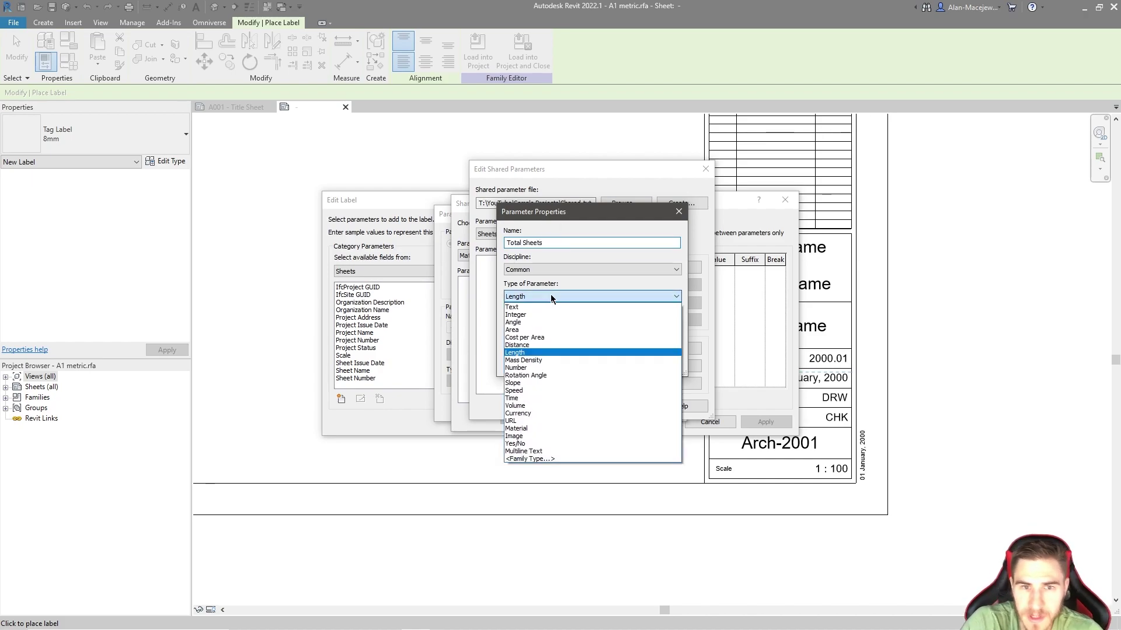
pyautogui.click(549, 314)
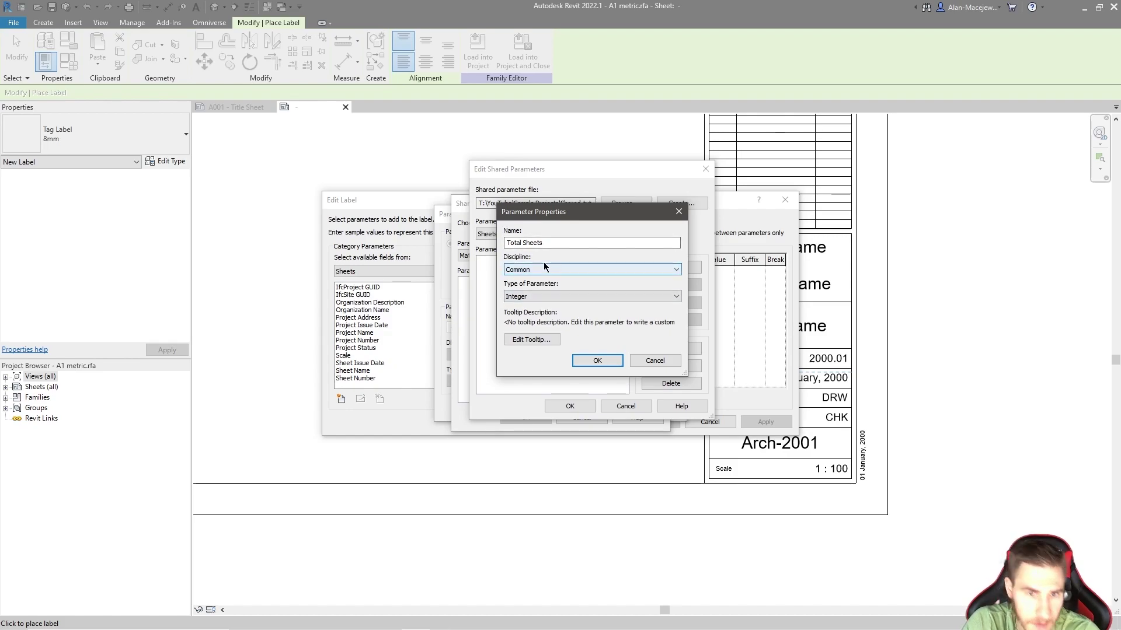
pyautogui.click(597, 360)
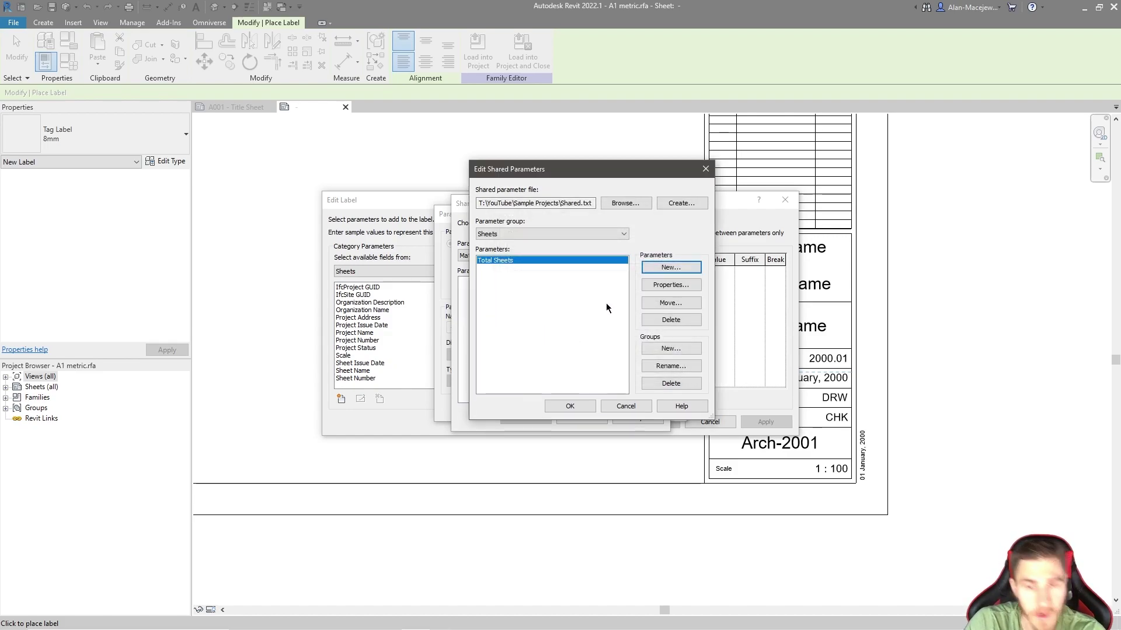
# Step: Create a second shared parameter named "Sheet Number" of type Integer in the Sheets group and finish editing the shared parameters
pyautogui.click(656, 270)
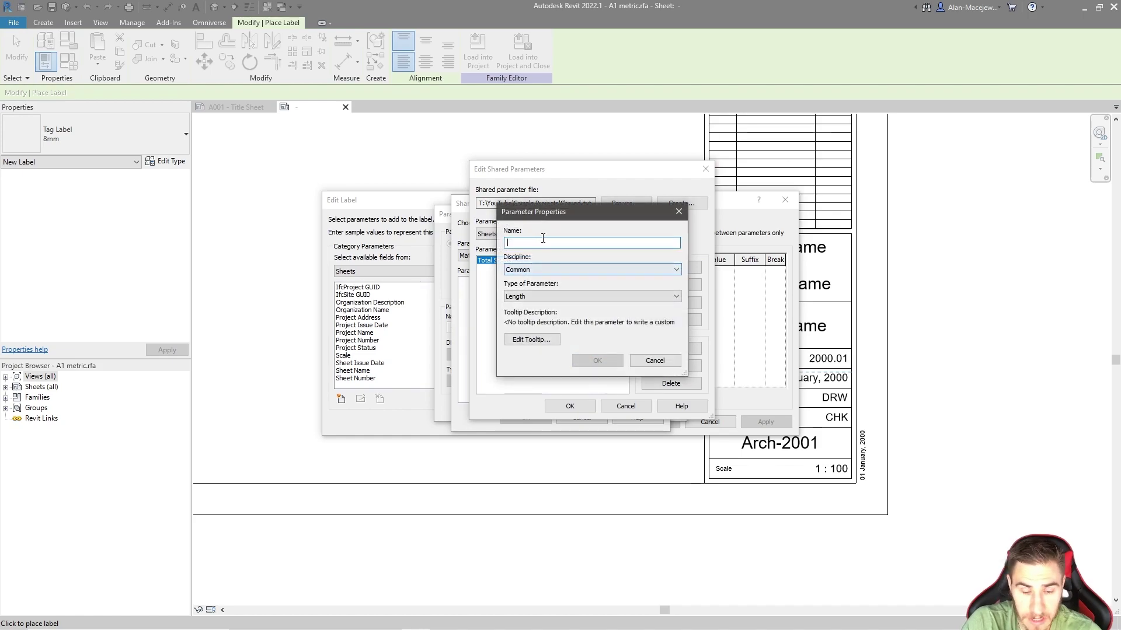
pyautogui.write('Sheet Number')
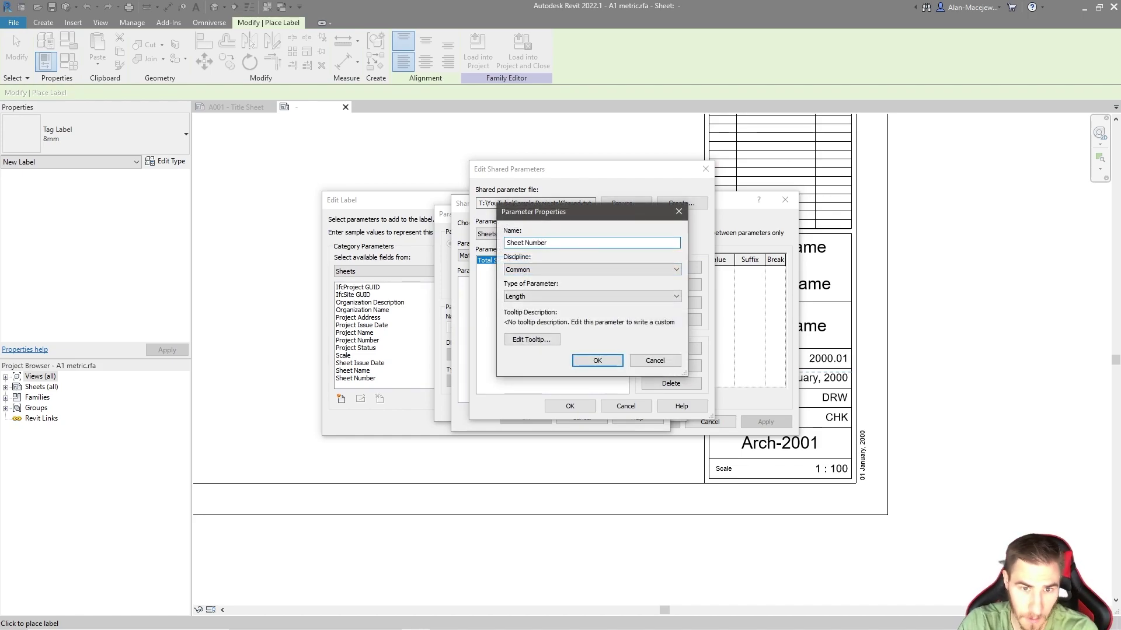
pyautogui.click(562, 298)
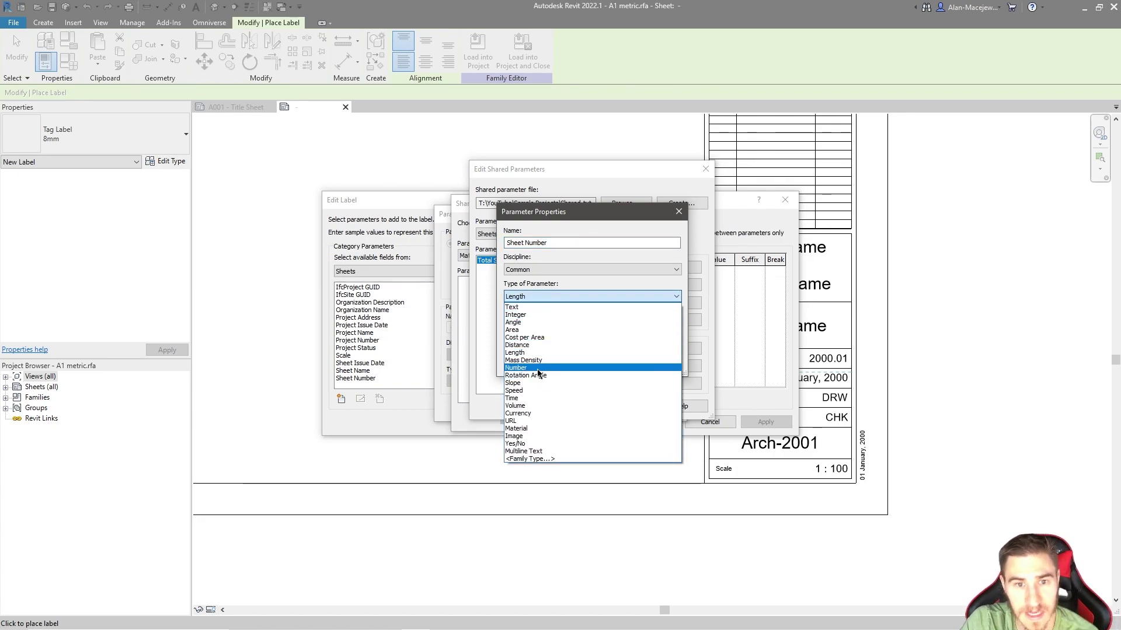
pyautogui.click(523, 316)
pyautogui.click(611, 361)
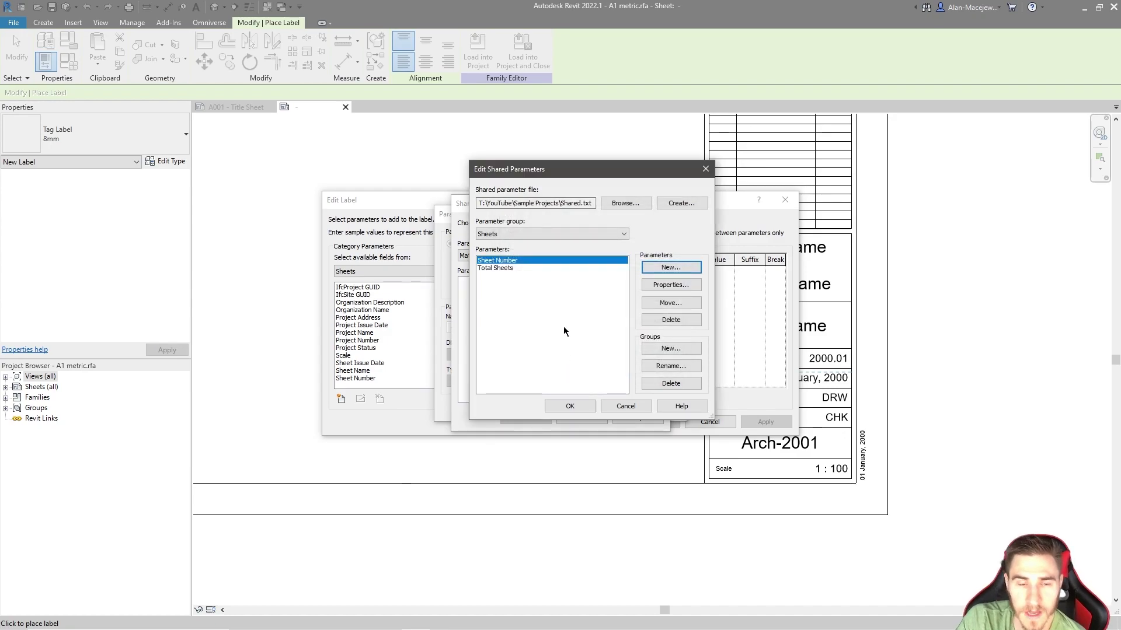
pyautogui.click(551, 405)
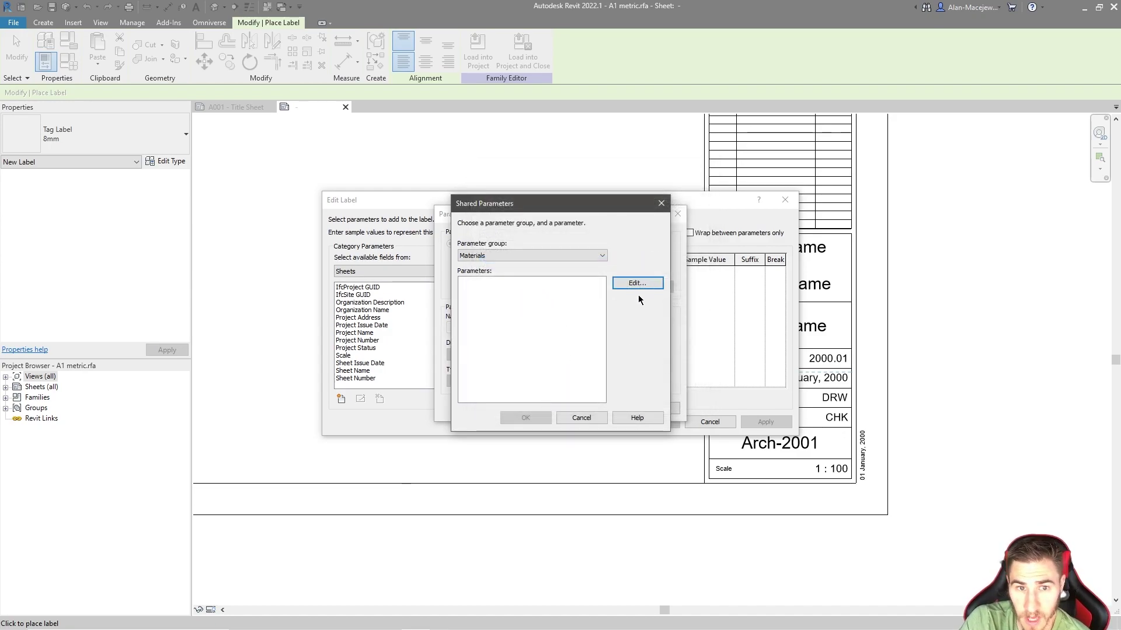
# Step: Choose the Total Sheets shared parameter from the Sheets group and add it to the label's available fields
pyautogui.click(505, 258)
pyautogui.click(472, 272)
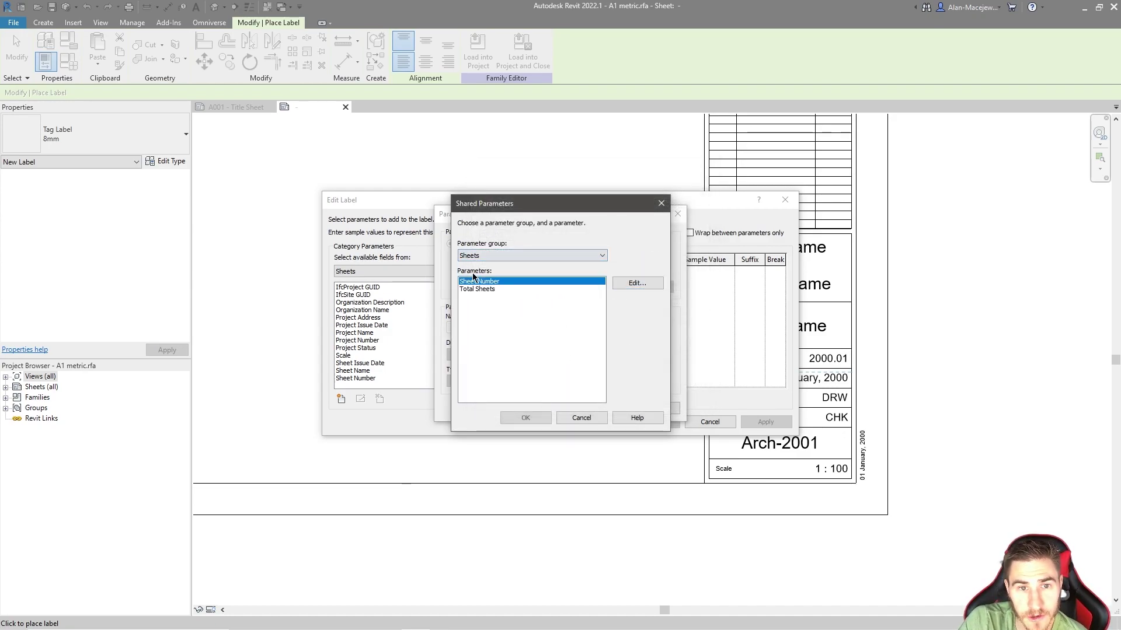
pyautogui.click(514, 290)
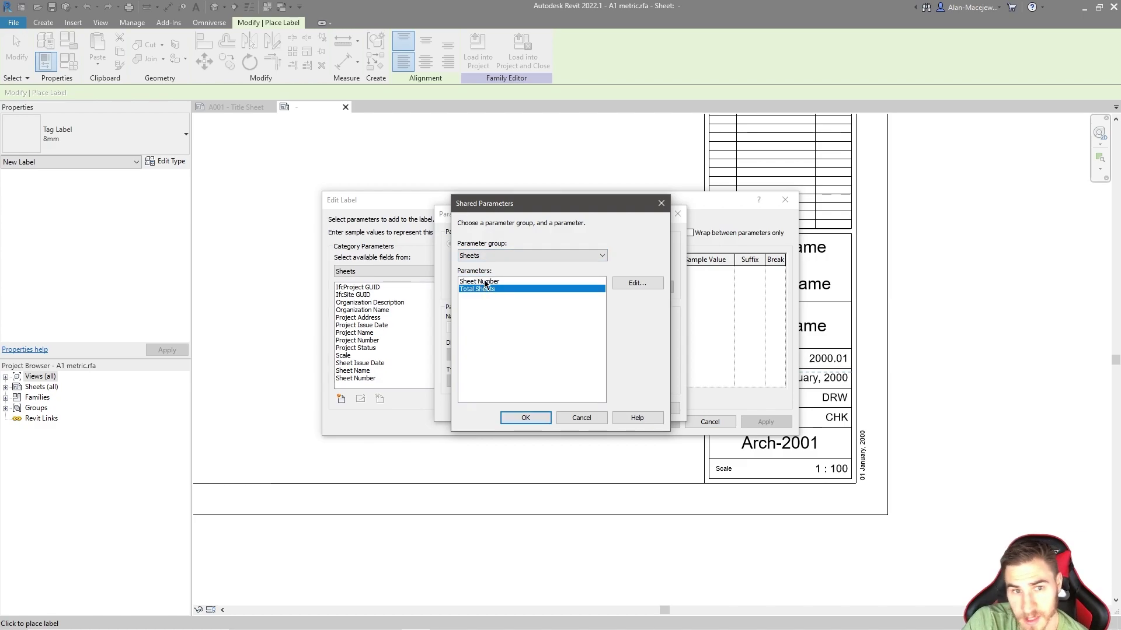
pyautogui.click(514, 417)
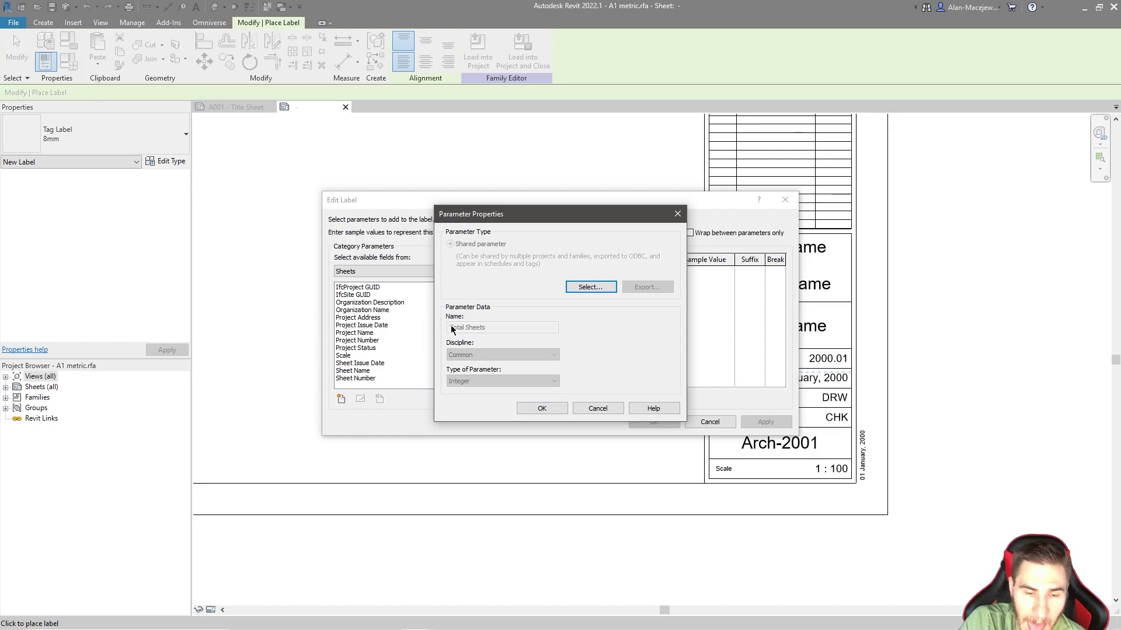
pyautogui.click(534, 408)
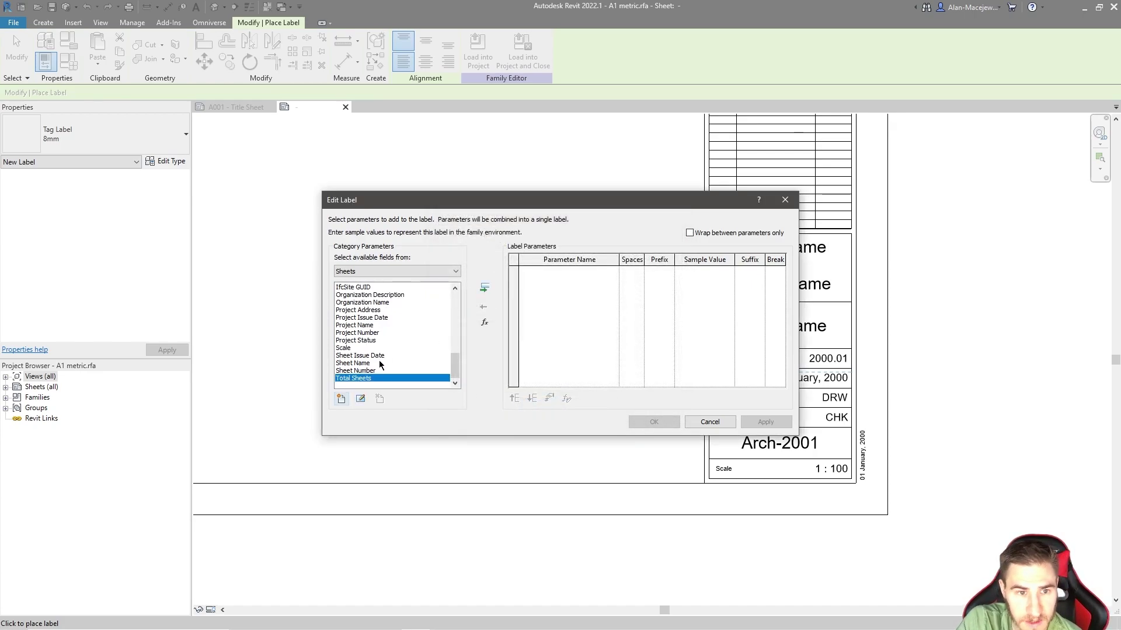
# Step: Add the Sheet Number shared parameter from the Sheets group to the label's available fields
pyautogui.click(341, 399)
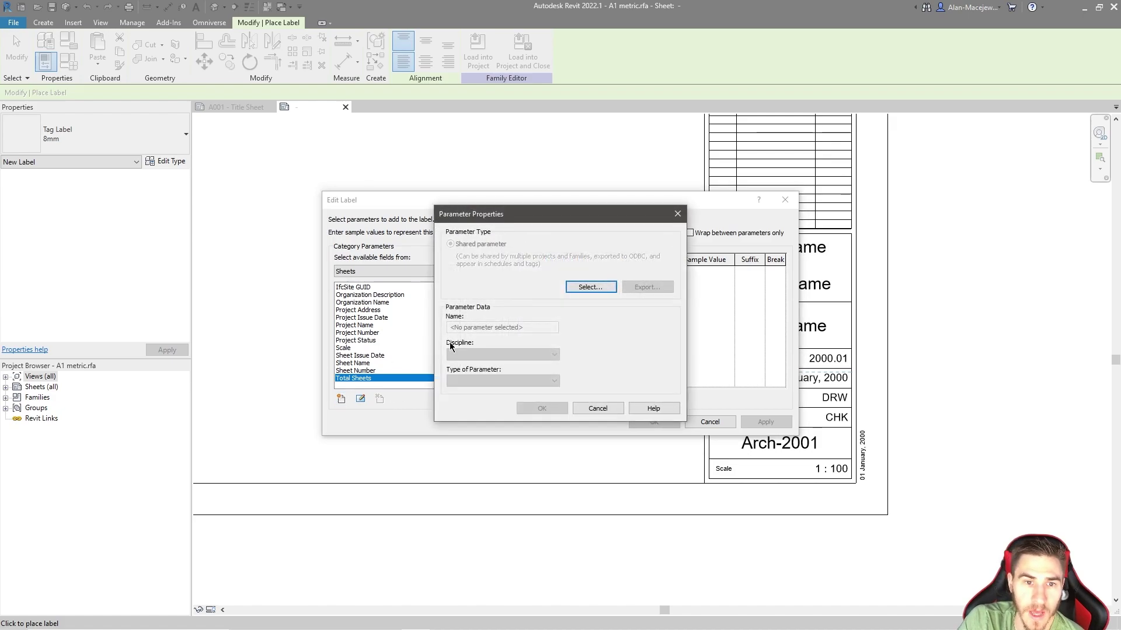
pyautogui.click(591, 286)
pyautogui.click(491, 255)
pyautogui.click(470, 273)
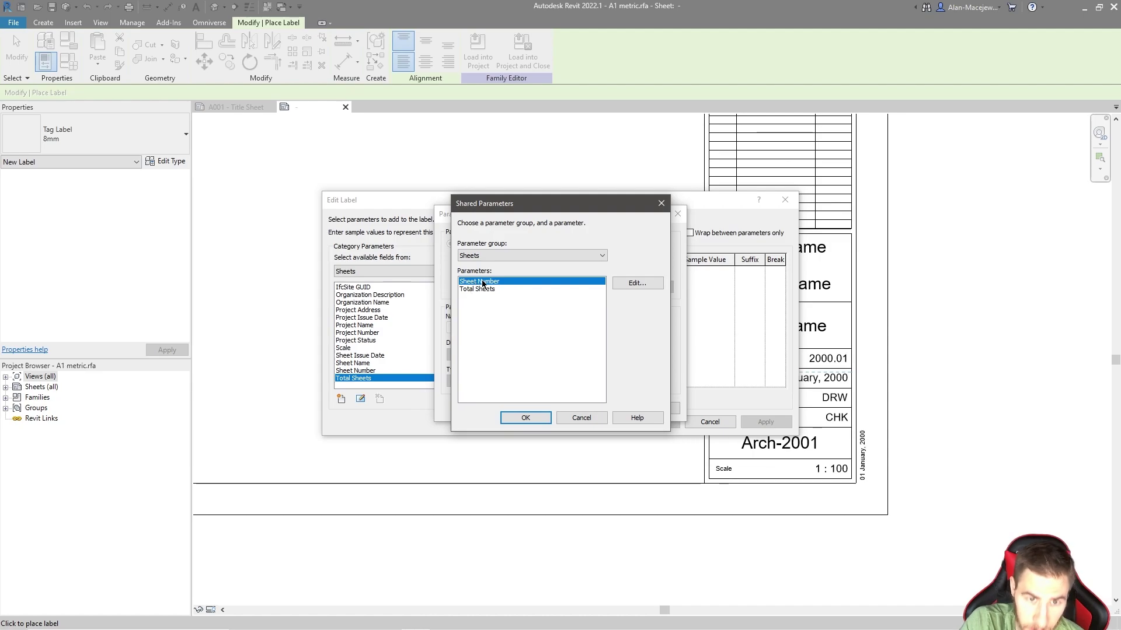
pyautogui.click(524, 418)
pyautogui.click(524, 408)
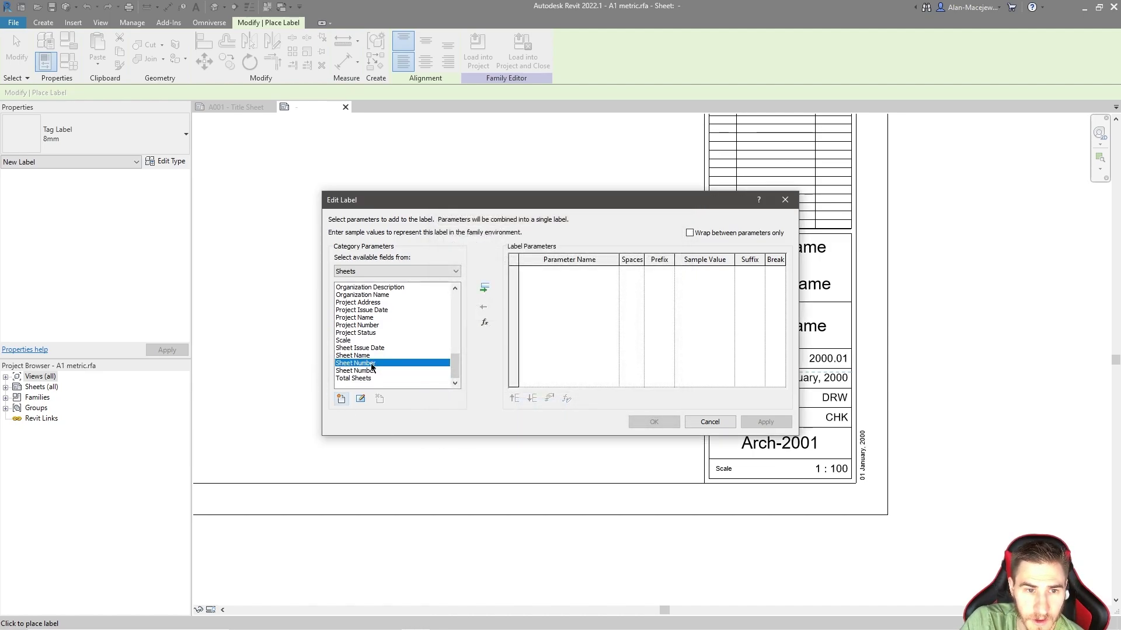
# Step: Add Sheet Number and Total Sheets, in that order, to the label's parameters
pyautogui.click(484, 287)
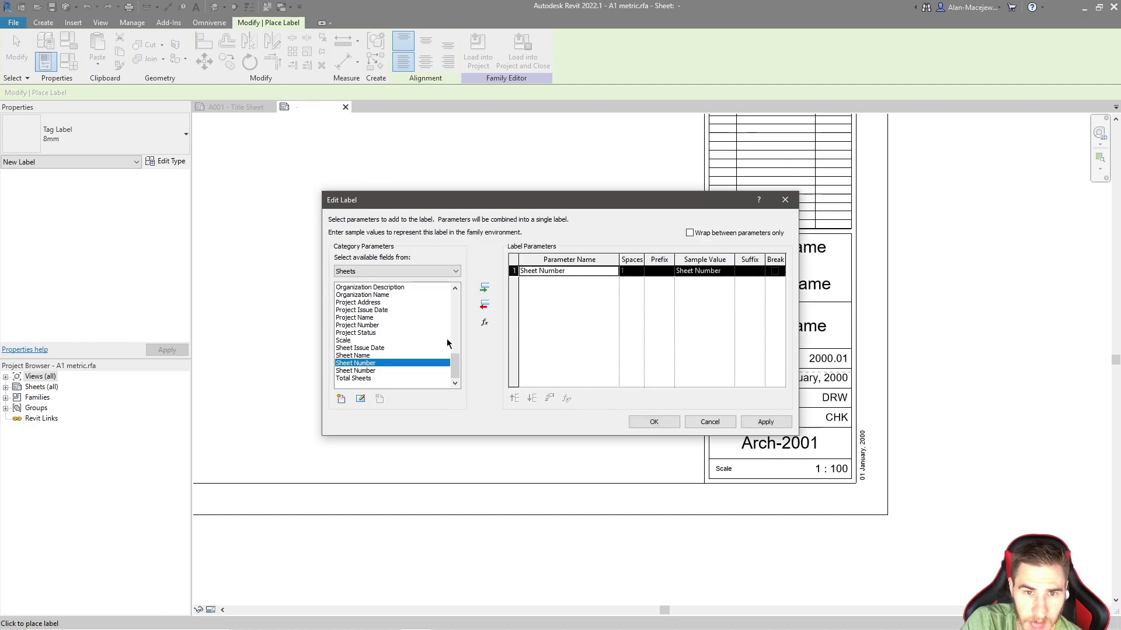
pyautogui.click(362, 379)
pyautogui.click(484, 288)
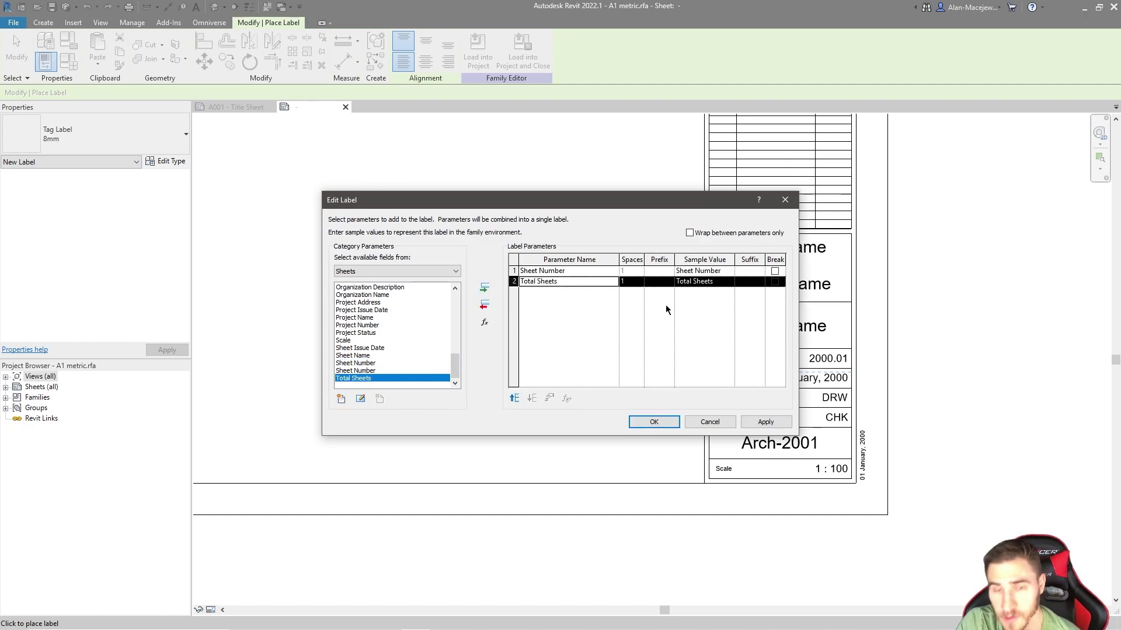
# Step: Set the sample value of both the Sheet Number and Total Sheets label parameters to X
pyautogui.click(696, 272)
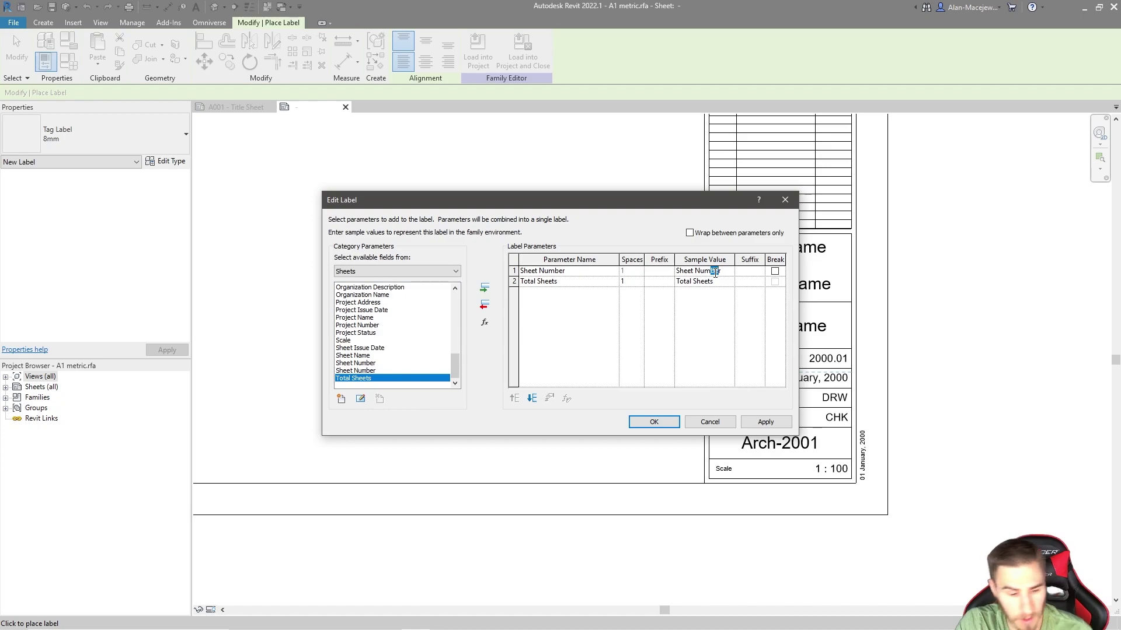
pyautogui.moveTo(716, 275); pyautogui.dragTo(676, 271)
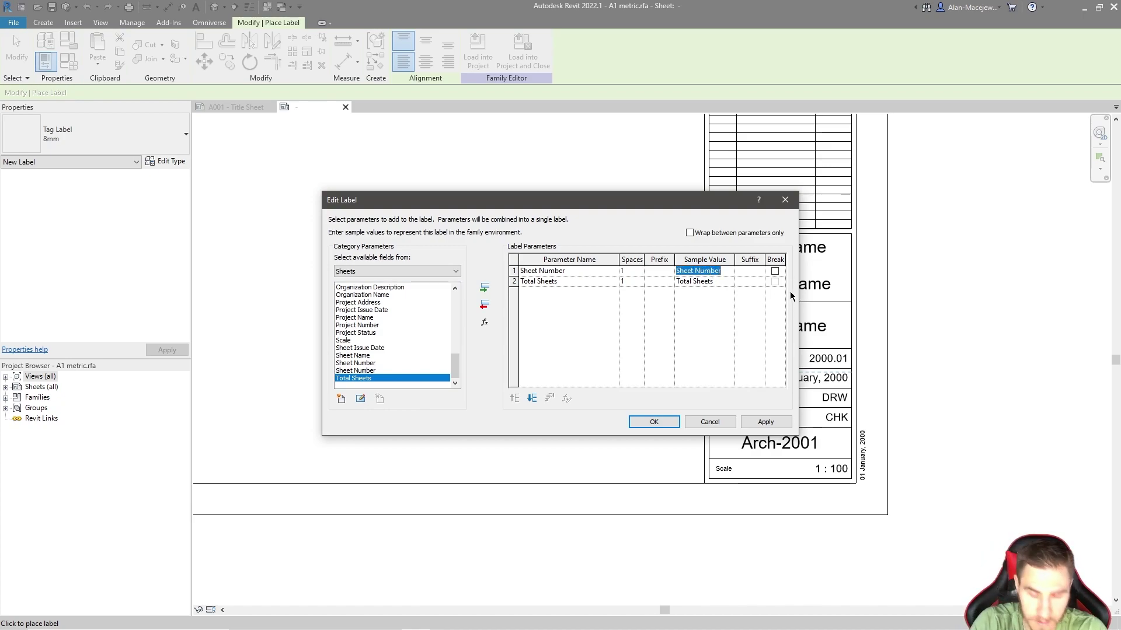
pyautogui.write('X')
pyautogui.click(720, 281)
pyautogui.write('X')
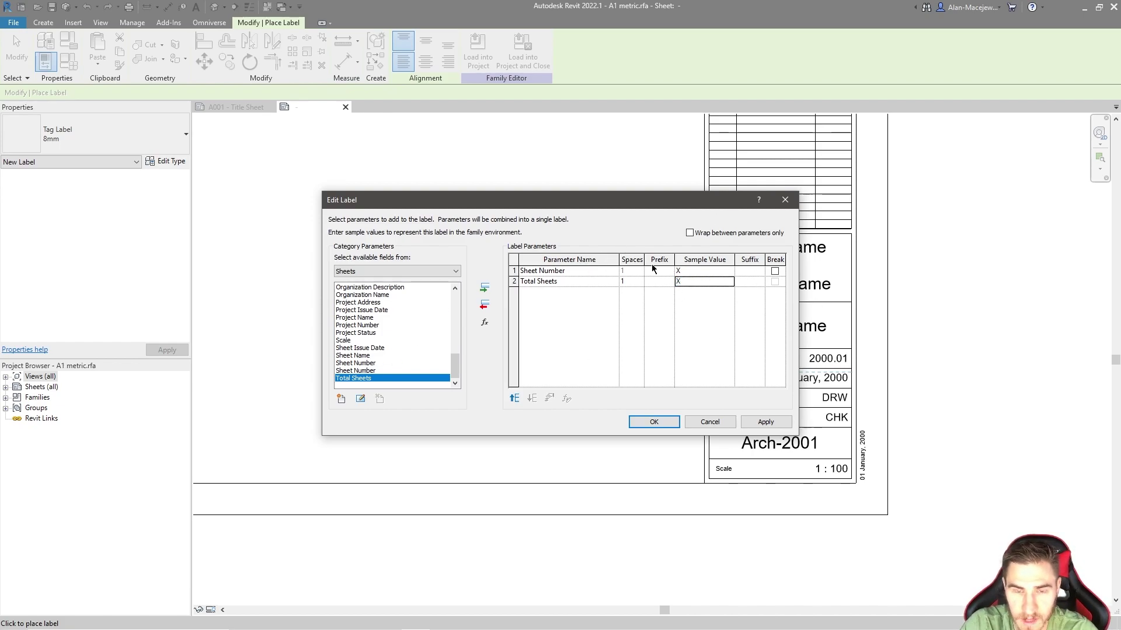
# Step: Give the Sheet Number parameter the suffix "of" and accept the label definition
pyautogui.click(750, 270)
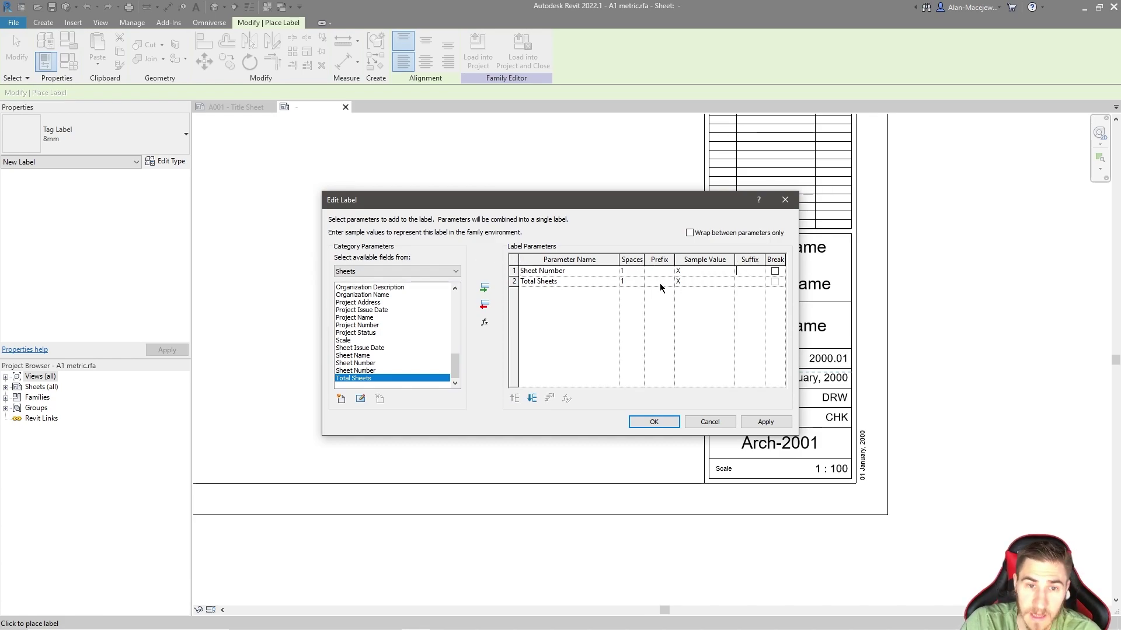
pyautogui.click(527, 274)
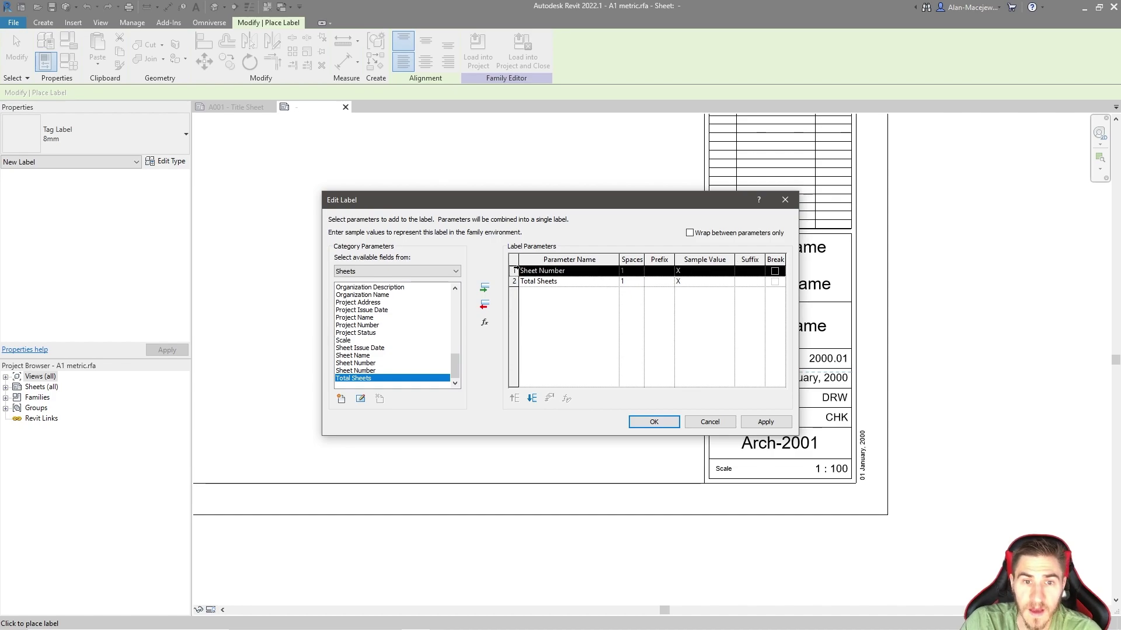
pyautogui.click(715, 281)
pyautogui.click(739, 271)
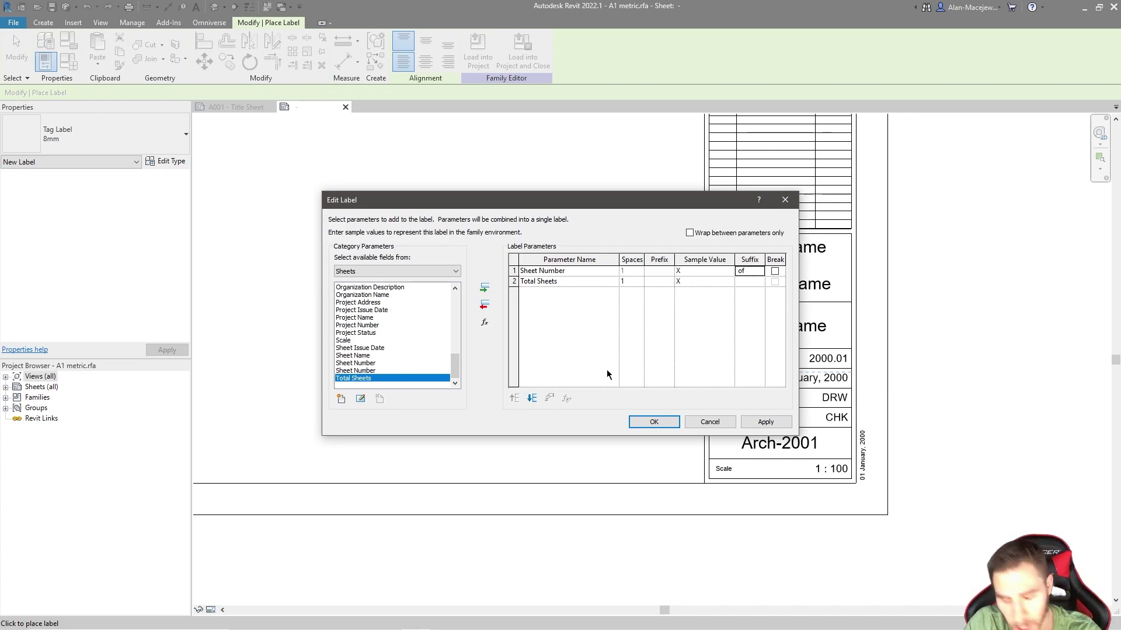
pyautogui.click(747, 271)
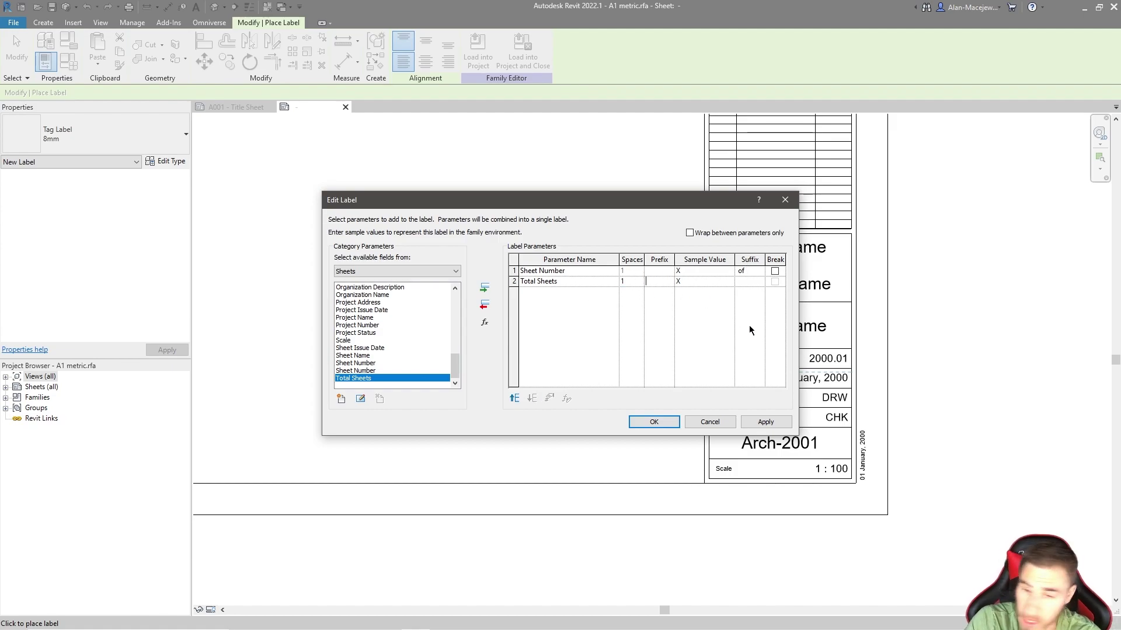
pyautogui.click(655, 420)
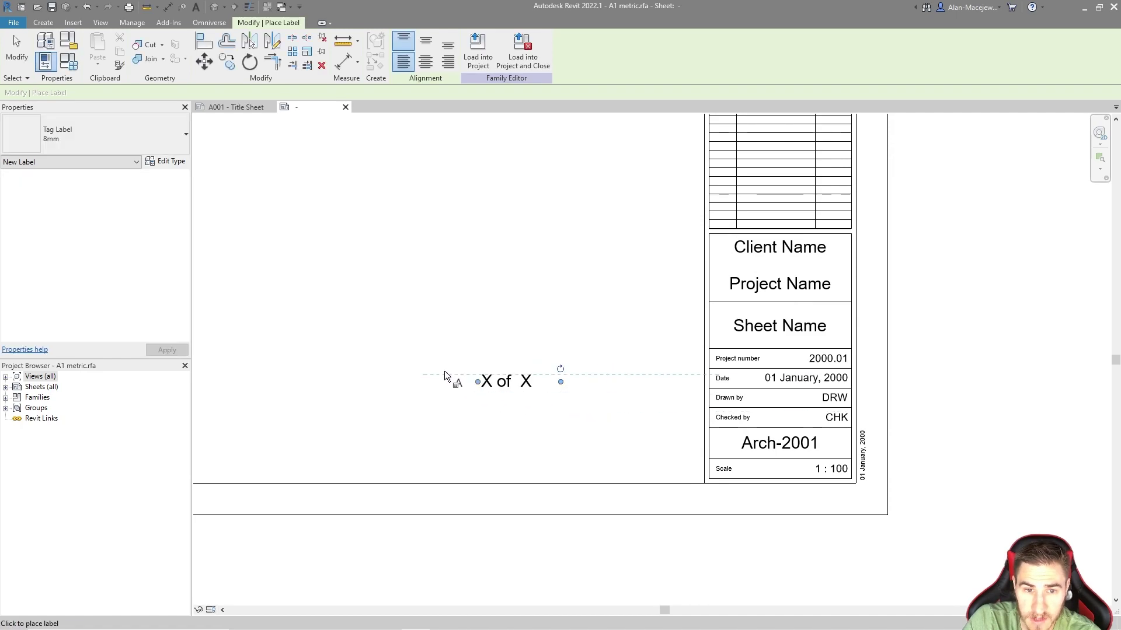
# Step: Select the placed "X of X" label and review its type properties and parameter setup
pyautogui.press('Escape')
pyautogui.click(513, 380)
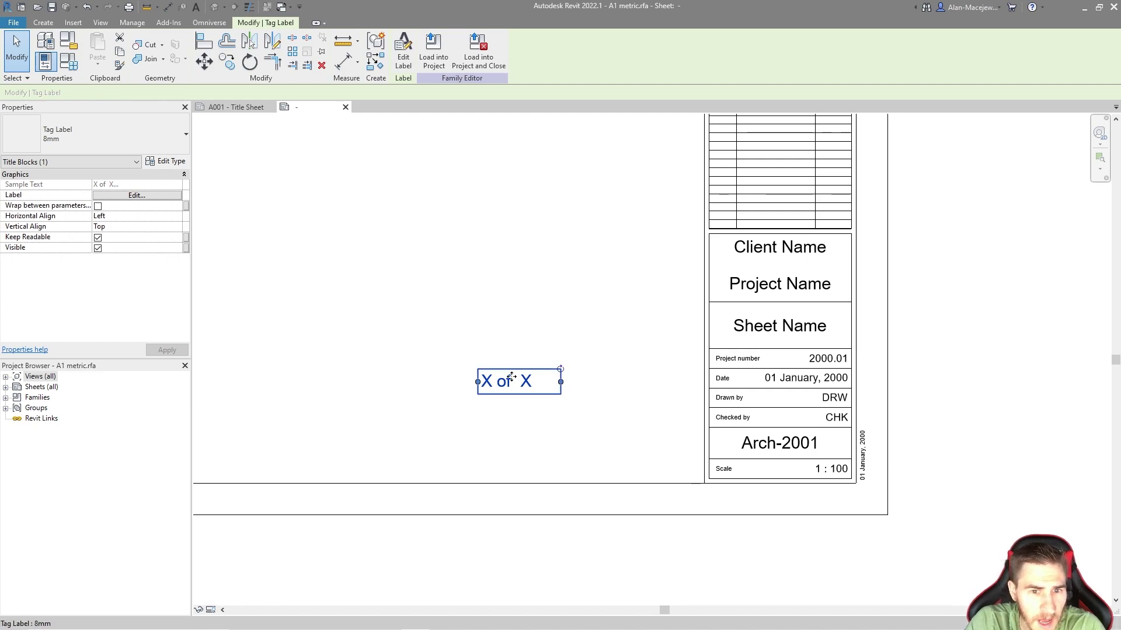
pyautogui.moveTo(475, 384); pyautogui.dragTo(461, 382)
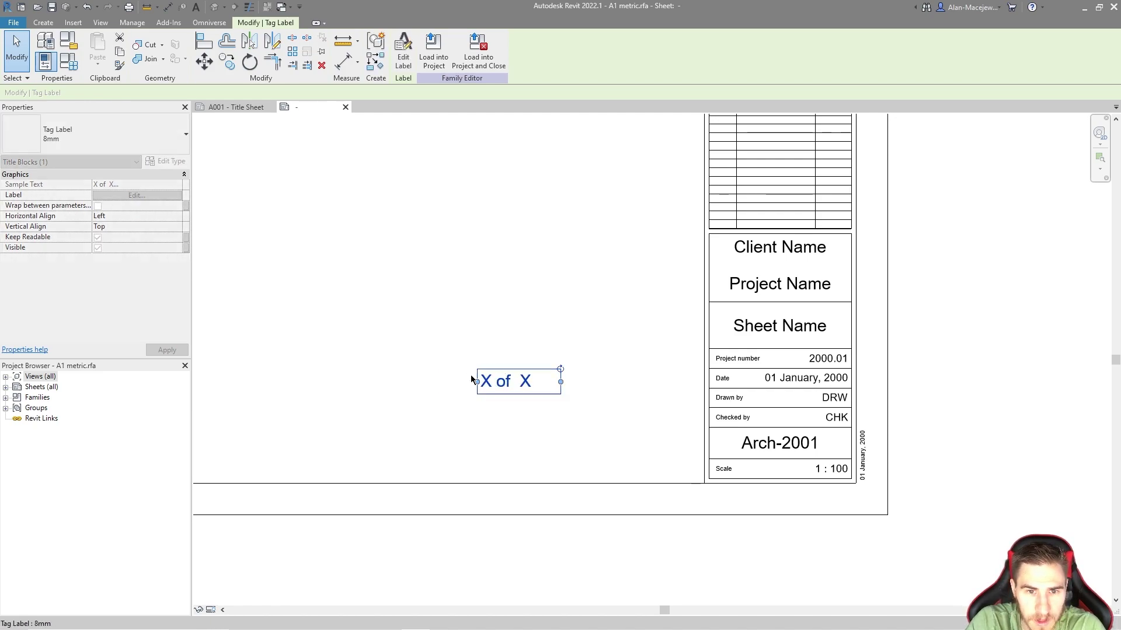
pyautogui.click(97, 130)
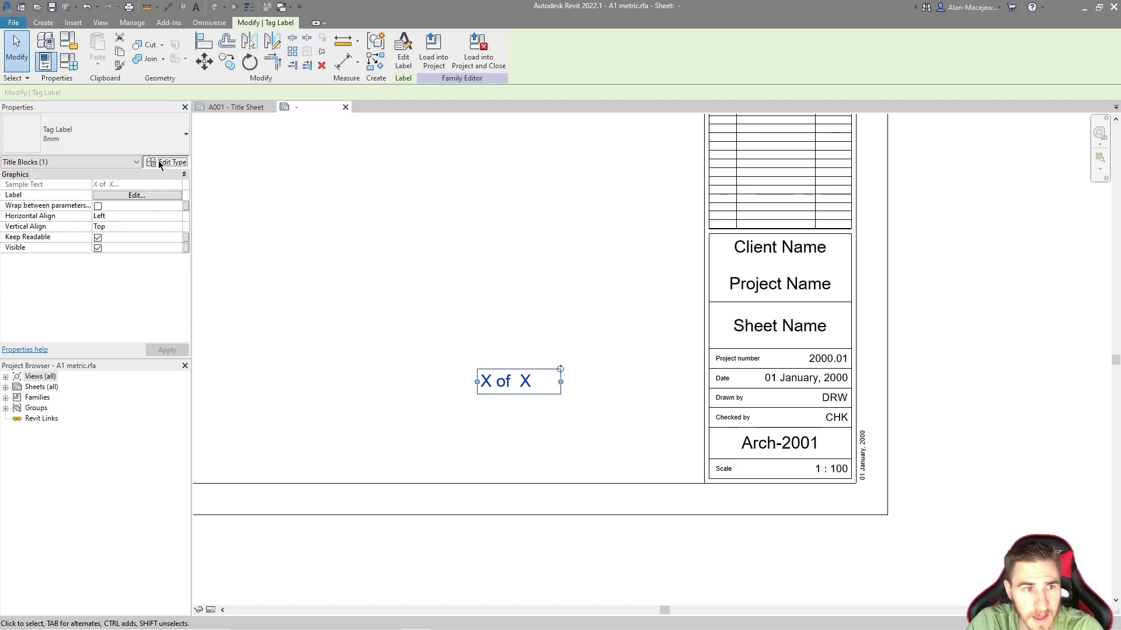
pyautogui.click(159, 160)
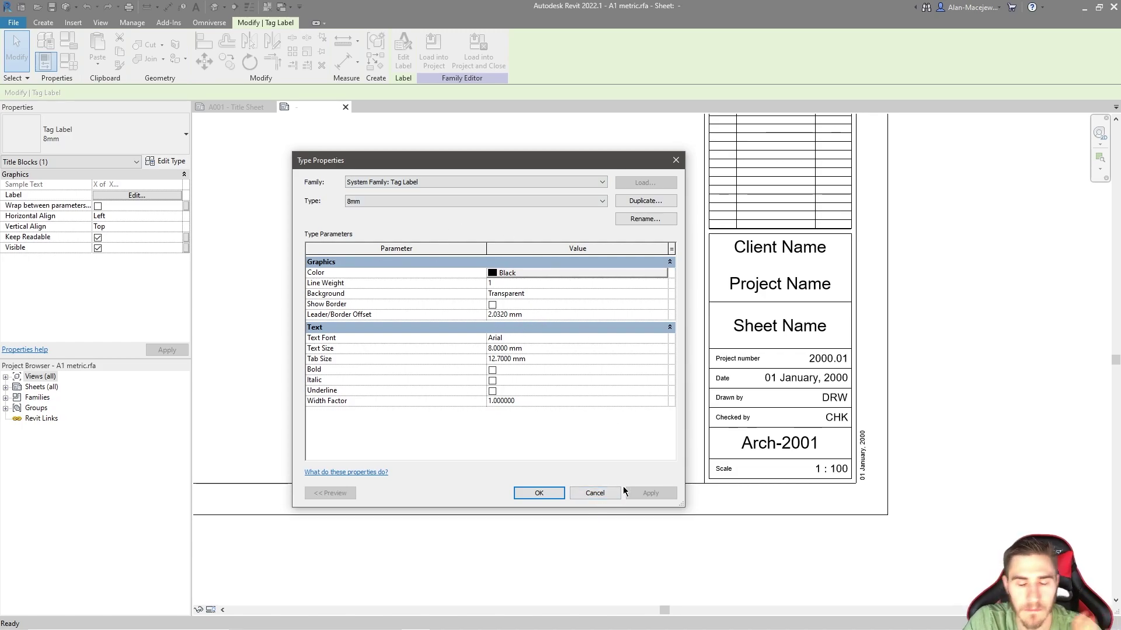
pyautogui.click(607, 495)
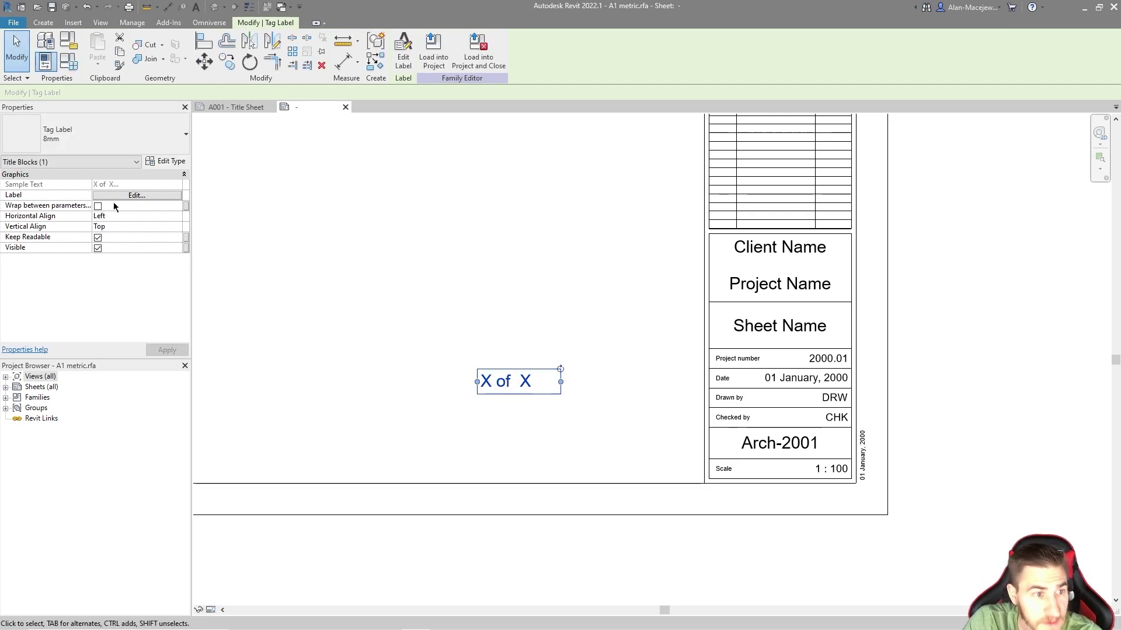
pyautogui.click(135, 195)
pyautogui.click(731, 423)
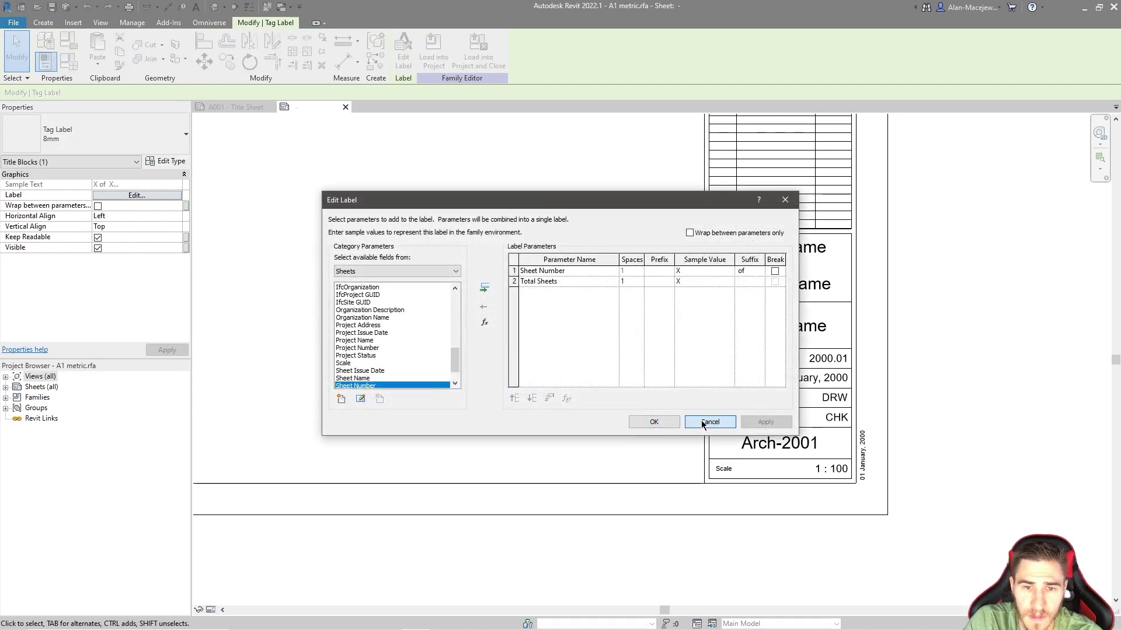
# Step: Set the label's horizontal alignment to Center and move it into the margin just below the title block's Scale row
pyautogui.click(169, 217)
pyautogui.click(165, 219)
pyautogui.click(110, 236)
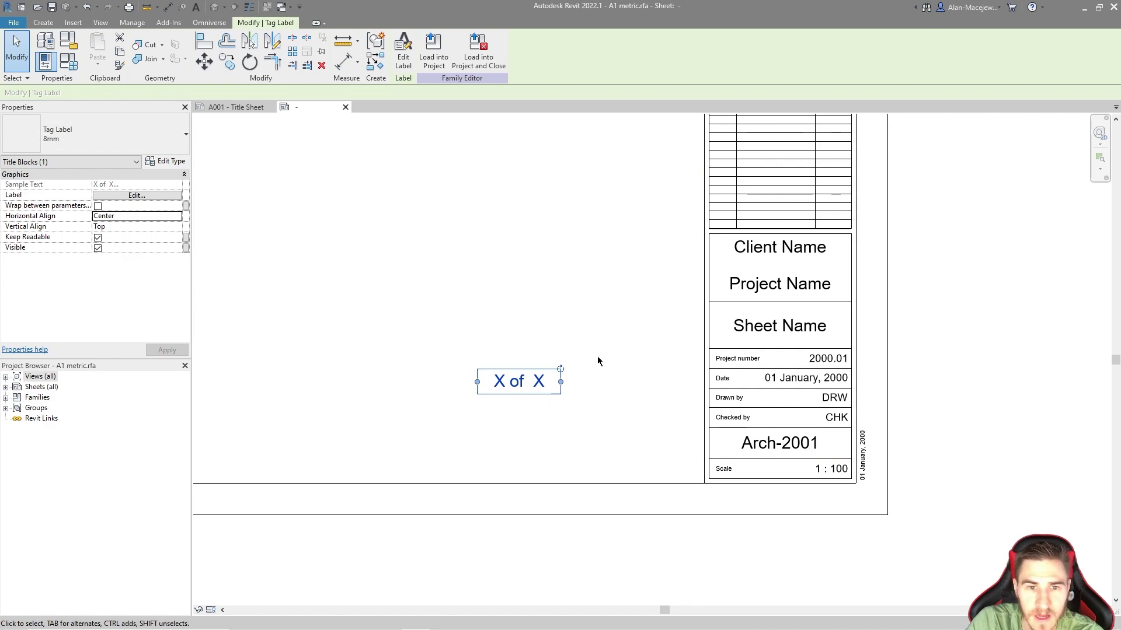
pyautogui.moveTo(533, 381); pyautogui.dragTo(851, 495)
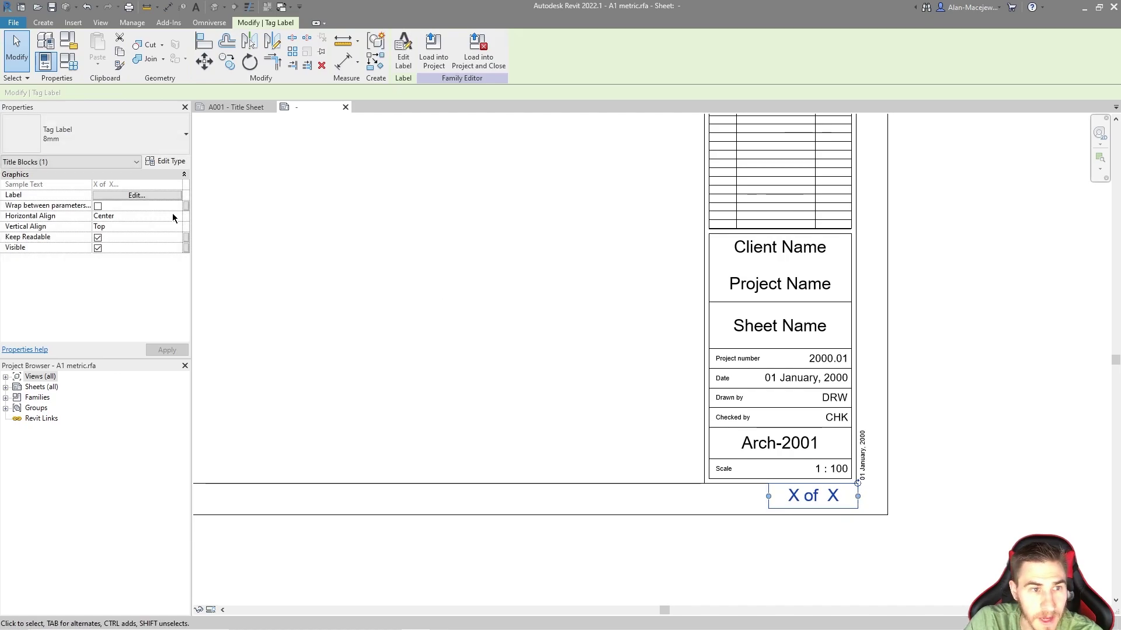
# Step: Set the label's horizontal alignment to Right and fine-tune its position against the title block's right border line
pyautogui.click(137, 216)
pyautogui.click(177, 216)
pyautogui.click(105, 247)
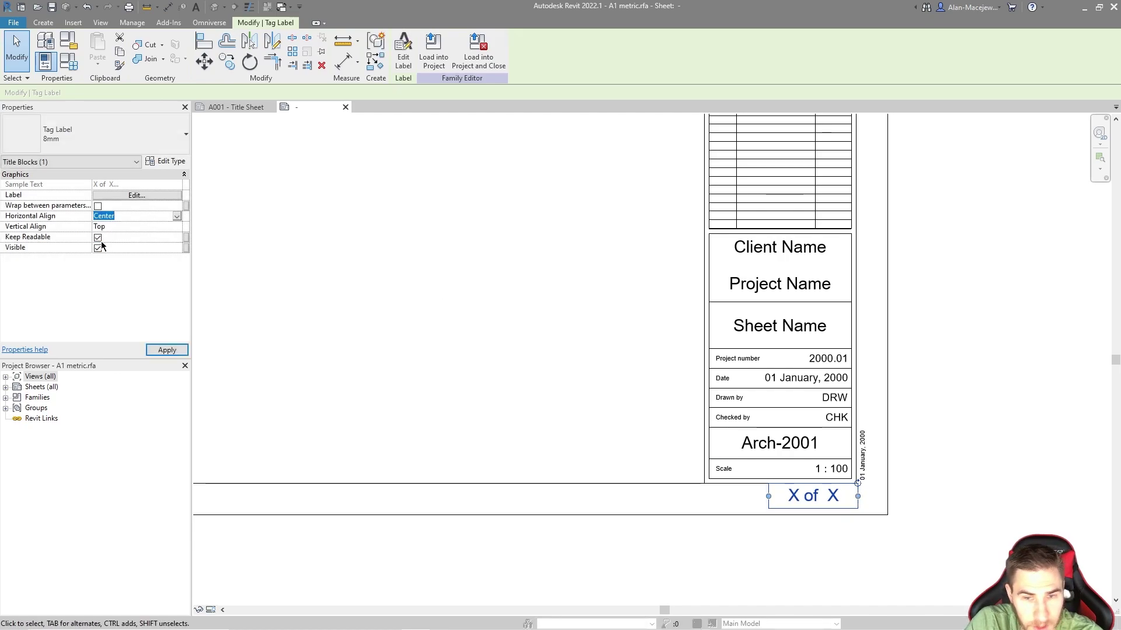
pyautogui.scroll(2, 830, 497)
pyautogui.moveTo(829, 496); pyautogui.dragTo(824, 494)
pyautogui.click(958, 467)
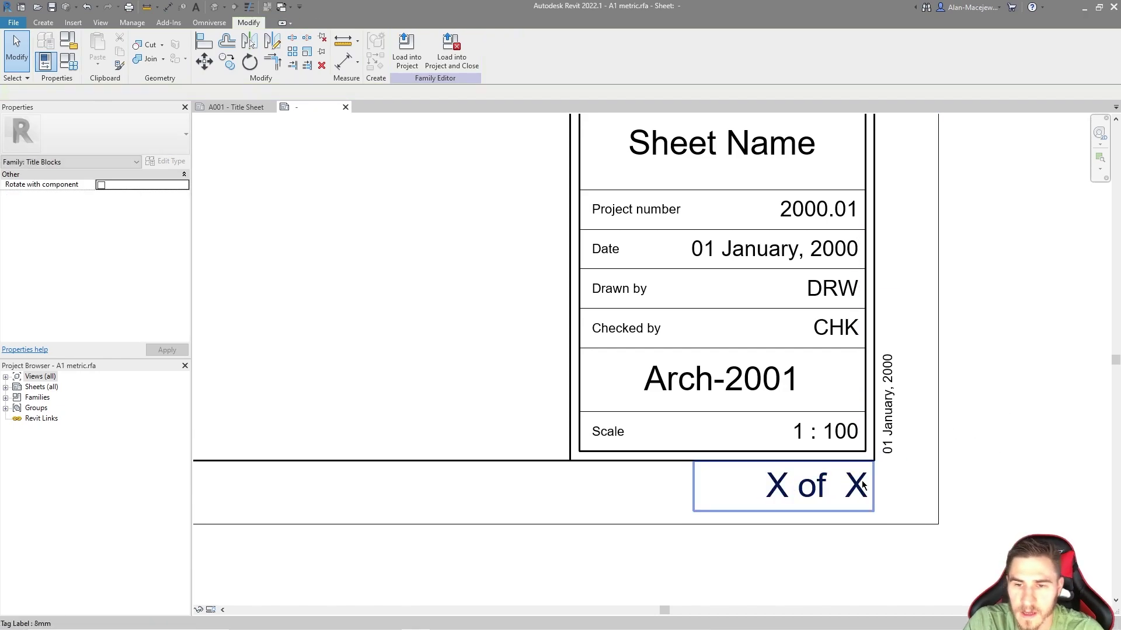
pyautogui.click(856, 482)
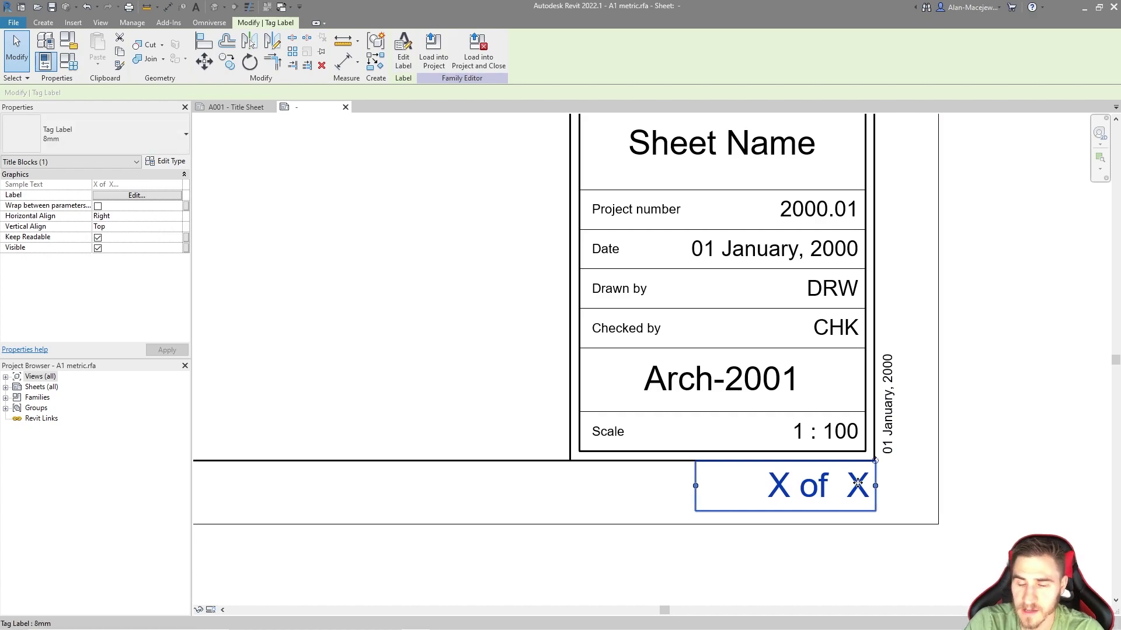
# Step: Change the "X of X" label's type to 3 mm
pyautogui.scroll(-2, 819, 496)
pyautogui.scroll(-2, 788, 499)
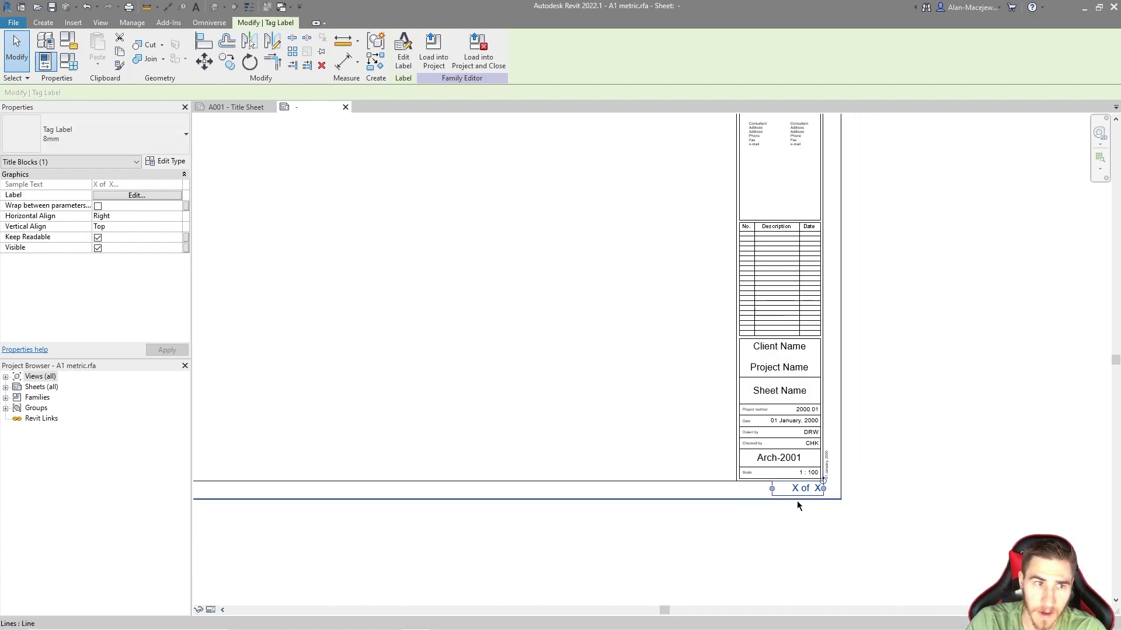
pyautogui.click(98, 131)
pyautogui.click(32, 190)
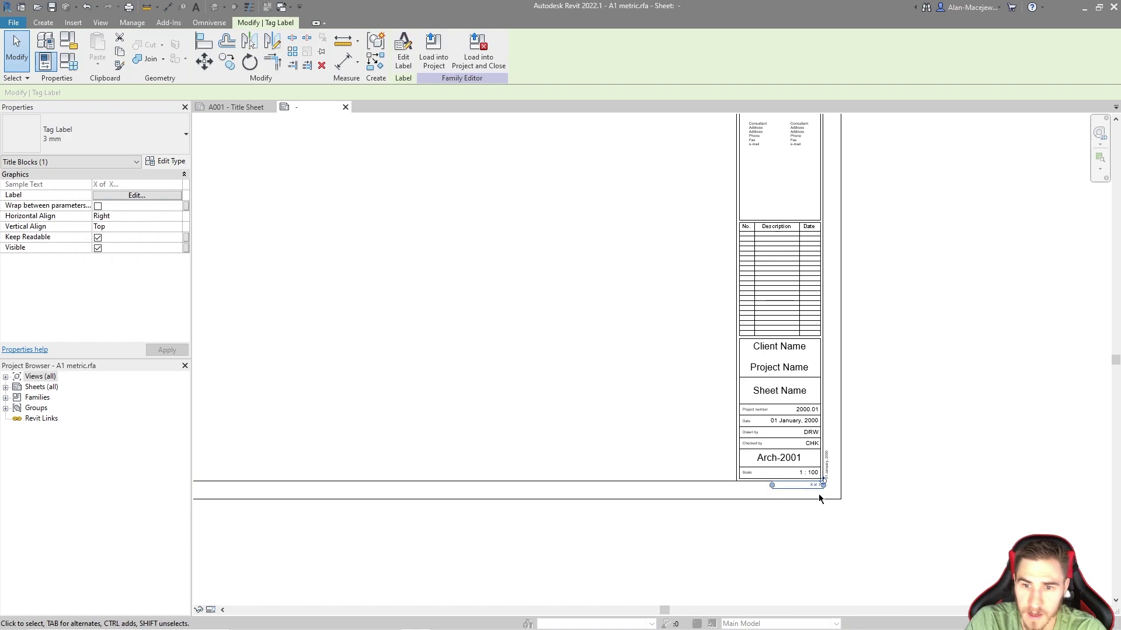
# Step: Change the "X of X" label's type to 5 mm and check its size beneath the Scale row
pyautogui.click(138, 136)
pyautogui.click(35, 204)
pyautogui.scroll(2, 859, 532)
pyautogui.scroll(1, 859, 532)
pyautogui.click(771, 560)
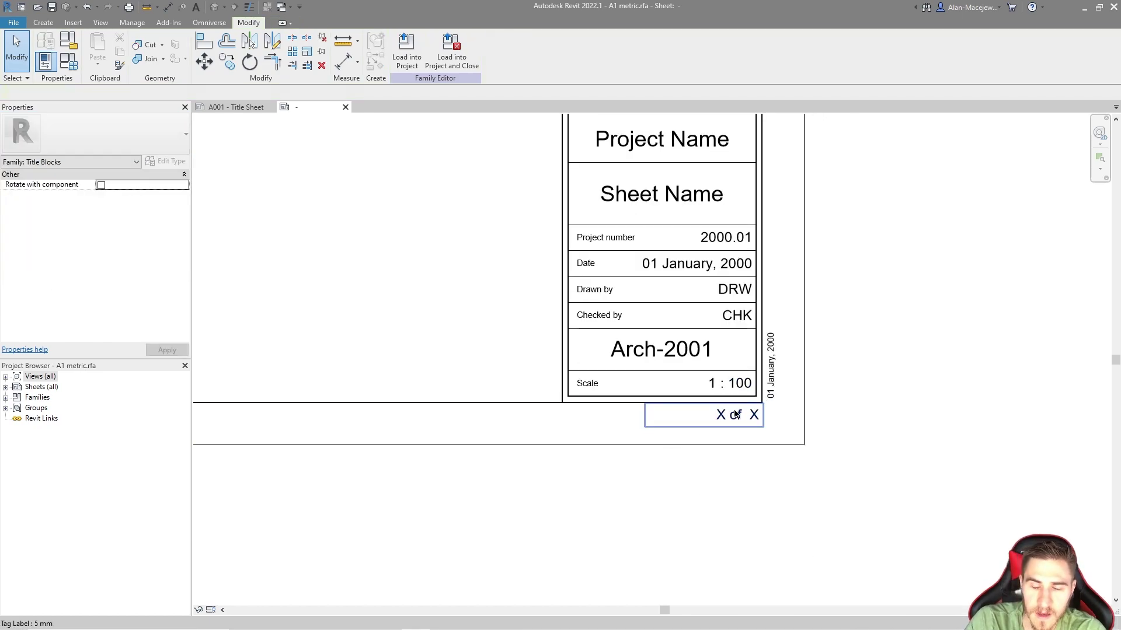
pyautogui.moveTo(467, 319); pyautogui.dragTo(481, 327, button='middle')
pyautogui.scroll(-2, 481, 327)
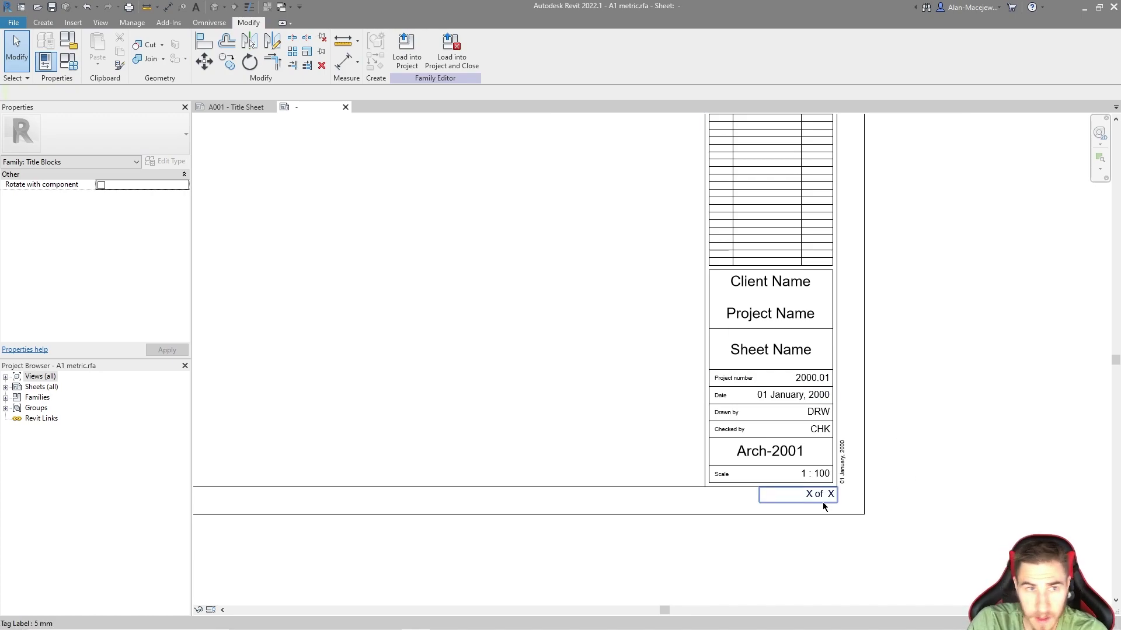
# Step: Load the title block family into the project and close it, overwriting the existing version of A1 metric
pyautogui.click(467, 61)
pyautogui.click(534, 321)
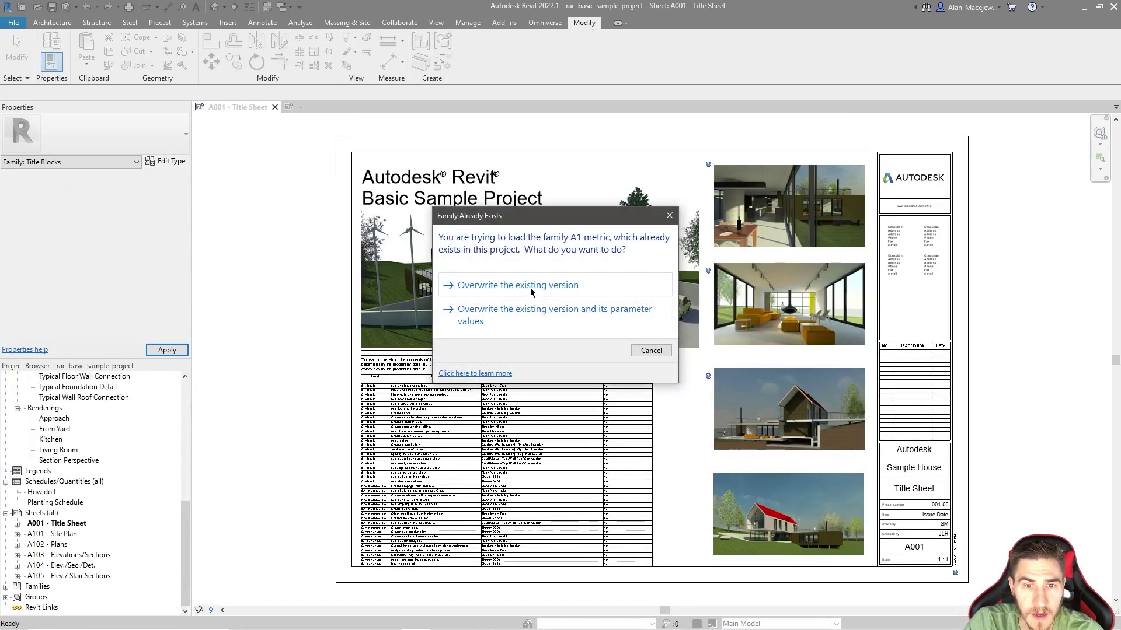
pyautogui.click(542, 298)
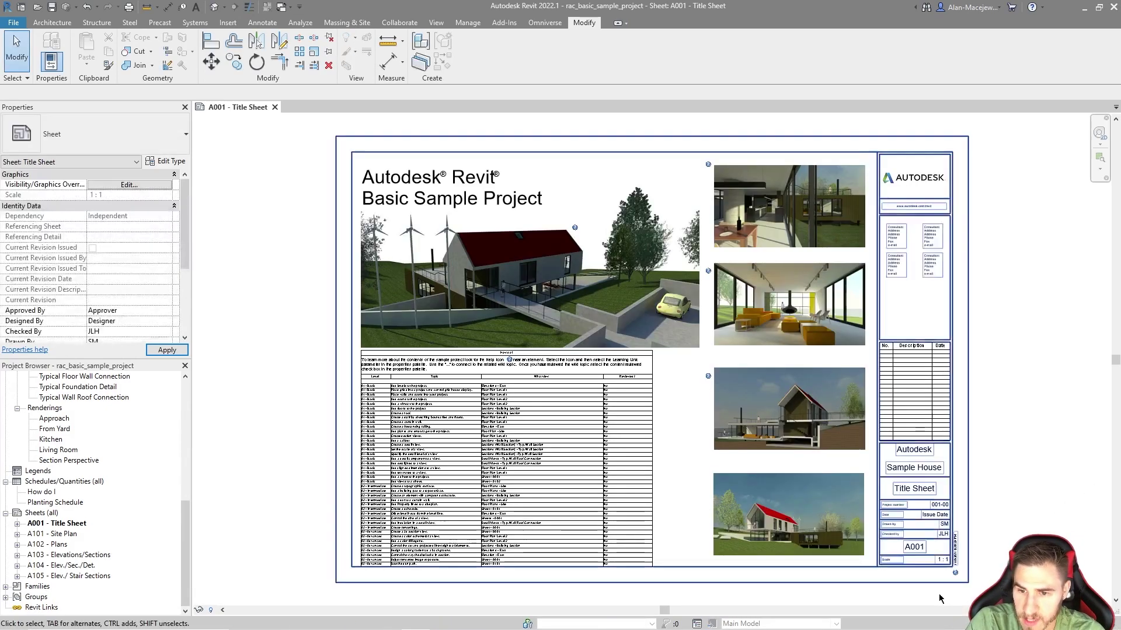
# Step: Select the title block on sheet A001 and examine the sheet count label below the Scale row
pyautogui.scroll(3, 988, 585)
pyautogui.click(899, 522)
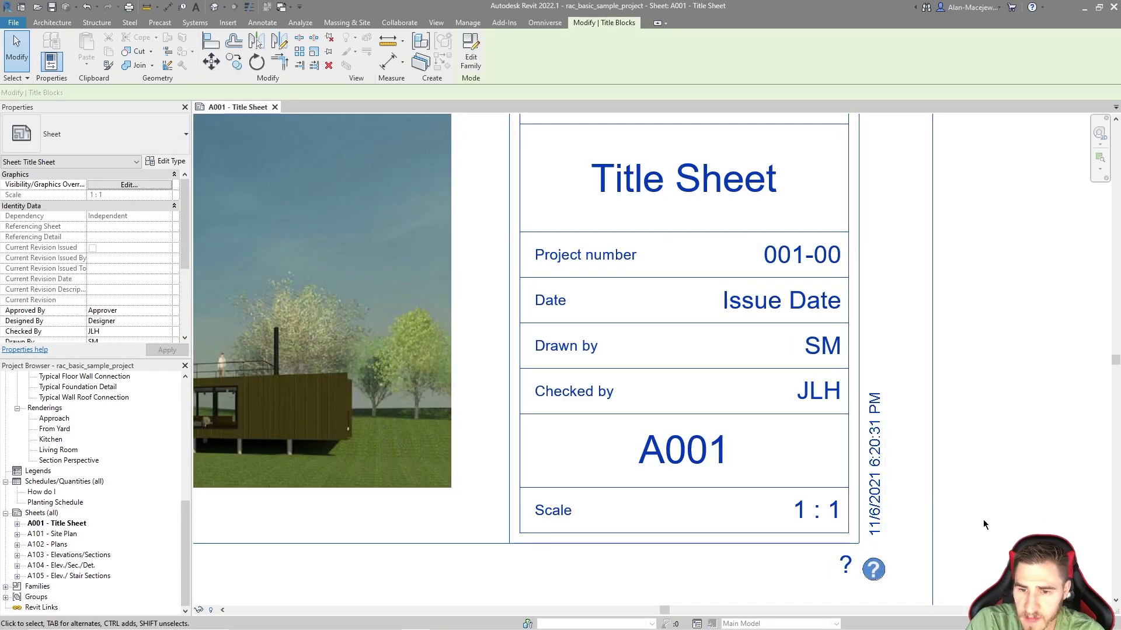
pyautogui.scroll(1, 934, 514)
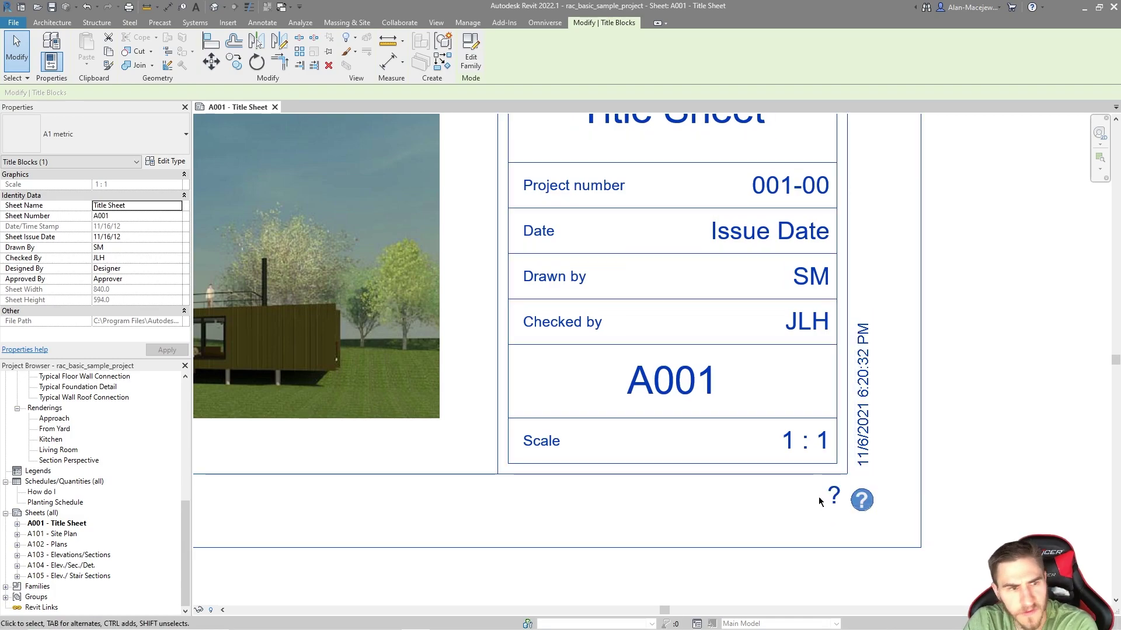
pyautogui.click(825, 467)
pyautogui.click(834, 495)
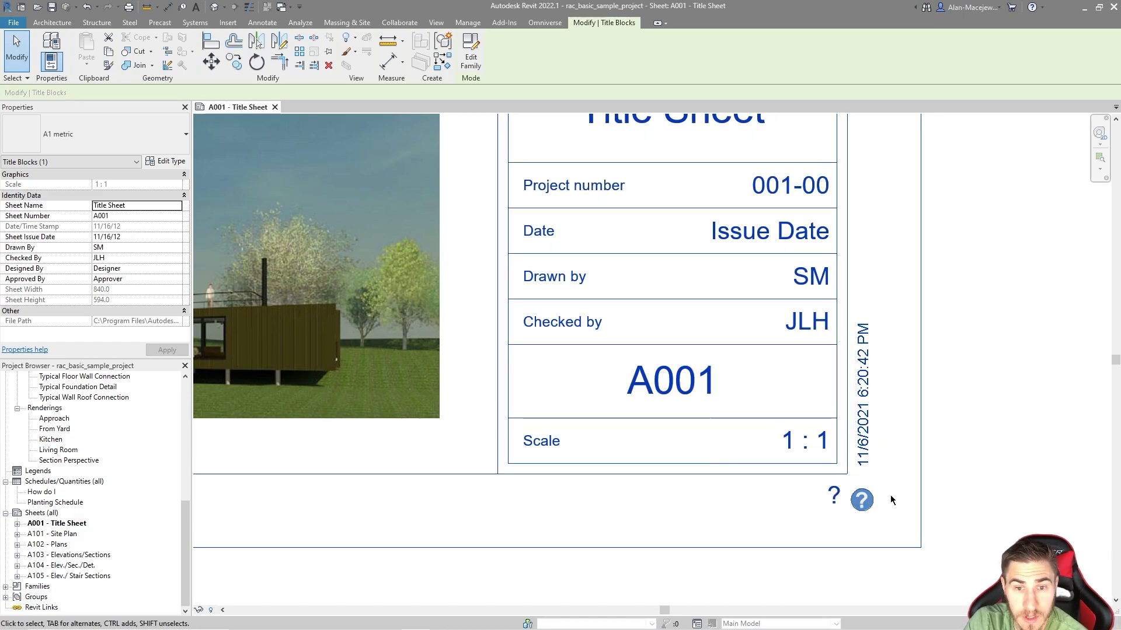
pyautogui.scroll(-3, 890, 494)
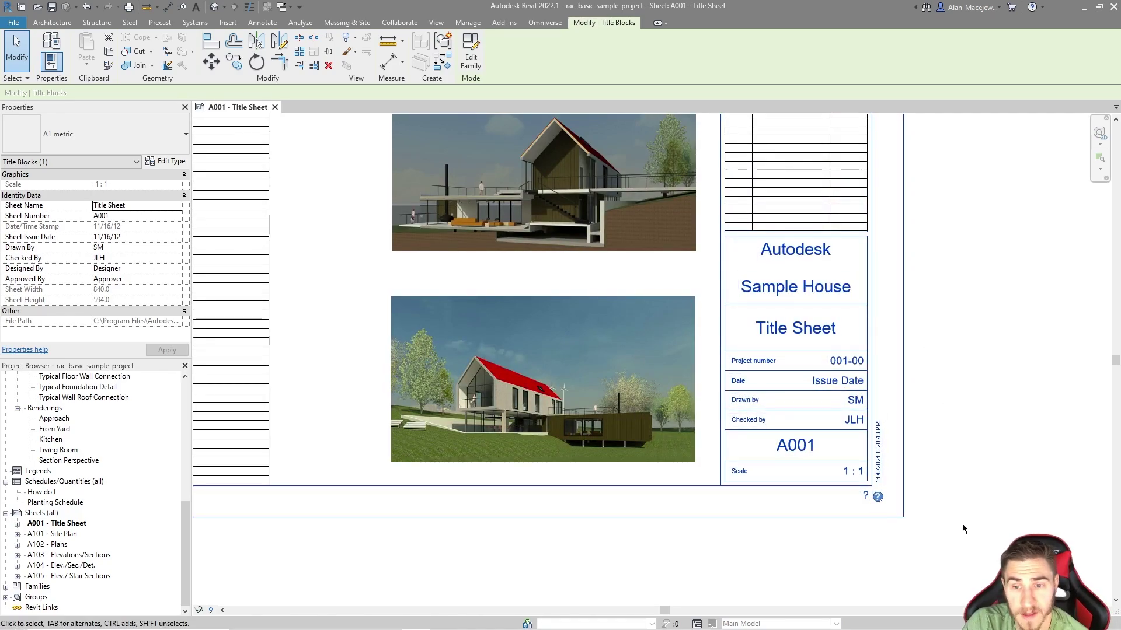
pyautogui.scroll(-1, 960, 519)
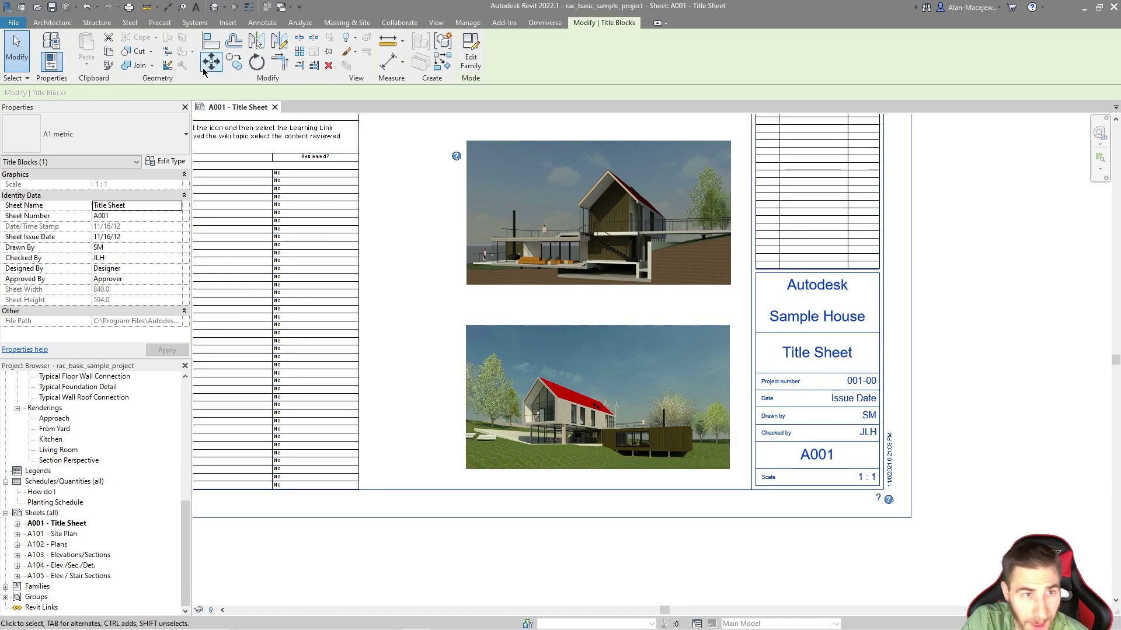
# Step: Start a new project parameter as a shared instance parameter, choosing Sheet Number from the Sheets parameter group
pyautogui.click(467, 22)
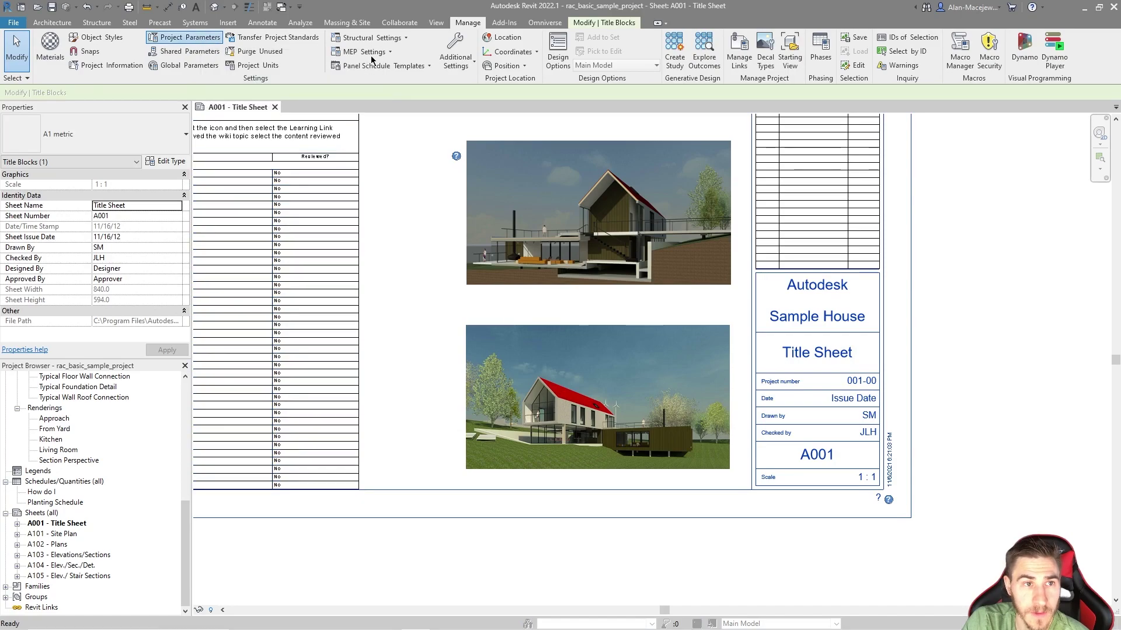
pyautogui.click(182, 39)
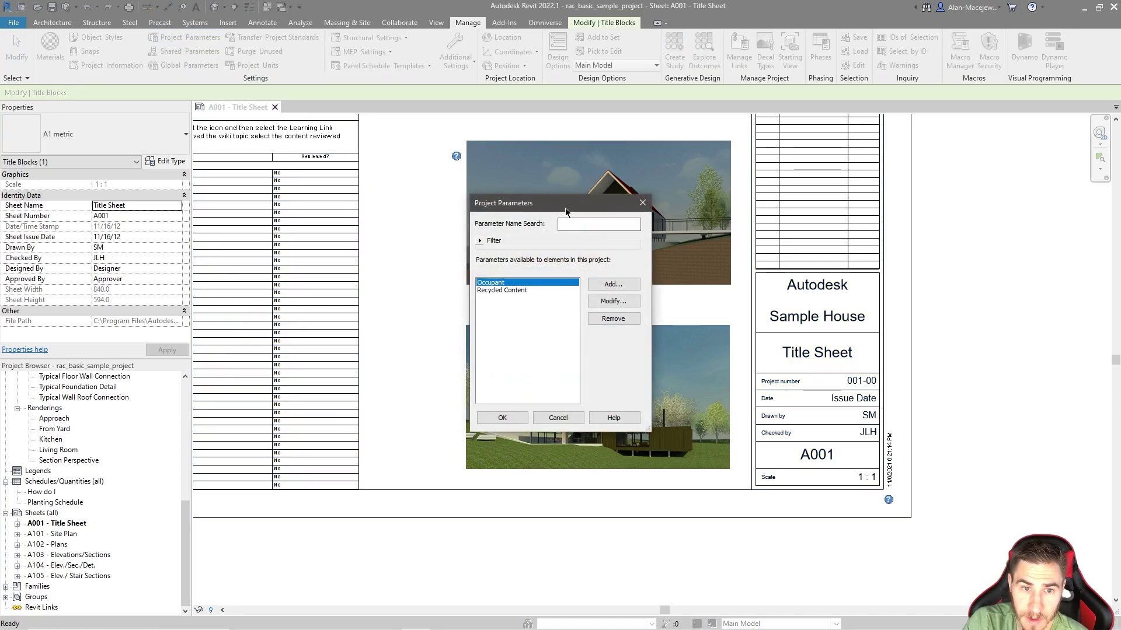
pyautogui.click(613, 285)
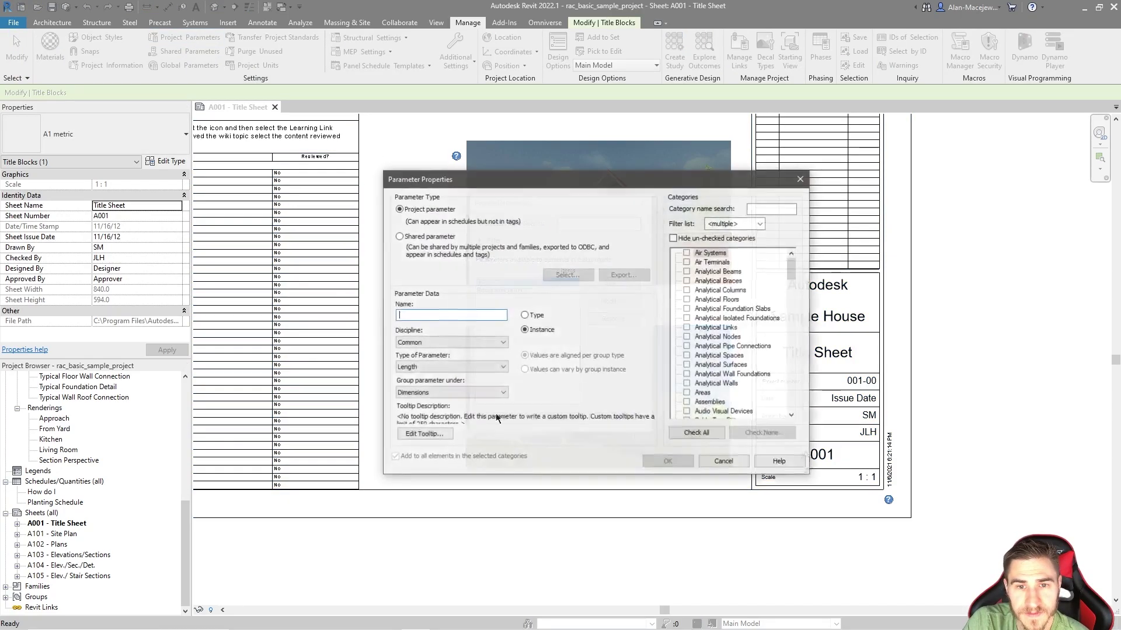
pyautogui.scroll(-1, 686, 342)
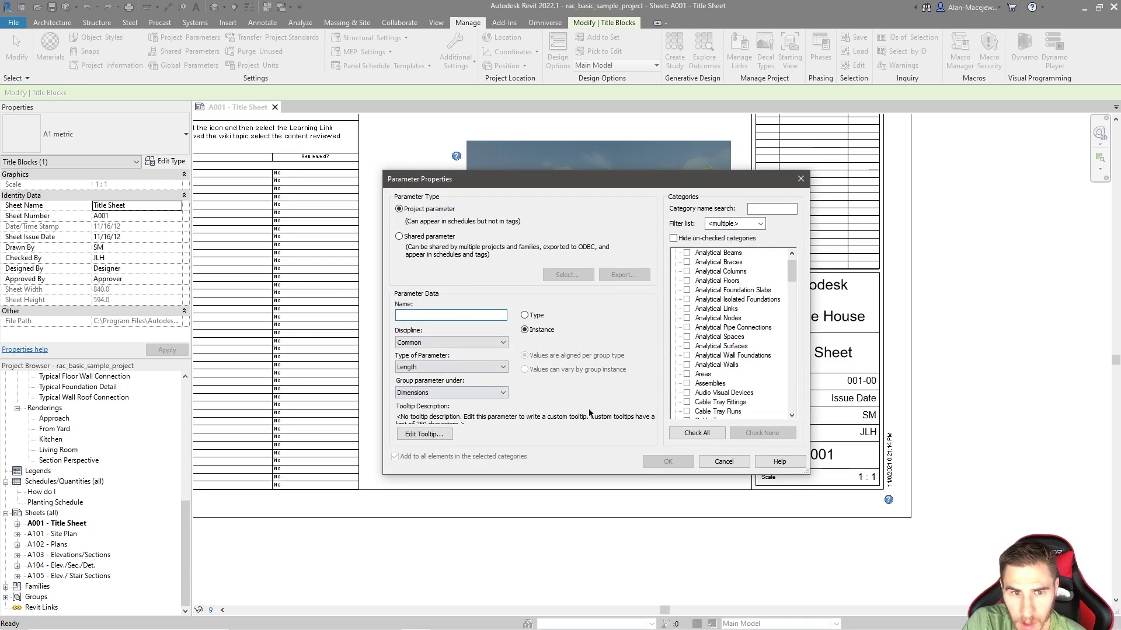
pyautogui.click(399, 237)
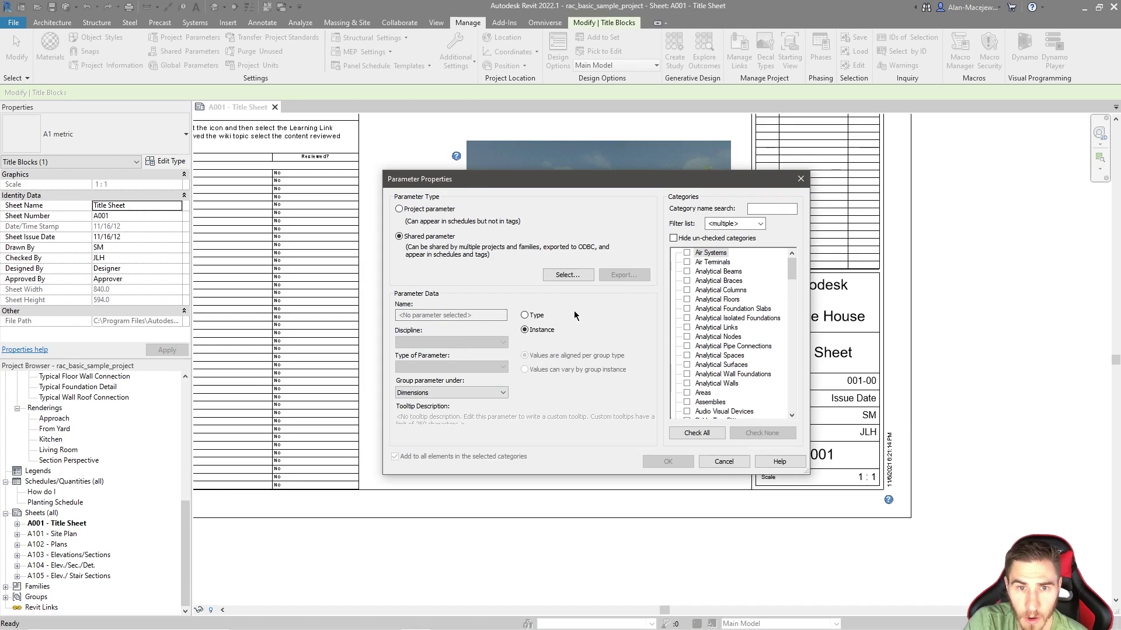
pyautogui.click(566, 275)
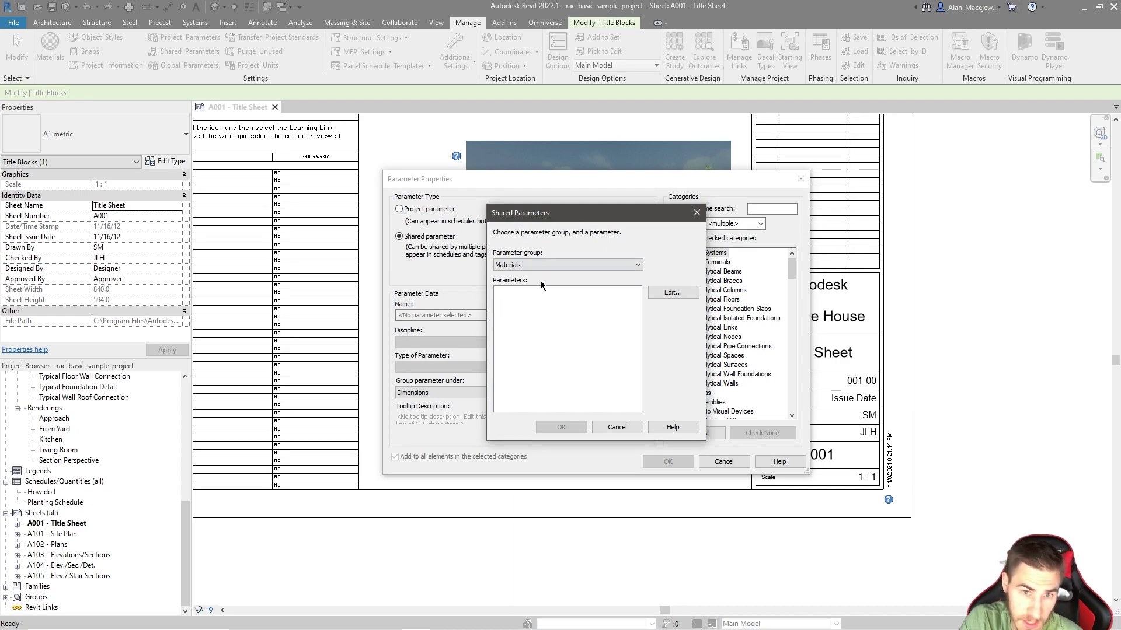
pyautogui.click(576, 266)
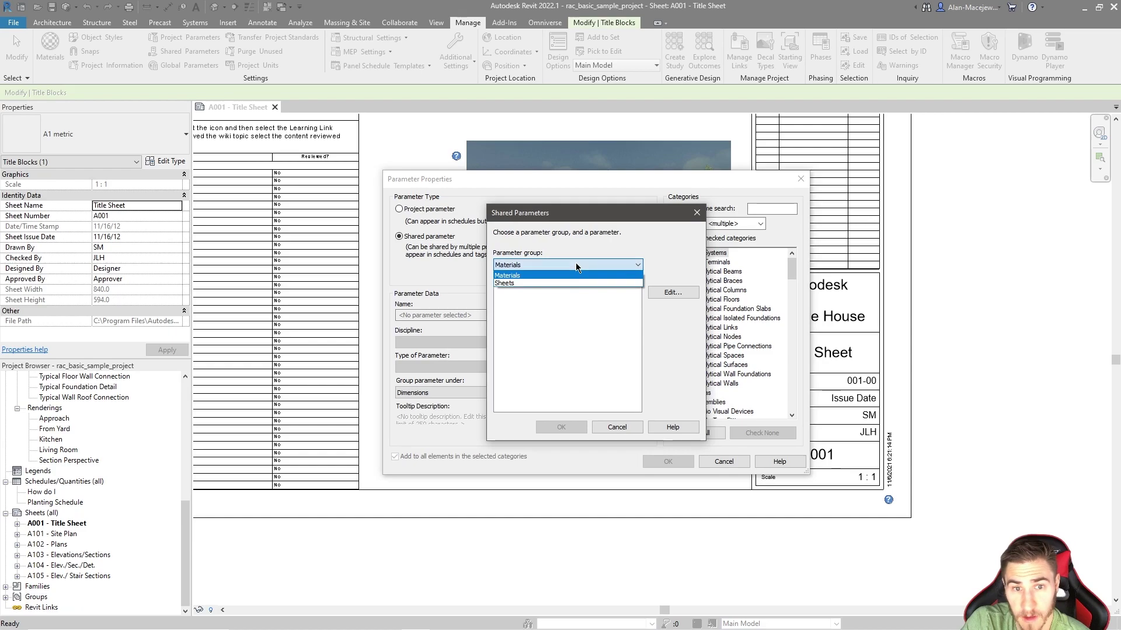
pyautogui.click(531, 284)
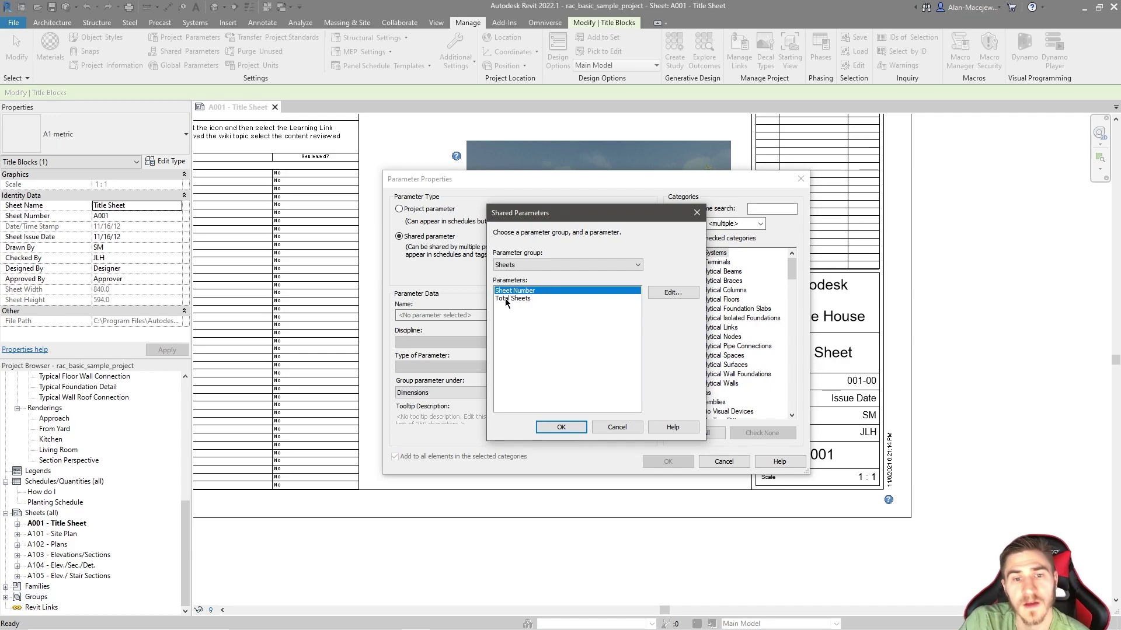
pyautogui.click(560, 428)
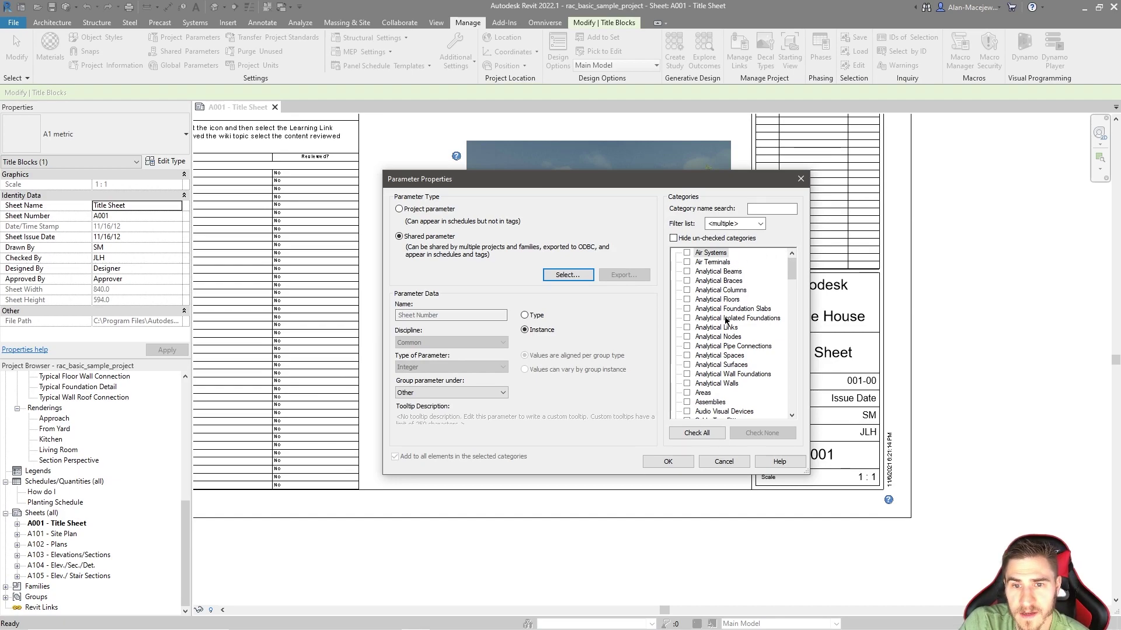
# Step: Assign the Sheet Number parameter to the Sheets category
pyautogui.scroll(-4, 739, 326)
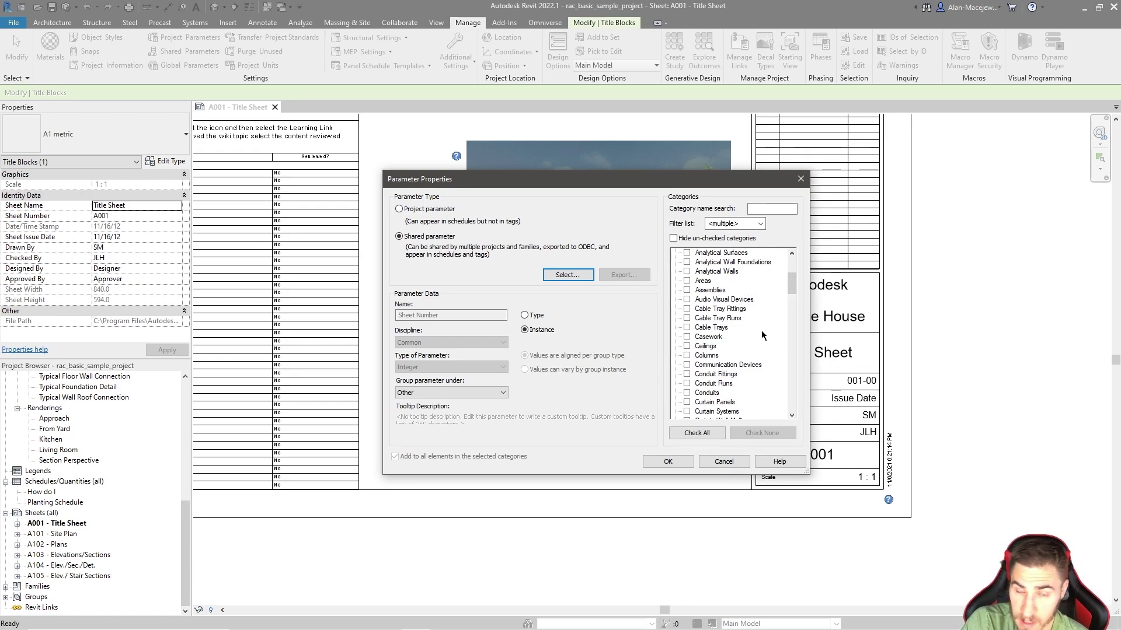
pyautogui.moveTo(792, 284); pyautogui.dragTo(794, 304)
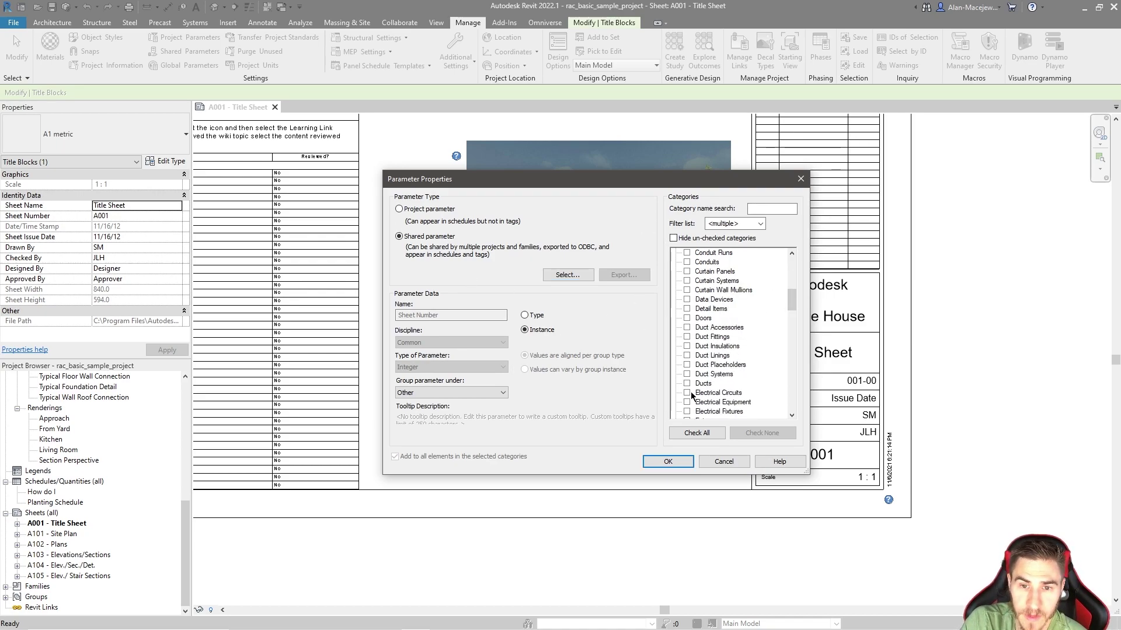
pyautogui.moveTo(793, 301); pyautogui.dragTo(798, 354)
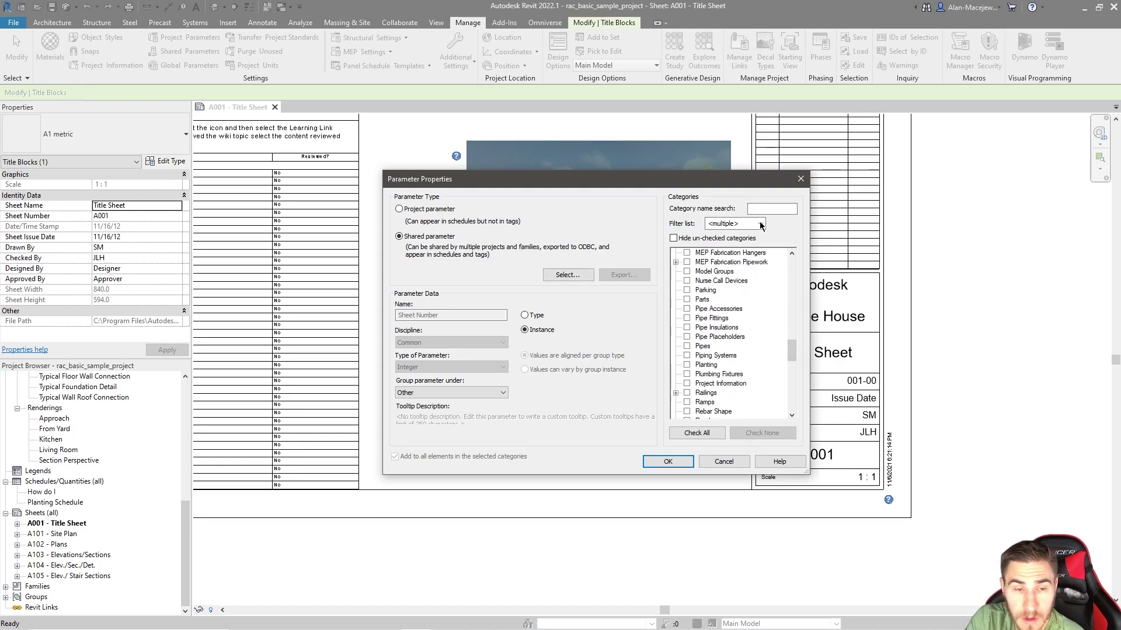
pyautogui.scroll(-6, 762, 367)
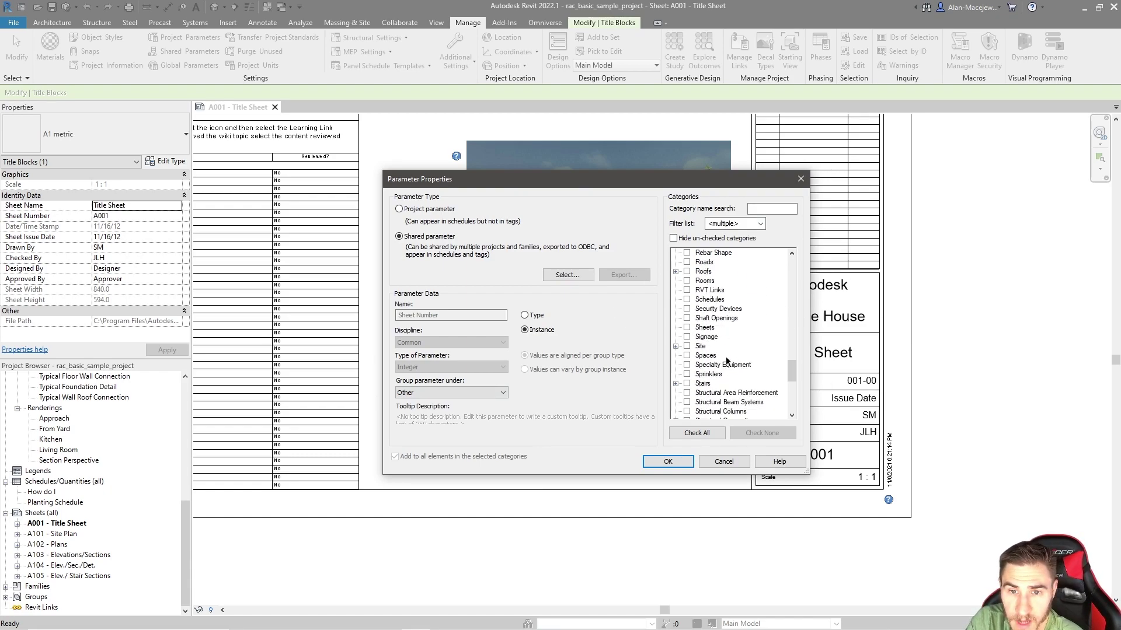
pyautogui.click(704, 328)
pyautogui.click(687, 328)
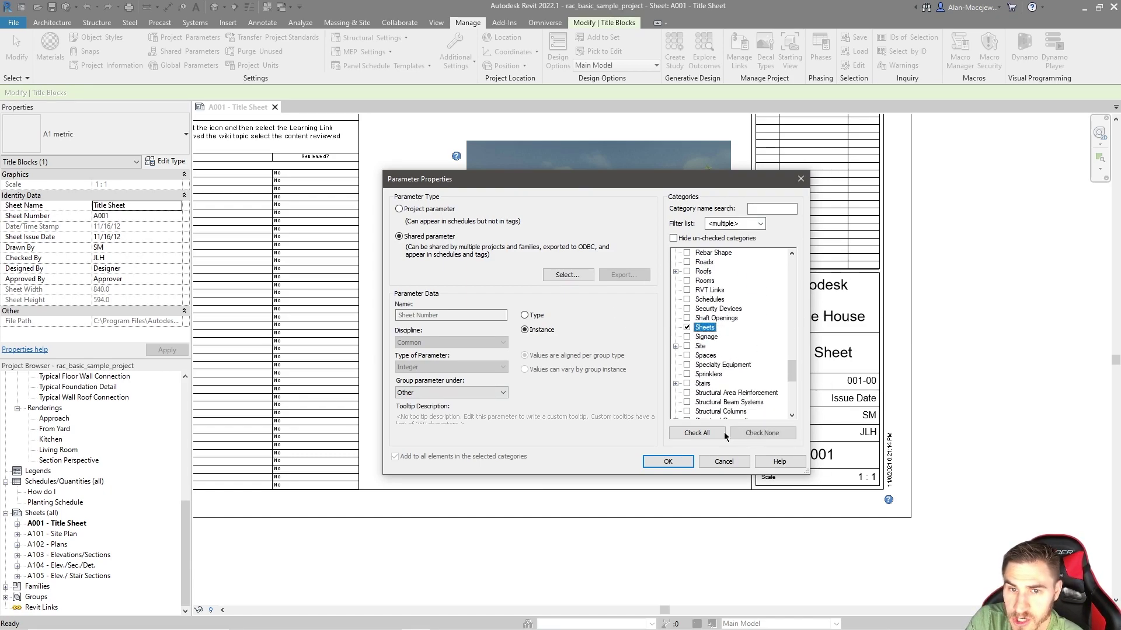
pyautogui.click(687, 326)
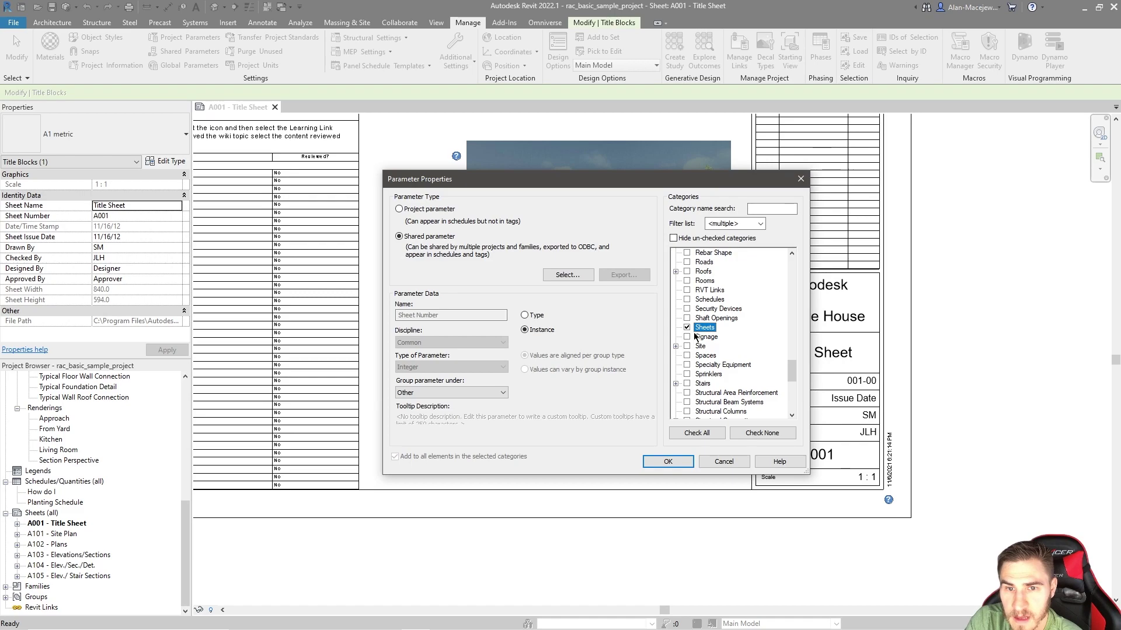
pyautogui.click(687, 299)
pyautogui.click(687, 309)
pyautogui.click(687, 318)
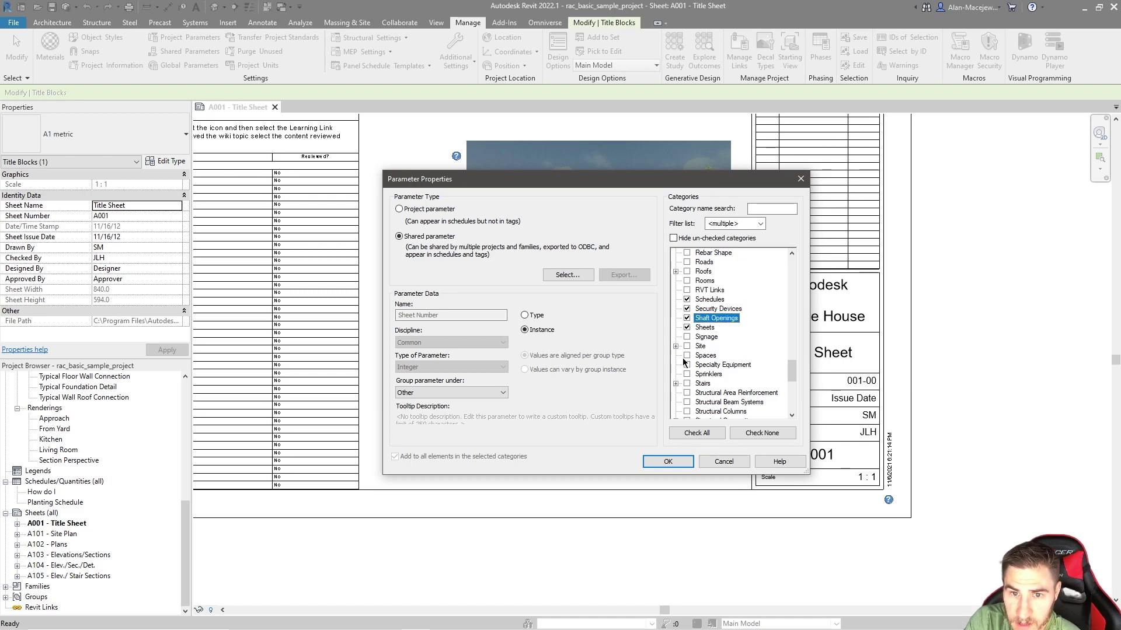
pyautogui.click(687, 300)
pyautogui.click(687, 308)
pyautogui.click(687, 318)
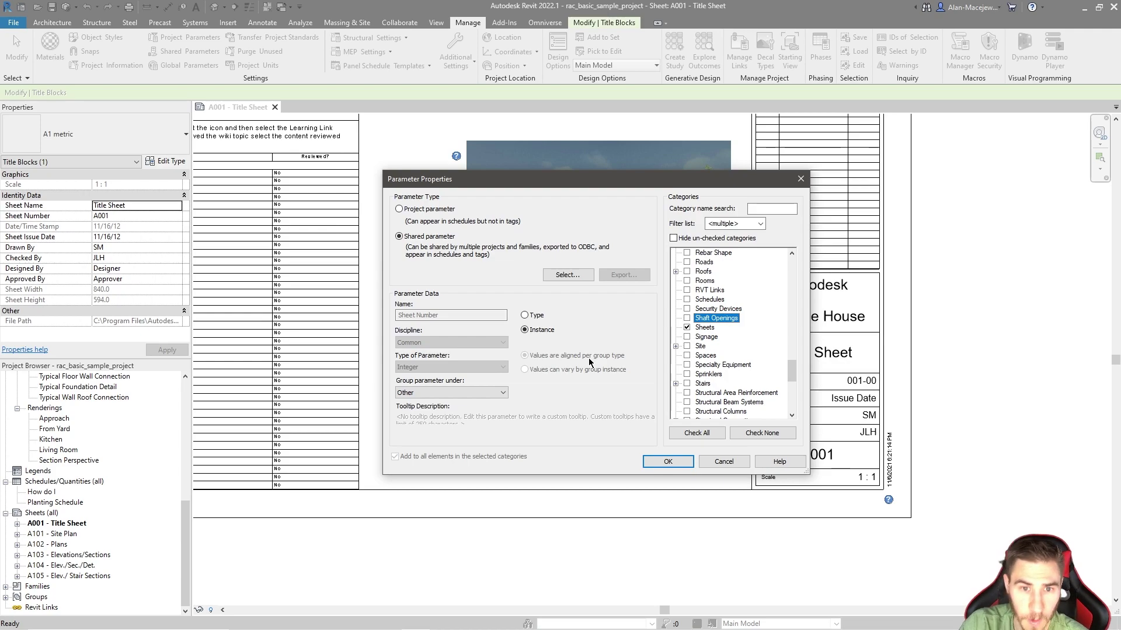
# Step: Confirm the Sheet Number parameter and start another shared project parameter, choosing Total Sheets from the Sheets parameter group
pyautogui.click(675, 461)
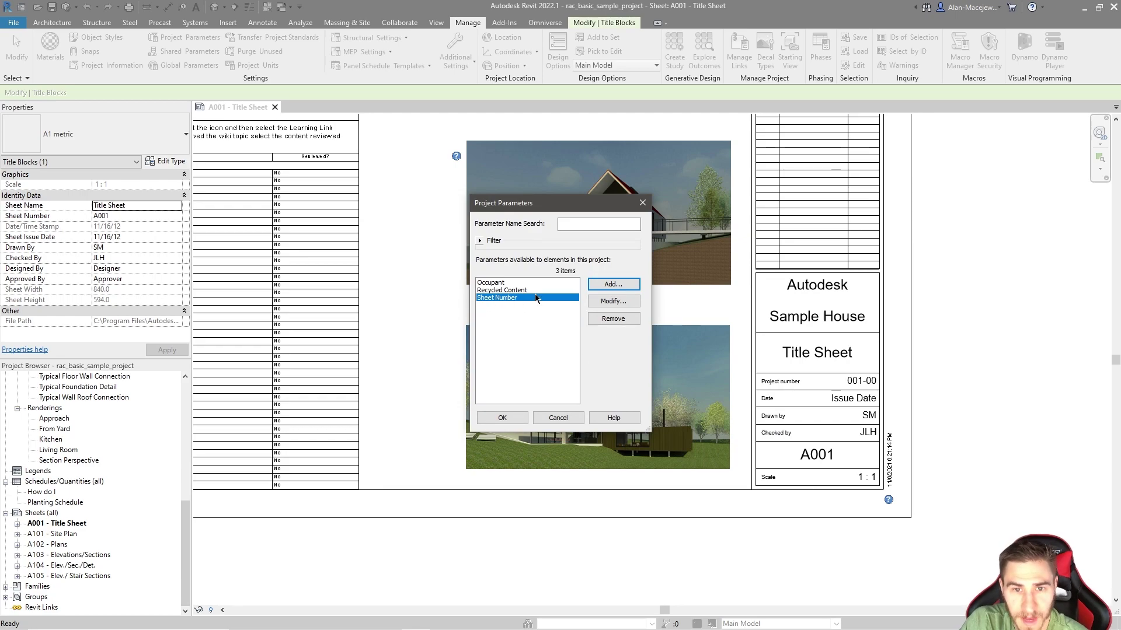
pyautogui.click(613, 284)
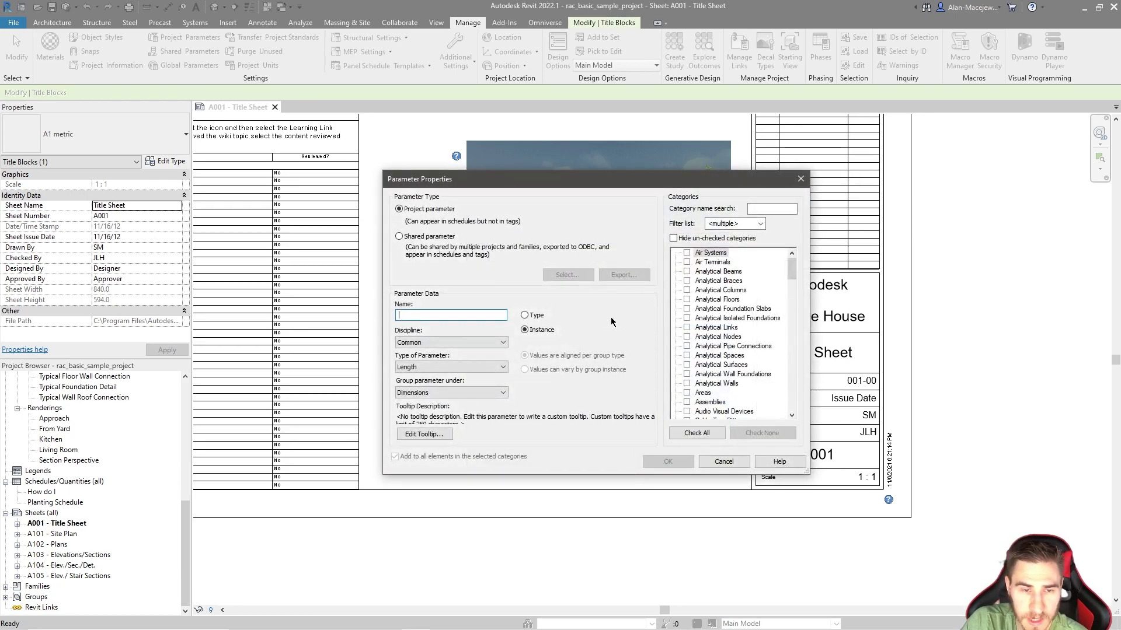
pyautogui.click(420, 237)
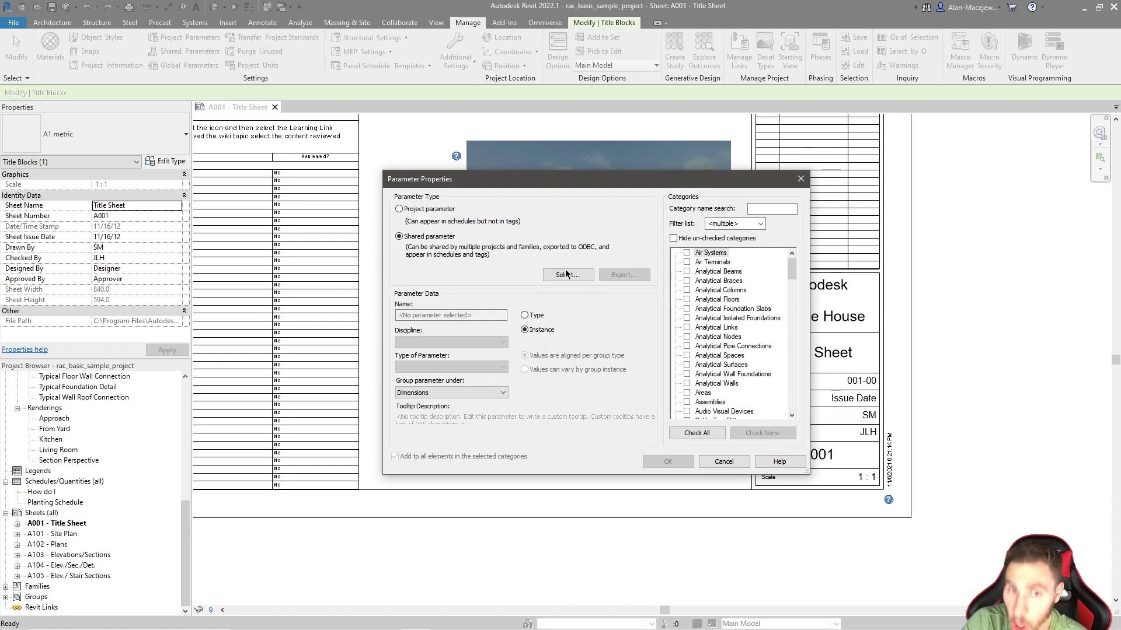
pyautogui.click(566, 274)
pyautogui.click(565, 265)
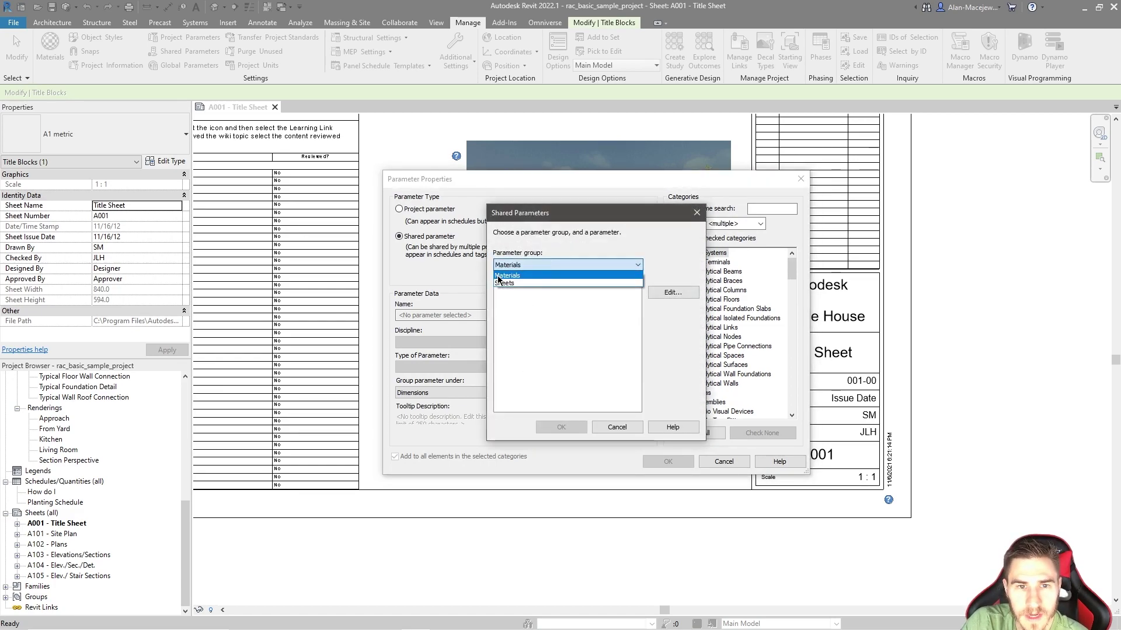
pyautogui.click(509, 278)
pyautogui.click(514, 298)
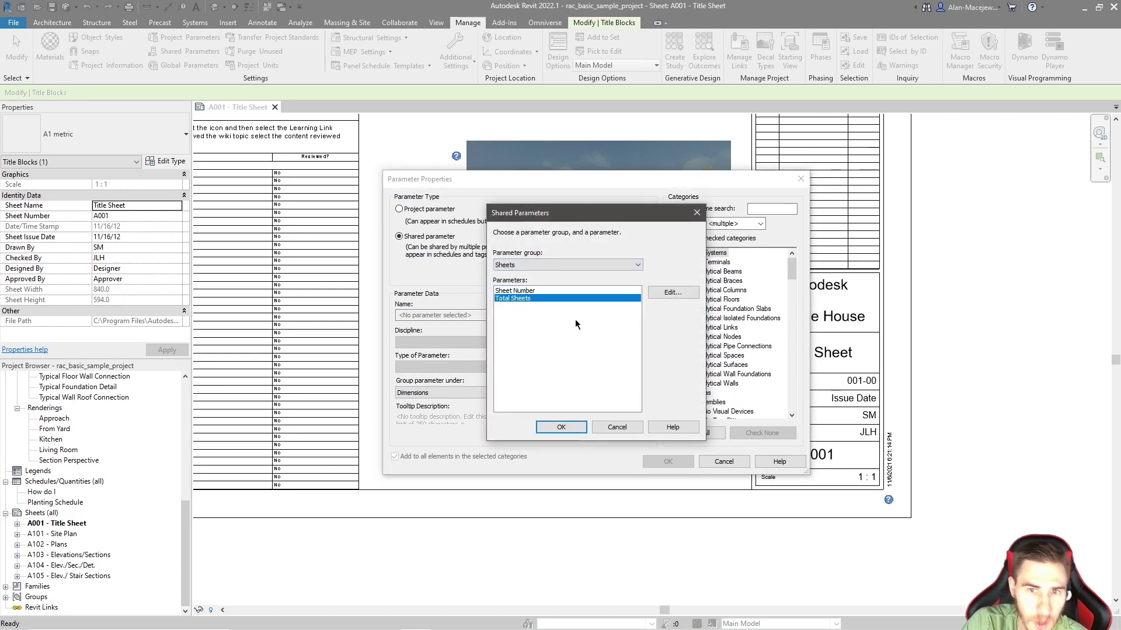
pyautogui.click(561, 426)
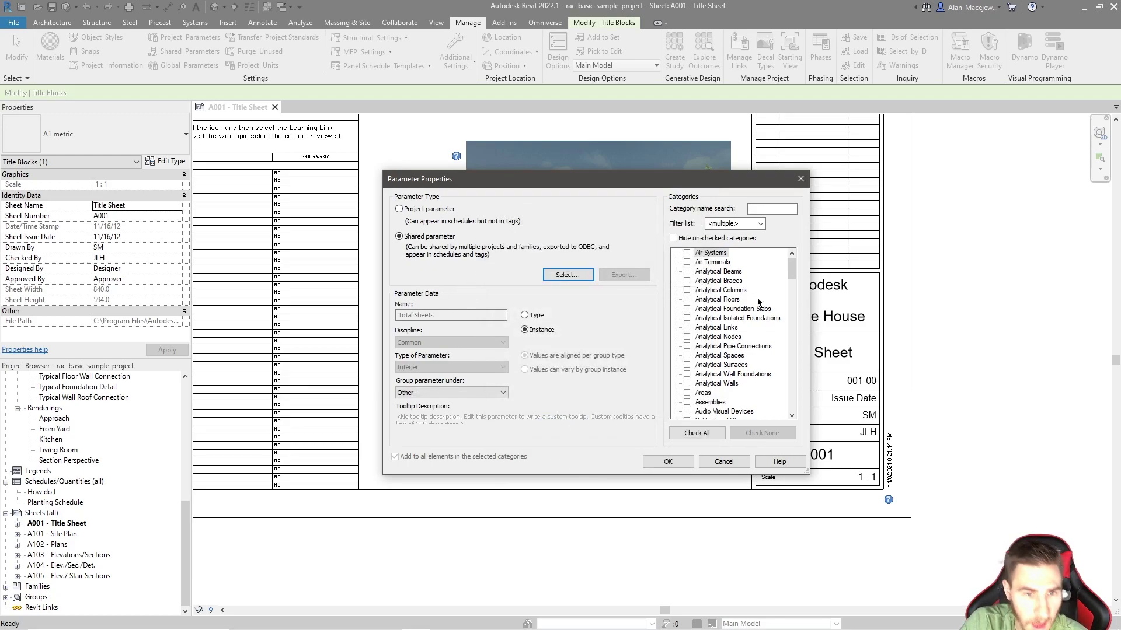
# Step: Assign the Total Sheets parameter to the Sheets category and add it to the project parameters
pyautogui.press('Tab')
pyautogui.press('s')
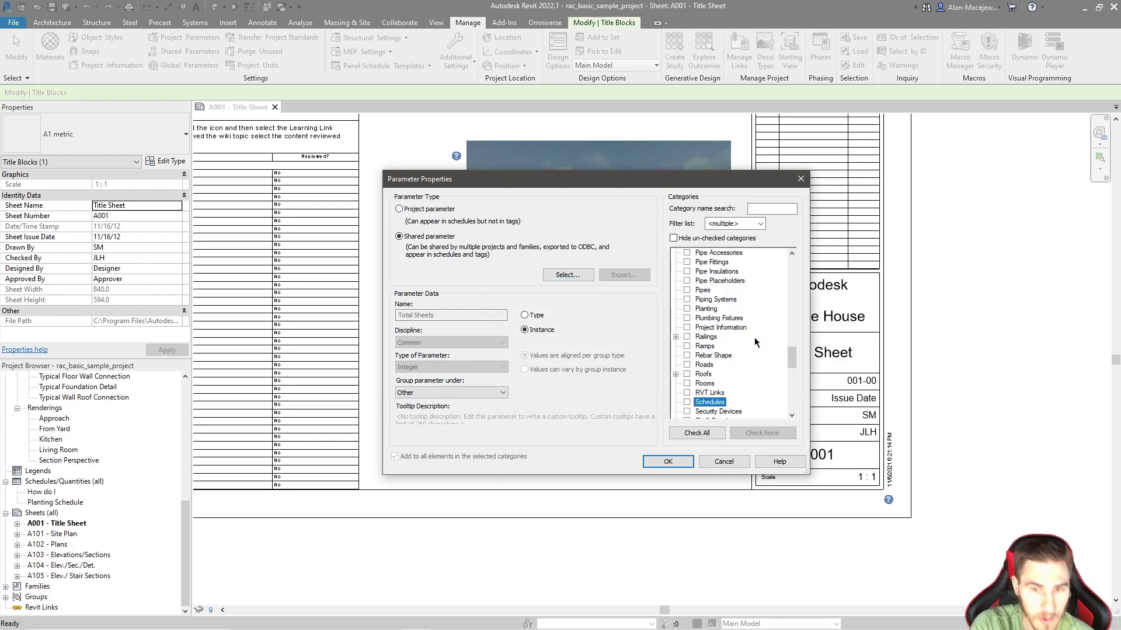
pyautogui.scroll(-4, 700, 357)
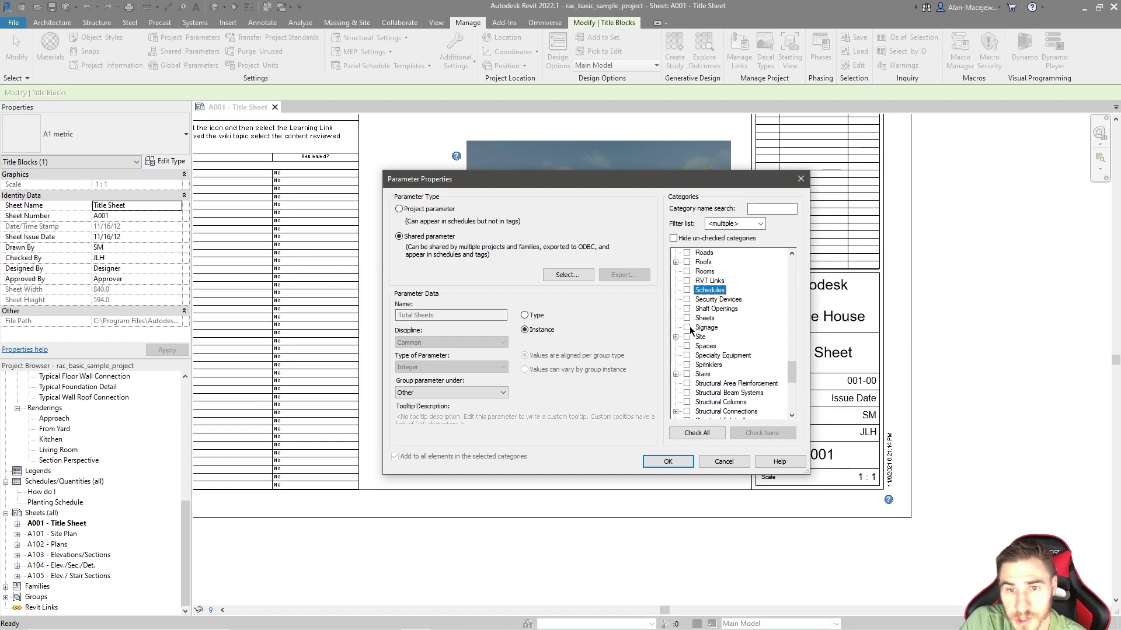
pyautogui.click(687, 318)
pyautogui.click(669, 463)
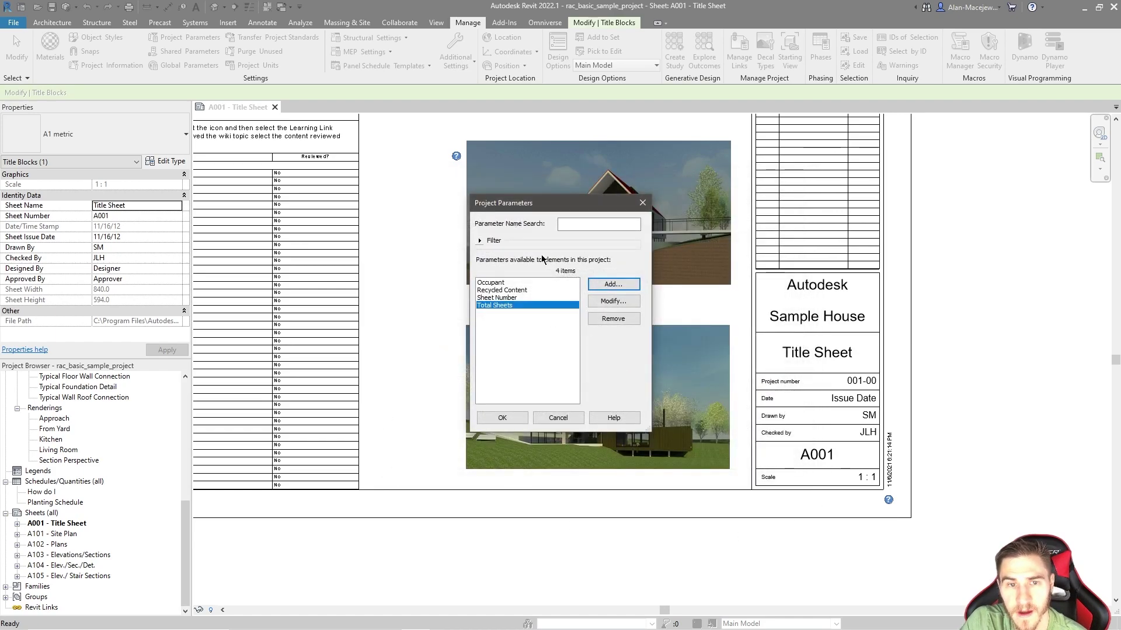
# Step: Accept the project parameters and fill in the title sheet's sheet count label with Sheet Number 1 and Total Sheets 6
pyautogui.click(521, 422)
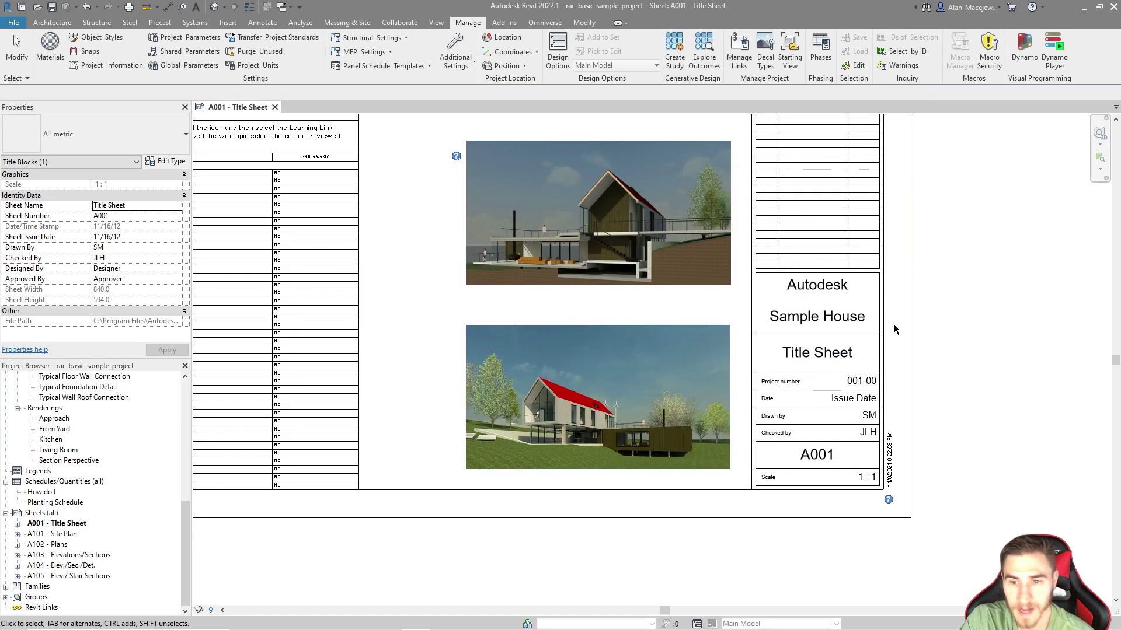
pyautogui.press('Escape')
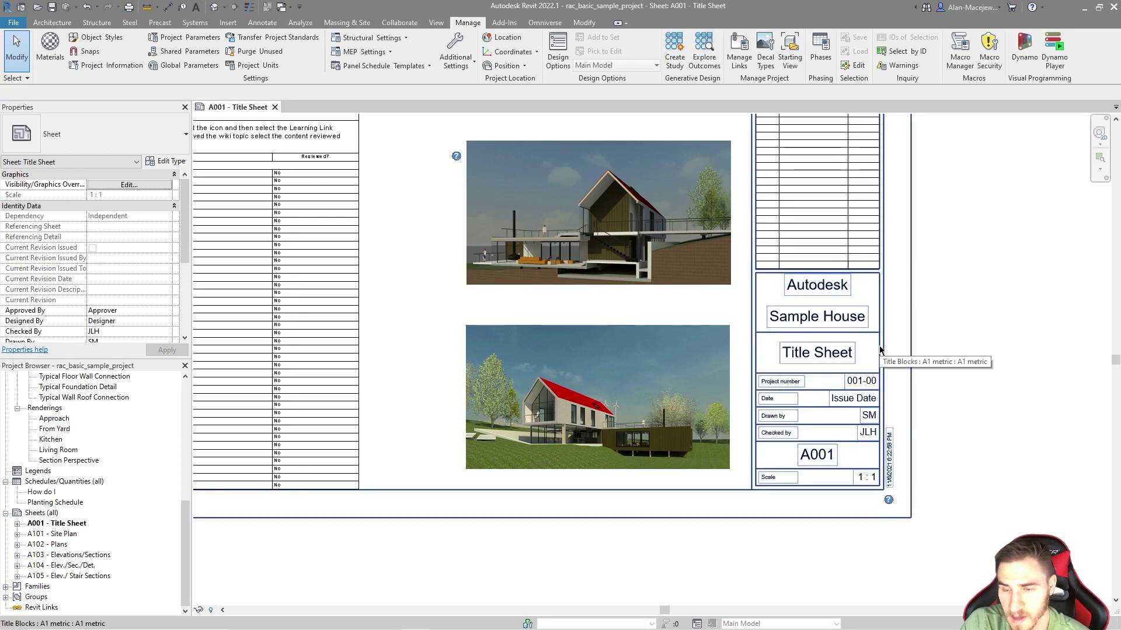
pyautogui.click(881, 350)
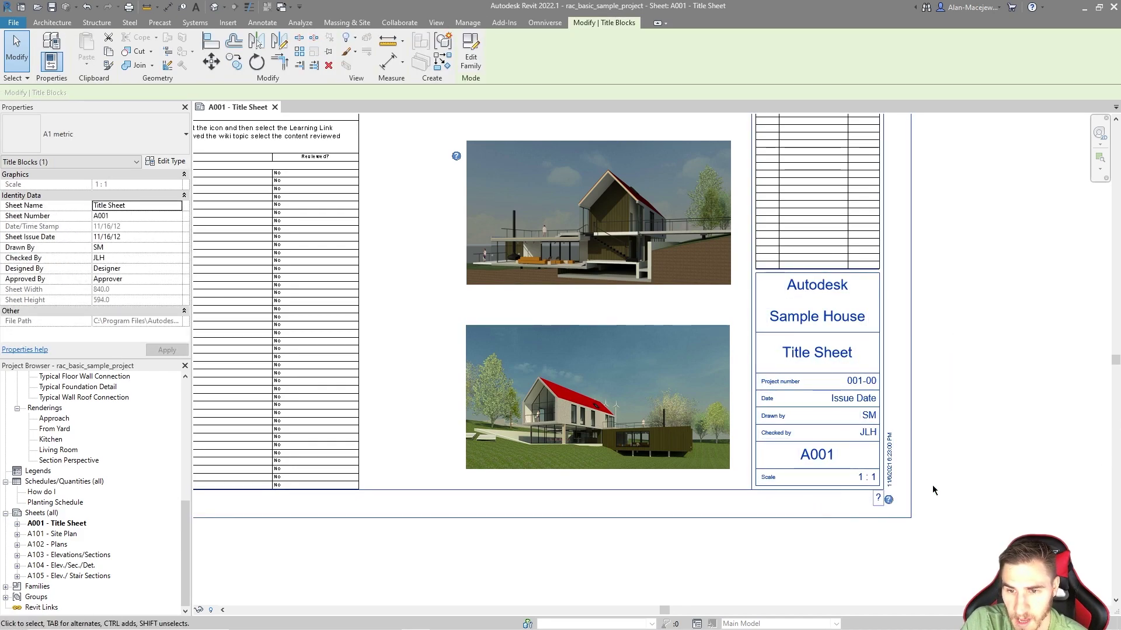
pyautogui.click(878, 496)
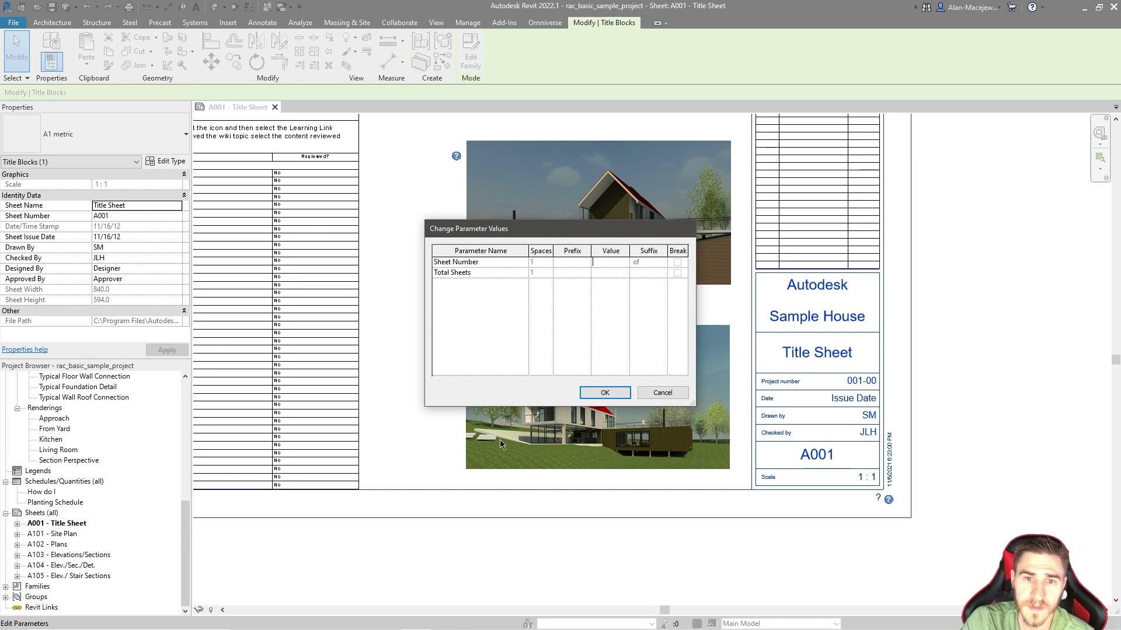
pyautogui.write('1')
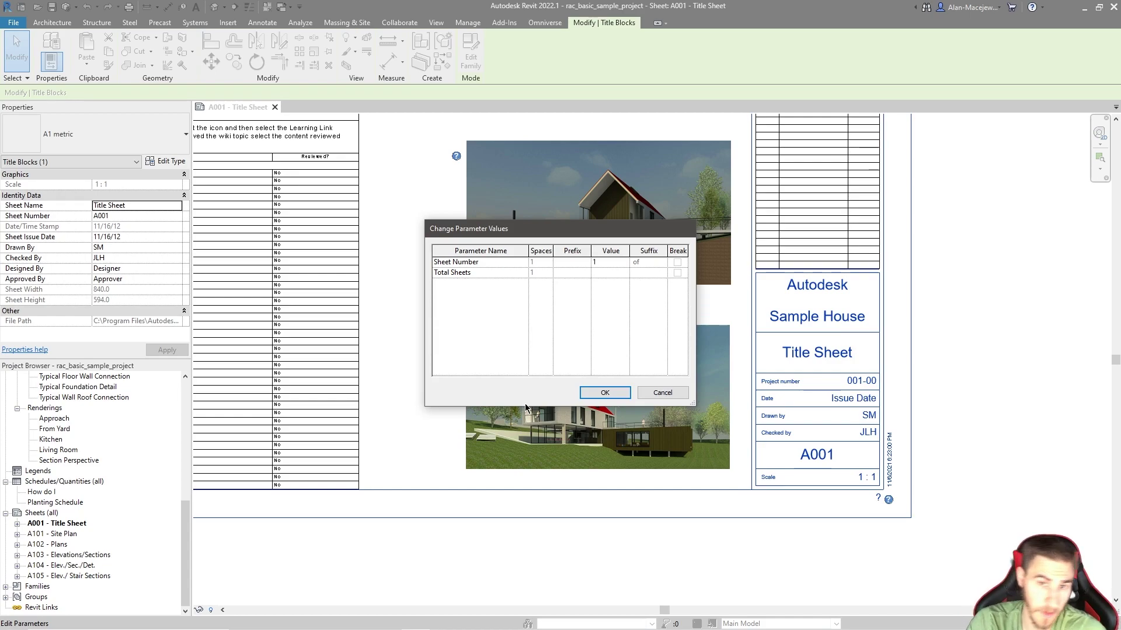
pyautogui.doubleClick(595, 261)
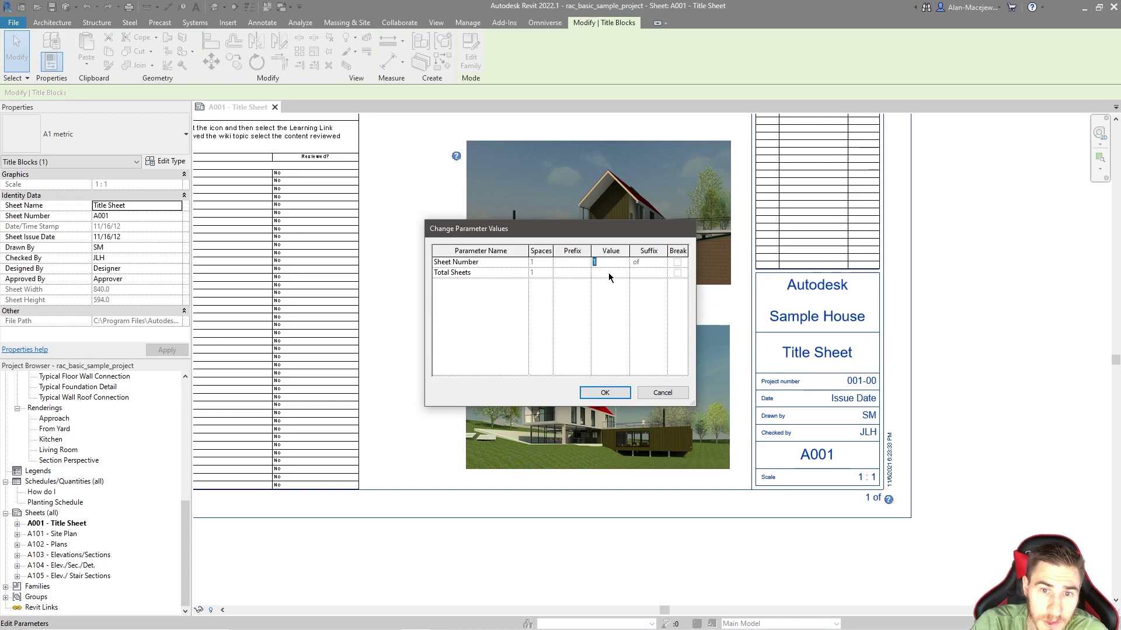
pyautogui.click(586, 337)
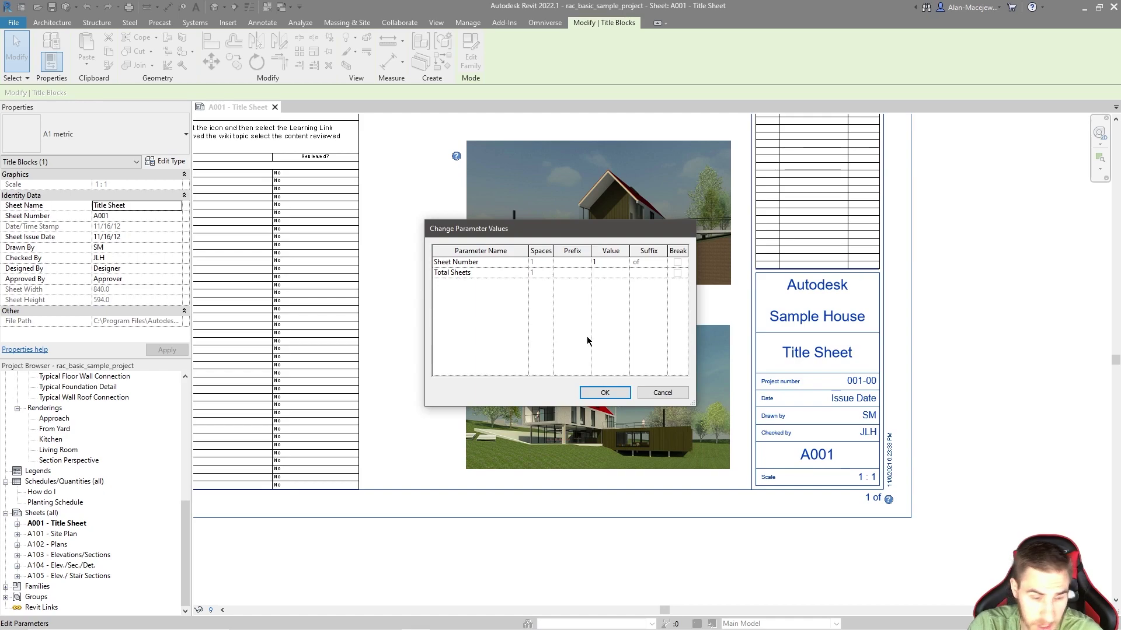
pyautogui.write('6')
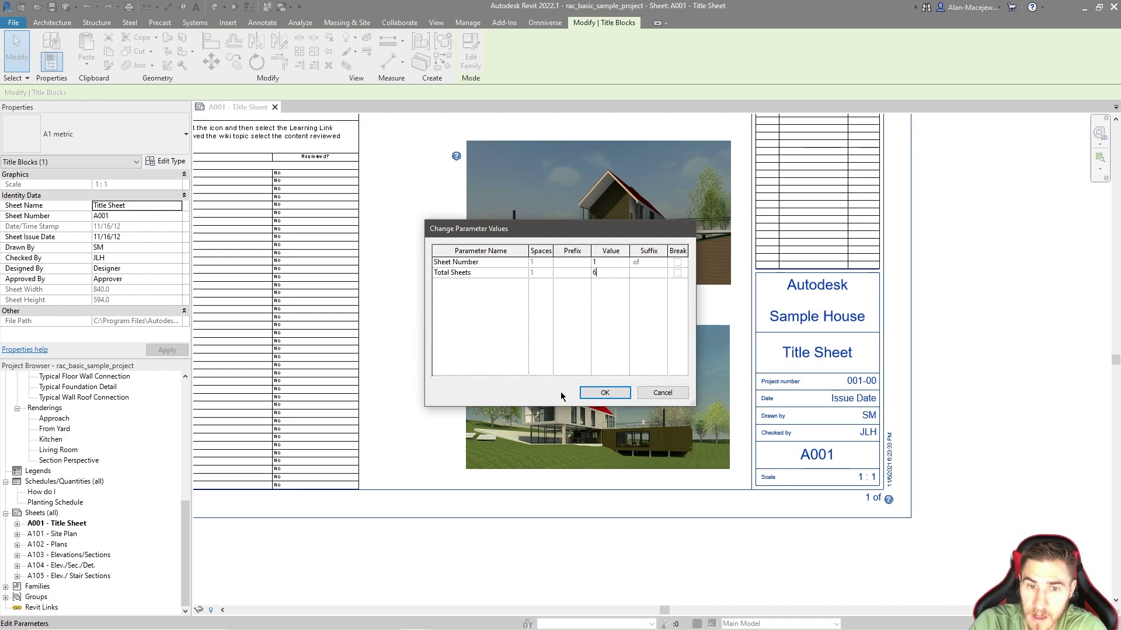
pyautogui.click(605, 392)
pyautogui.scroll(3, 951, 561)
pyautogui.click(944, 556)
pyautogui.scroll(2, 759, 386)
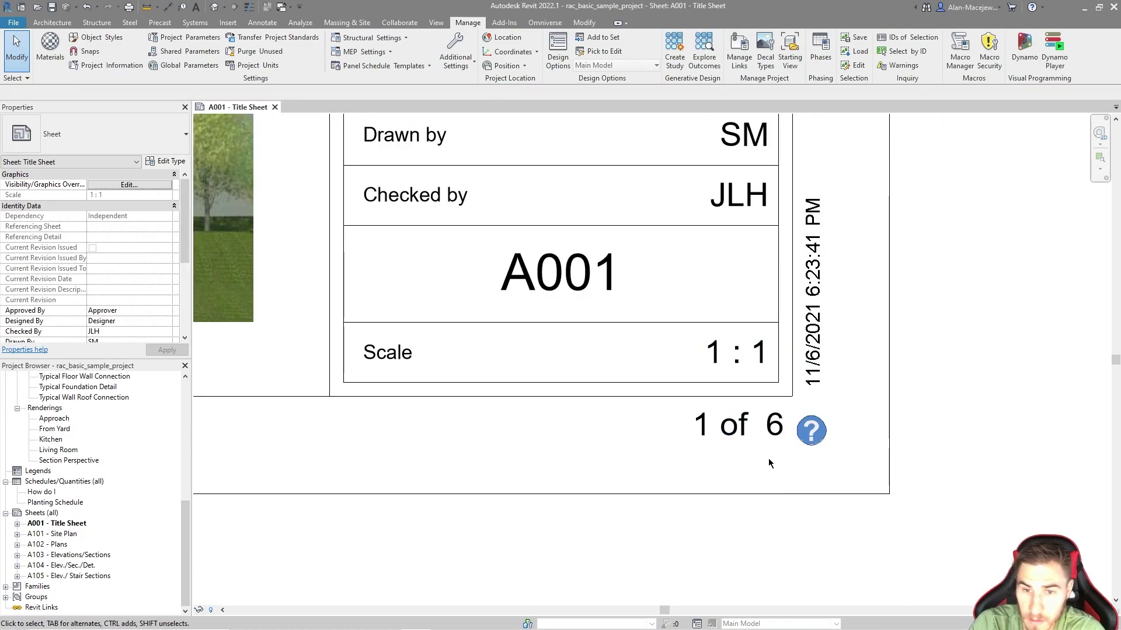
# Step: Open the A1 metric title block family for editing and add the prefix "Sheet" to Sheet Number in the X of X label
pyautogui.scroll(-2, 769, 462)
pyautogui.click(881, 510)
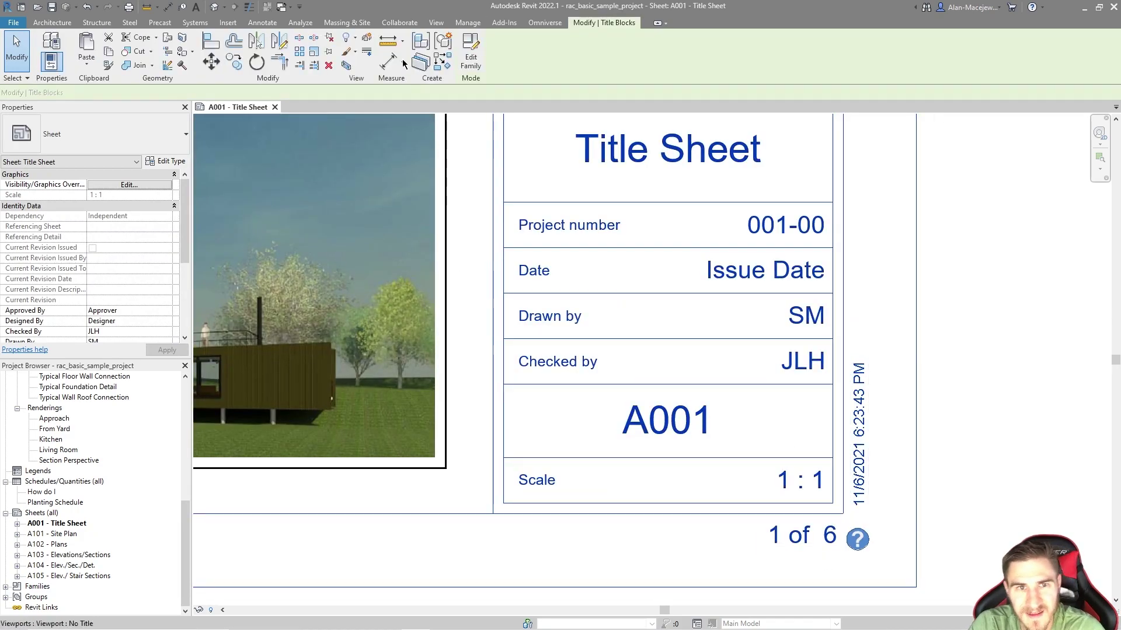
pyautogui.click(470, 53)
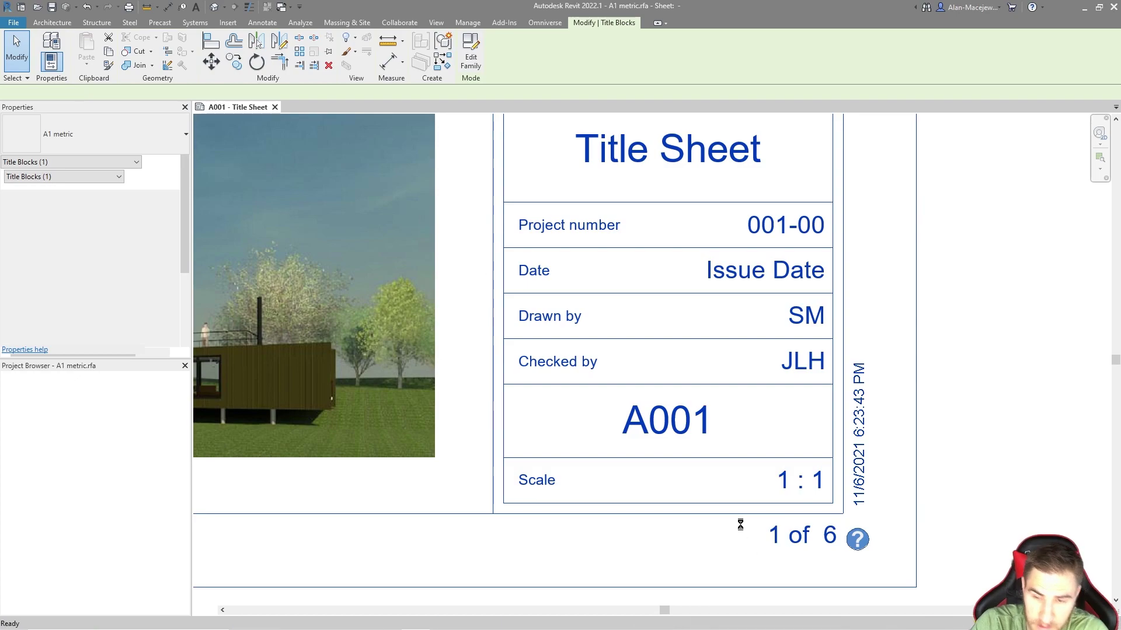
pyautogui.scroll(3, 875, 564)
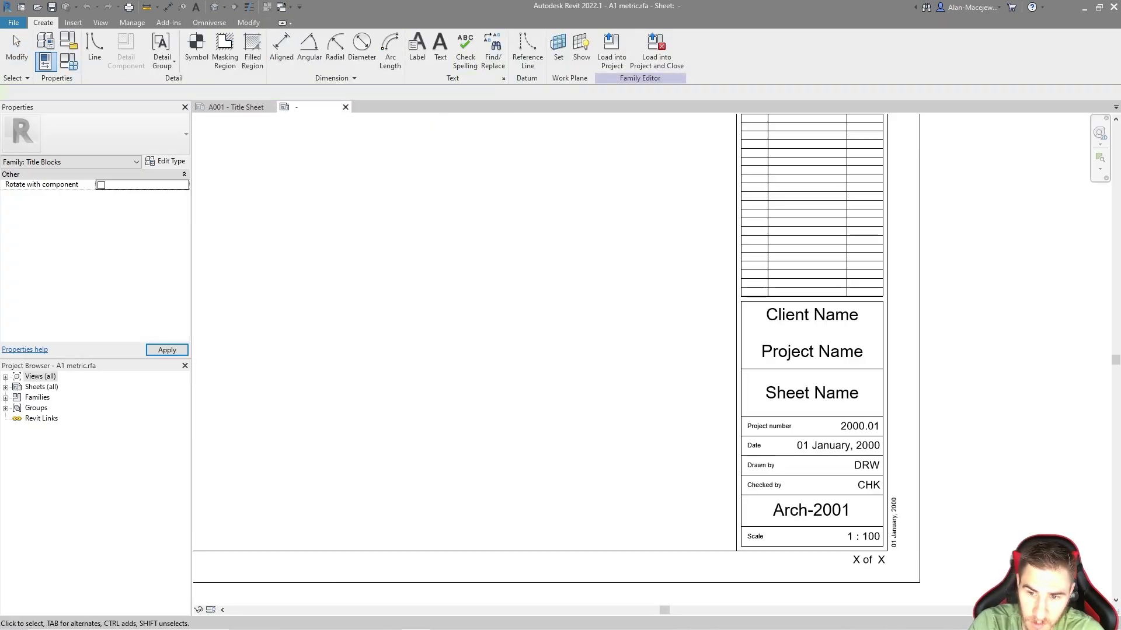
pyautogui.click(875, 561)
pyautogui.click(396, 58)
pyautogui.click(655, 269)
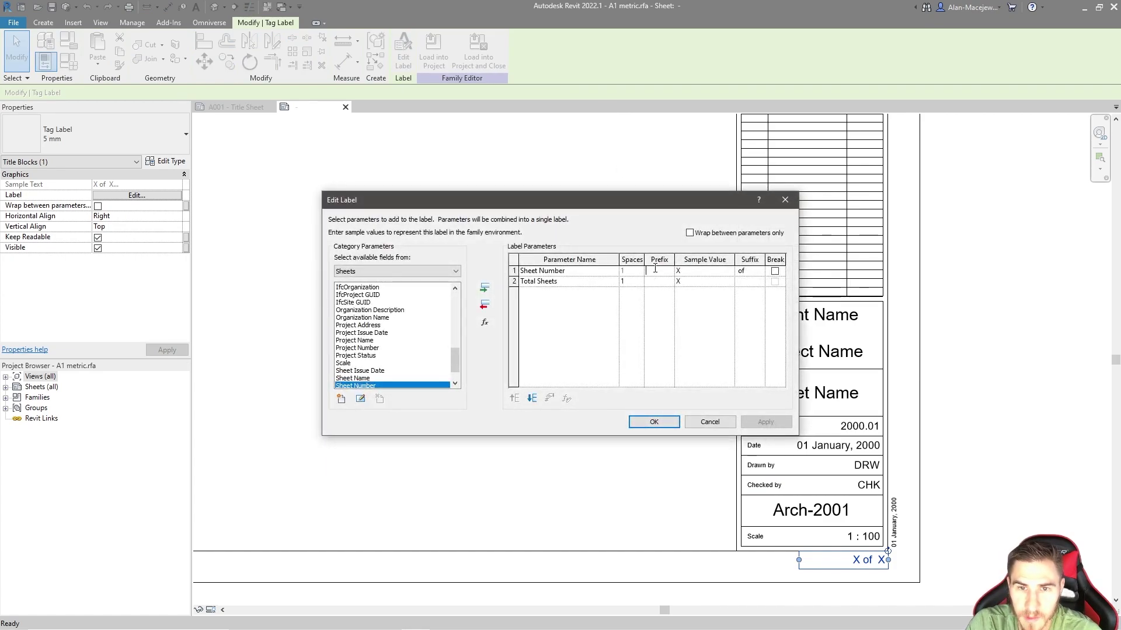
pyautogui.write('Sheet')
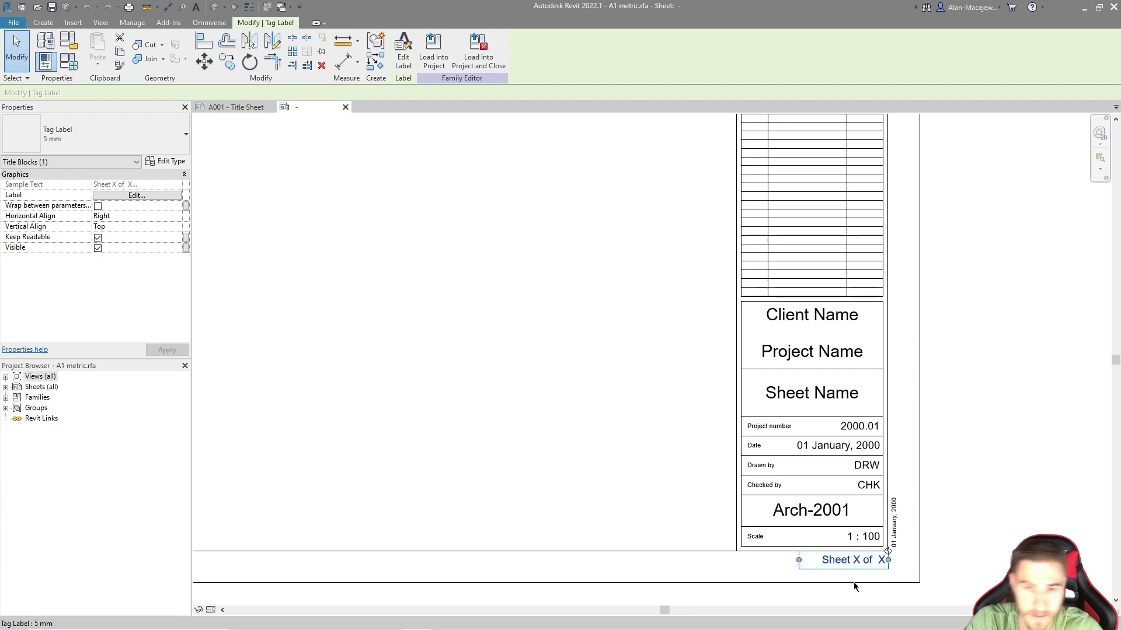
# Step: Load the title block family into the project, closing it without saving and overwriting the existing version
pyautogui.click(480, 56)
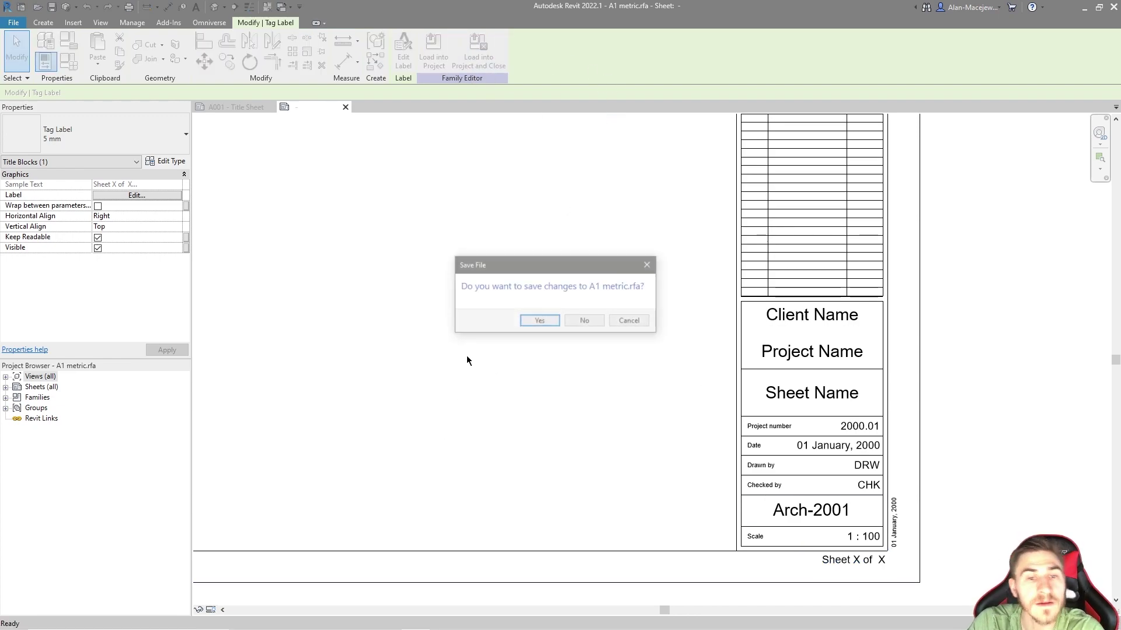
pyautogui.click(585, 321)
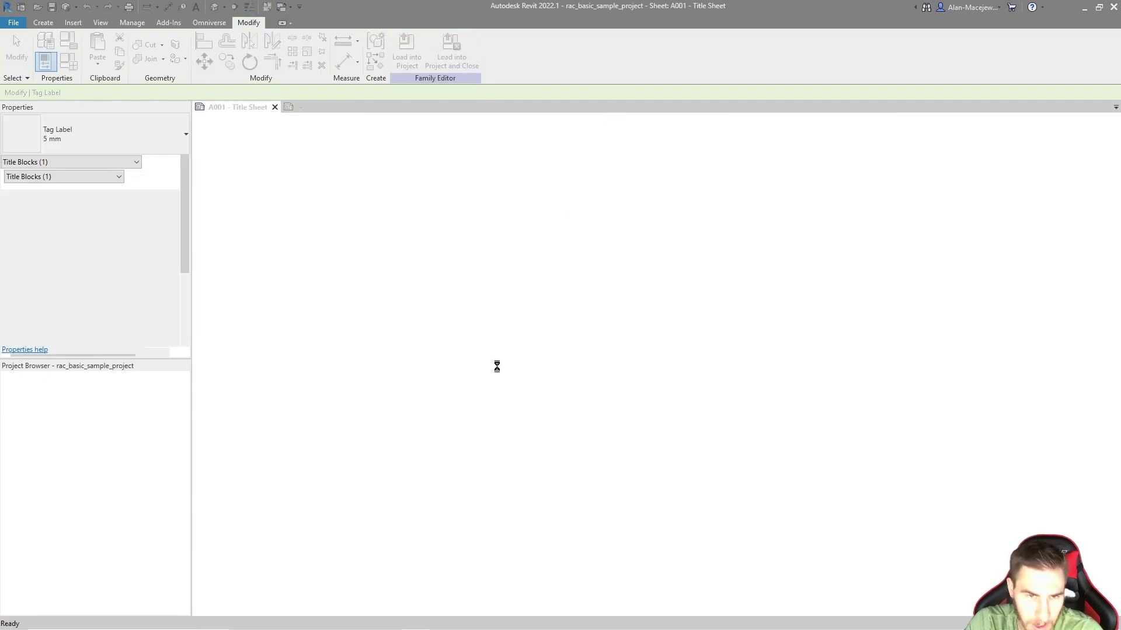
pyautogui.click(477, 286)
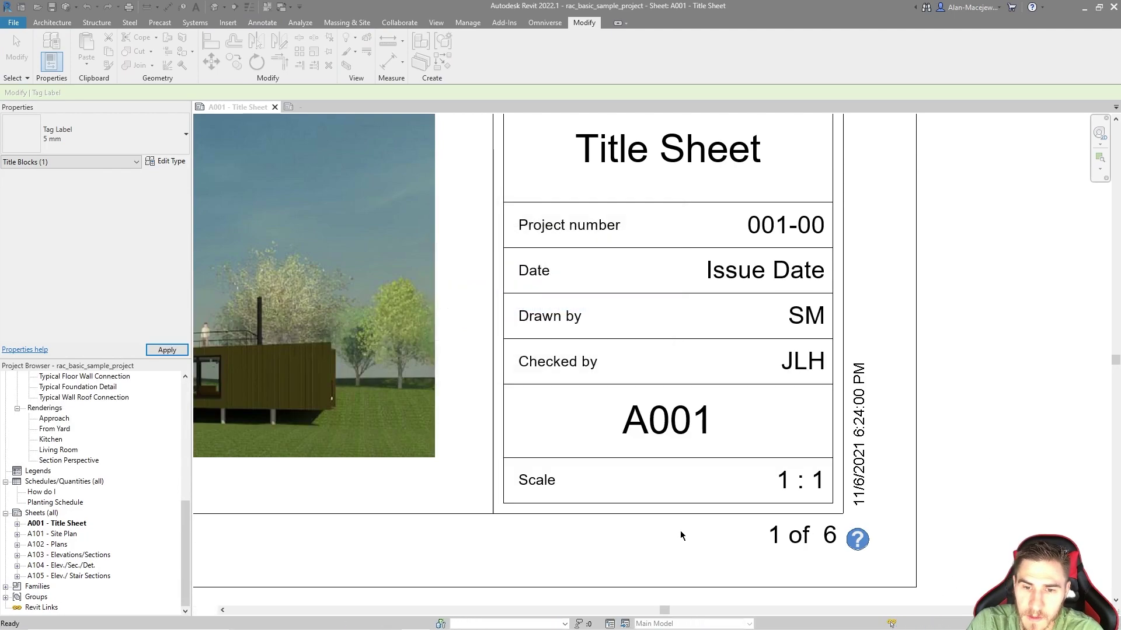
pyautogui.scroll(-3, 968, 464)
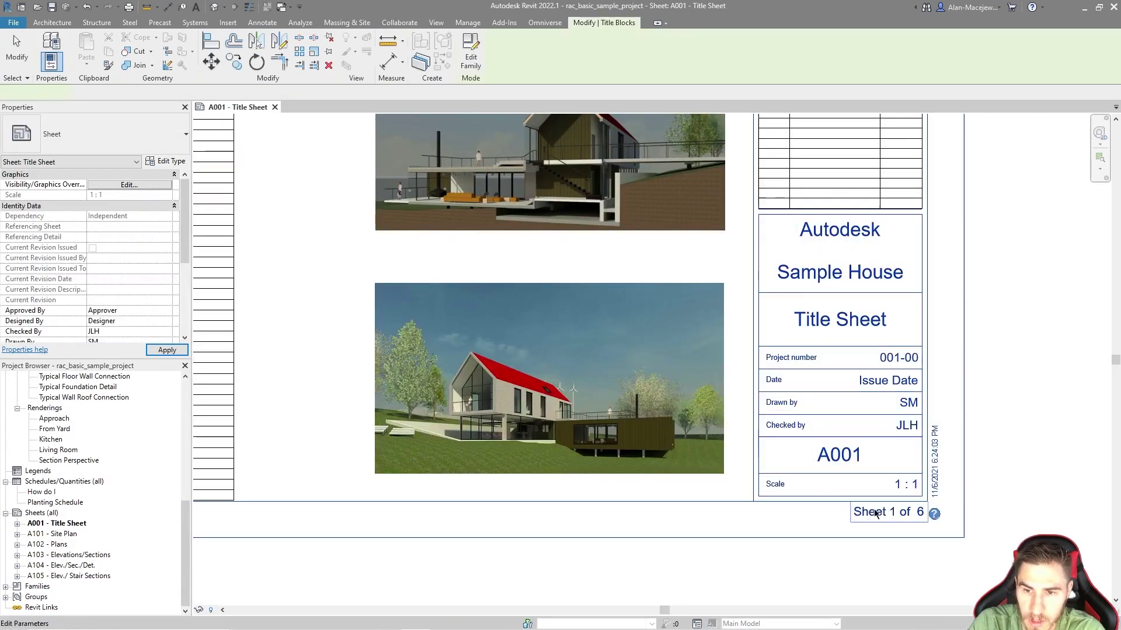
# Step: Open sheet A101 - Site Plan and check the parameter values of its sheet count label without changing them
pyautogui.click(65, 534)
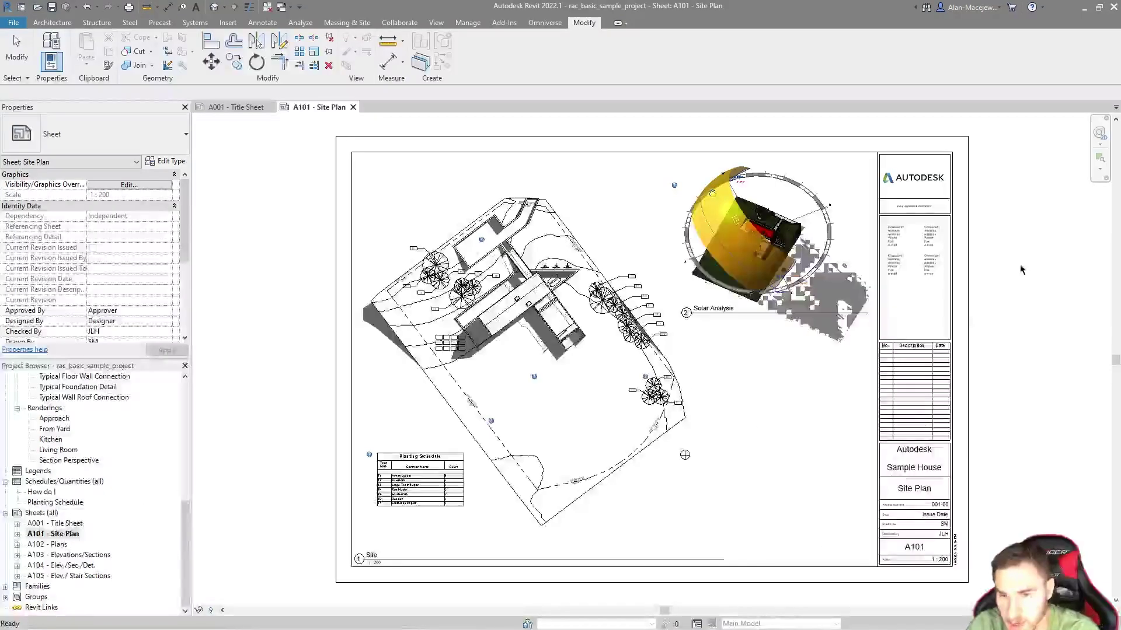
pyautogui.scroll(4, 1018, 265)
pyautogui.moveTo(957, 514); pyautogui.dragTo(877, 184, button='middle')
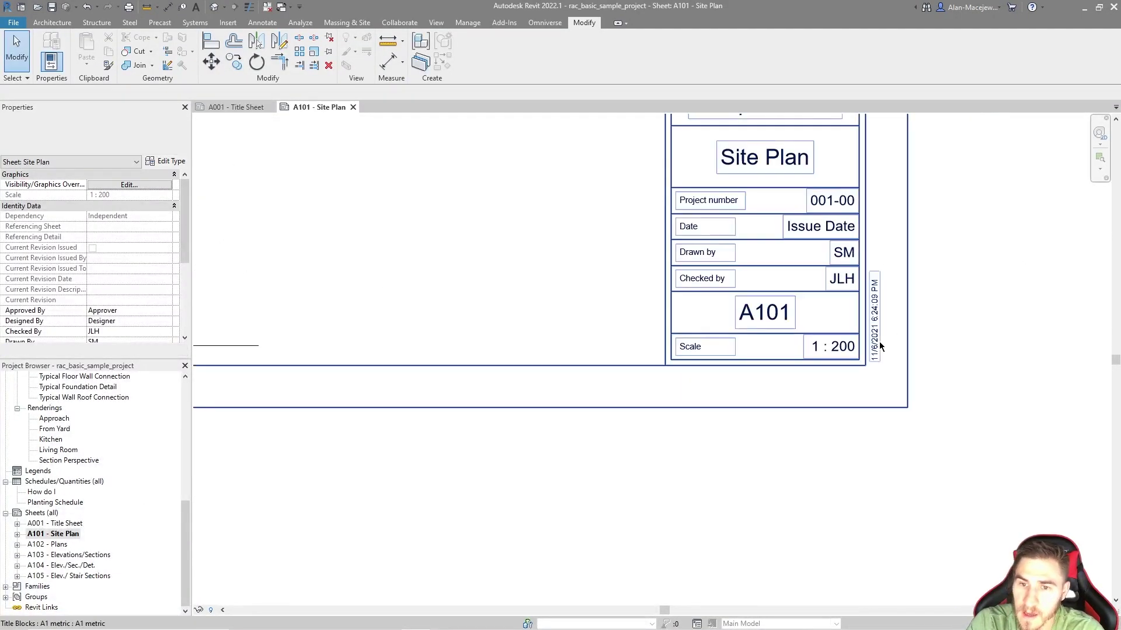
pyautogui.click(920, 352)
pyautogui.scroll(2, 920, 352)
pyautogui.click(827, 401)
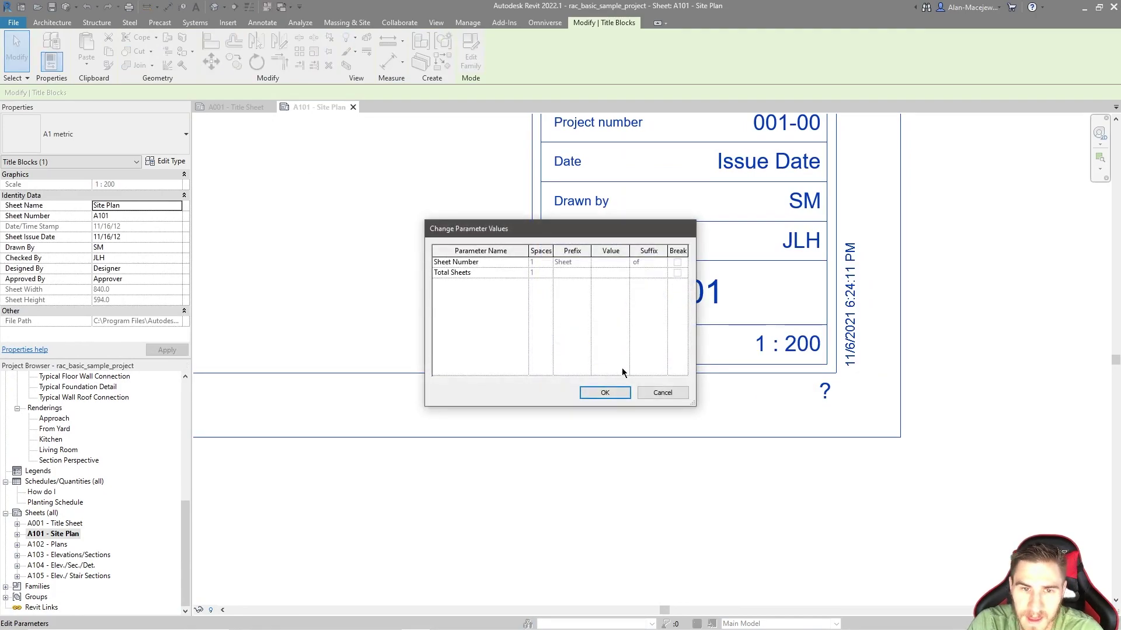
pyautogui.click(663, 392)
pyautogui.moveTo(677, 403); pyautogui.dragTo(825, 497, button='middle')
pyautogui.scroll(-4, 880, 515)
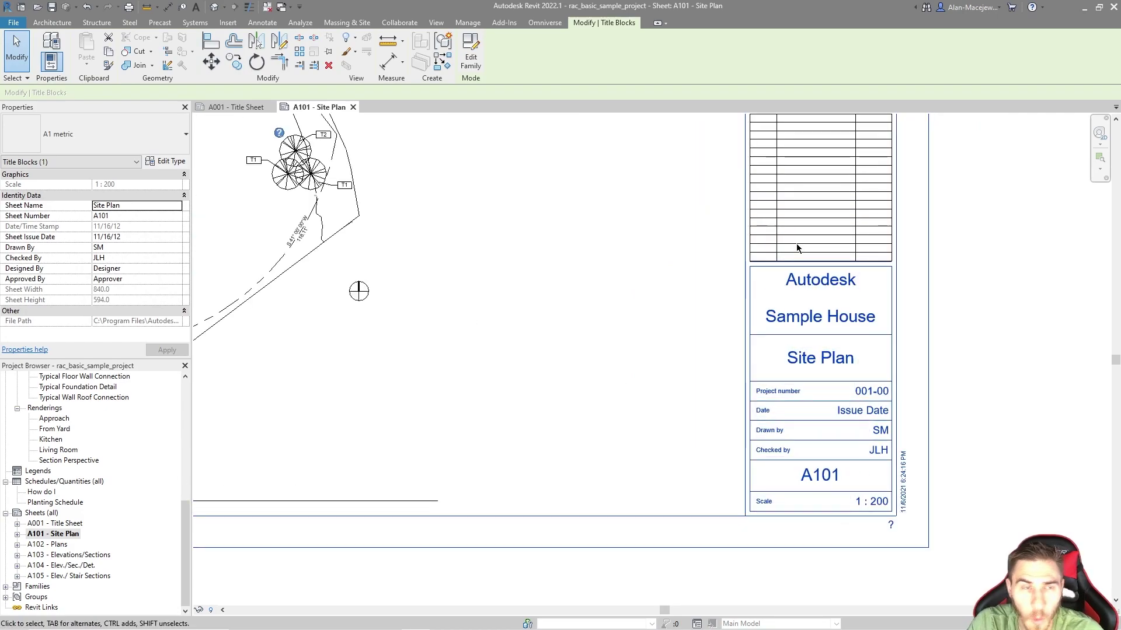
# Step: Remove the Total Sheets parameter from the project parameters and confirm its deletion
pyautogui.click(467, 22)
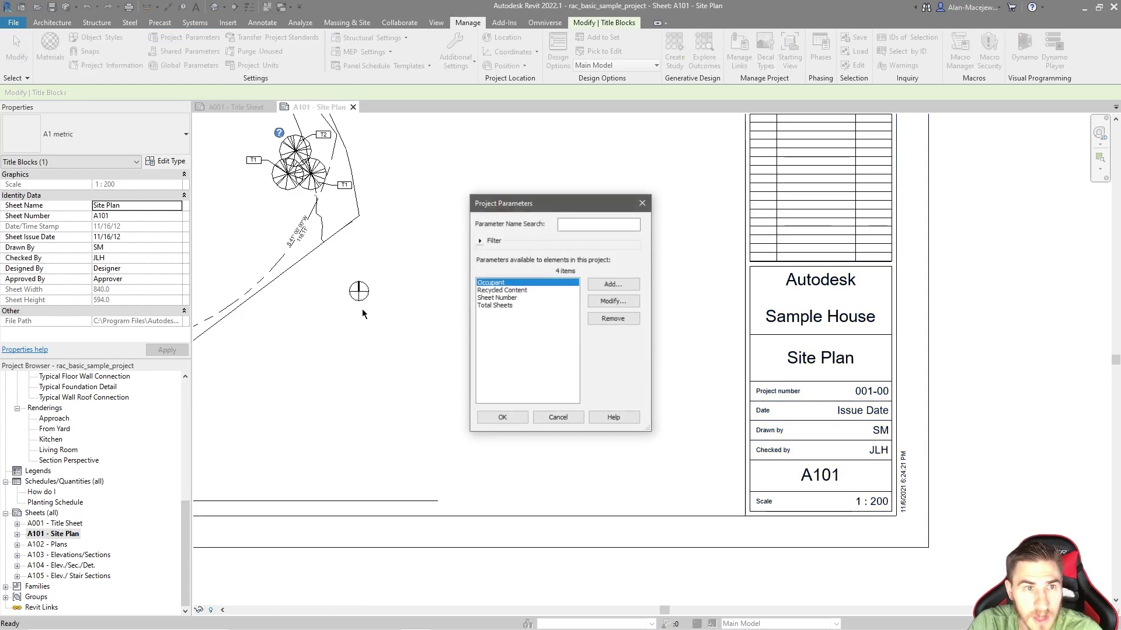
pyautogui.click(488, 306)
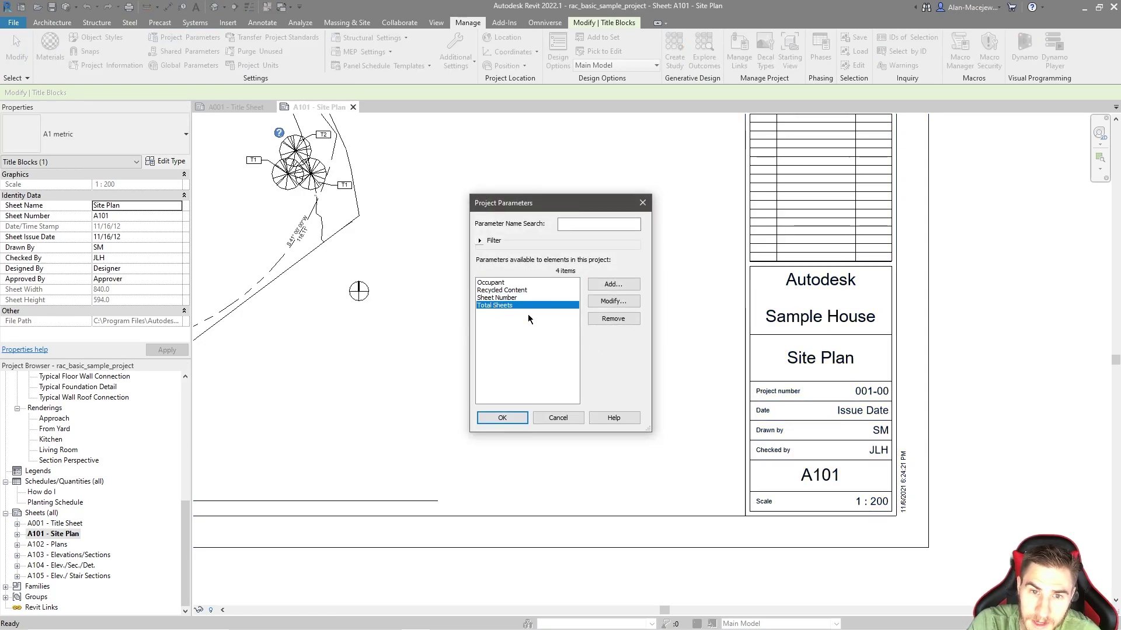
pyautogui.press('Return')
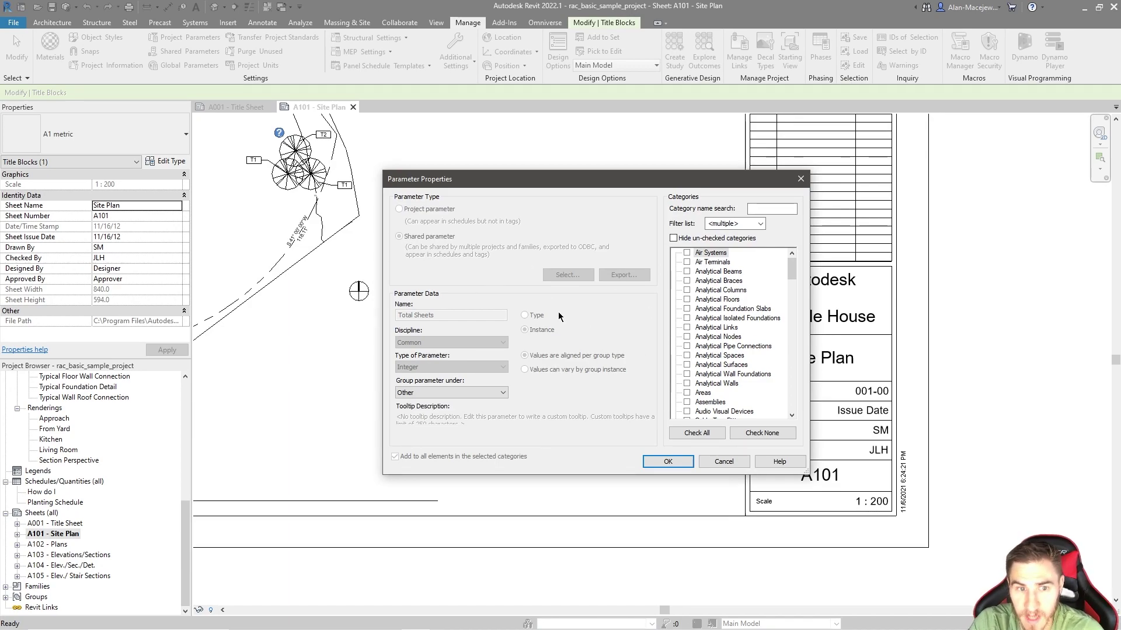
pyautogui.click(727, 465)
pyautogui.click(613, 319)
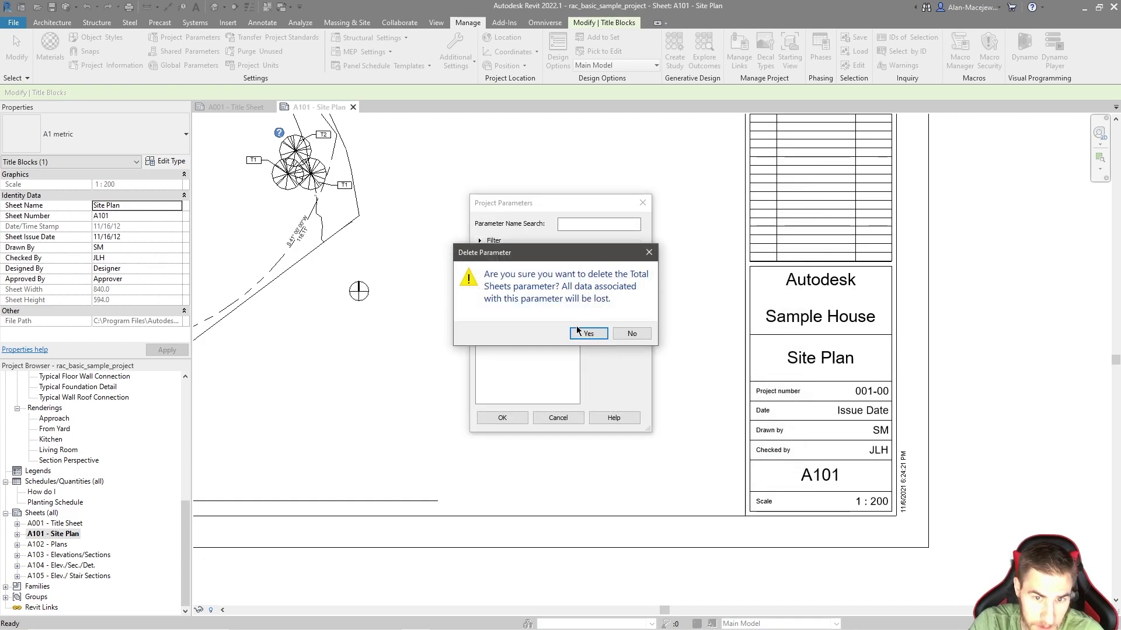
pyautogui.click(587, 336)
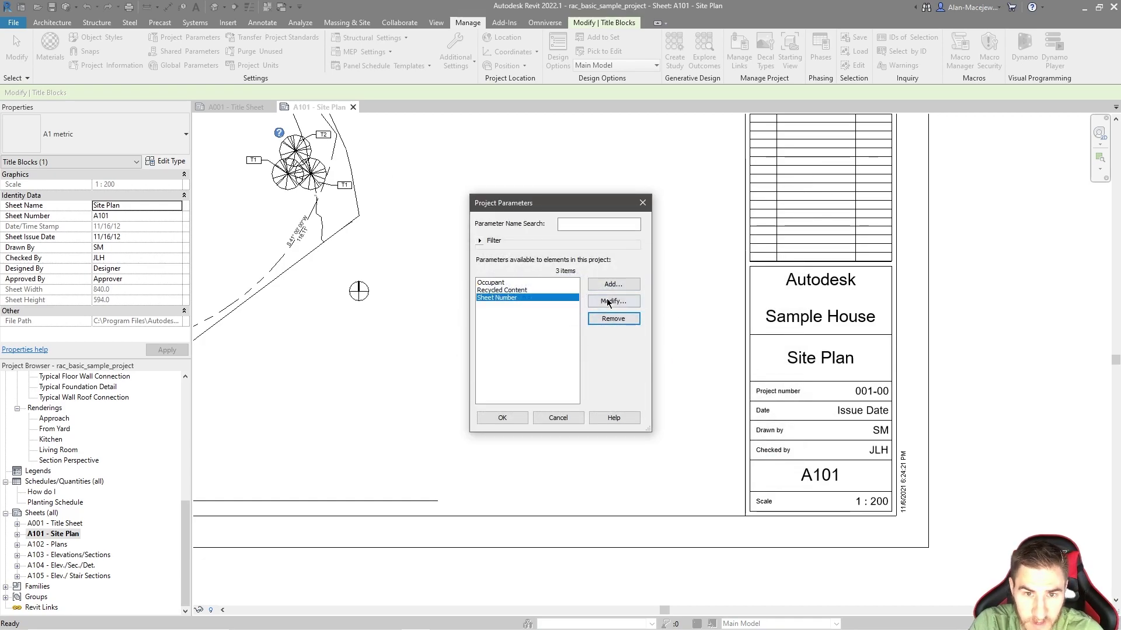
# Step: Start a new shared project parameter, choosing Total Sheets from the Sheets parameter group
pyautogui.click(613, 285)
pyautogui.click(399, 237)
pyautogui.click(568, 274)
pyautogui.click(537, 265)
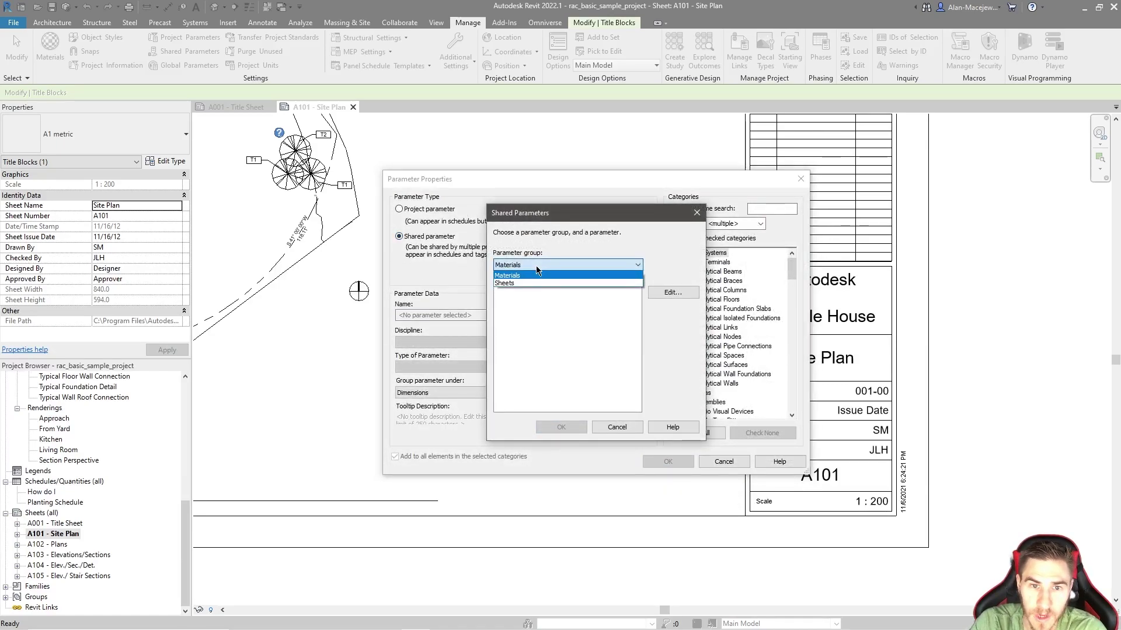
pyautogui.click(525, 283)
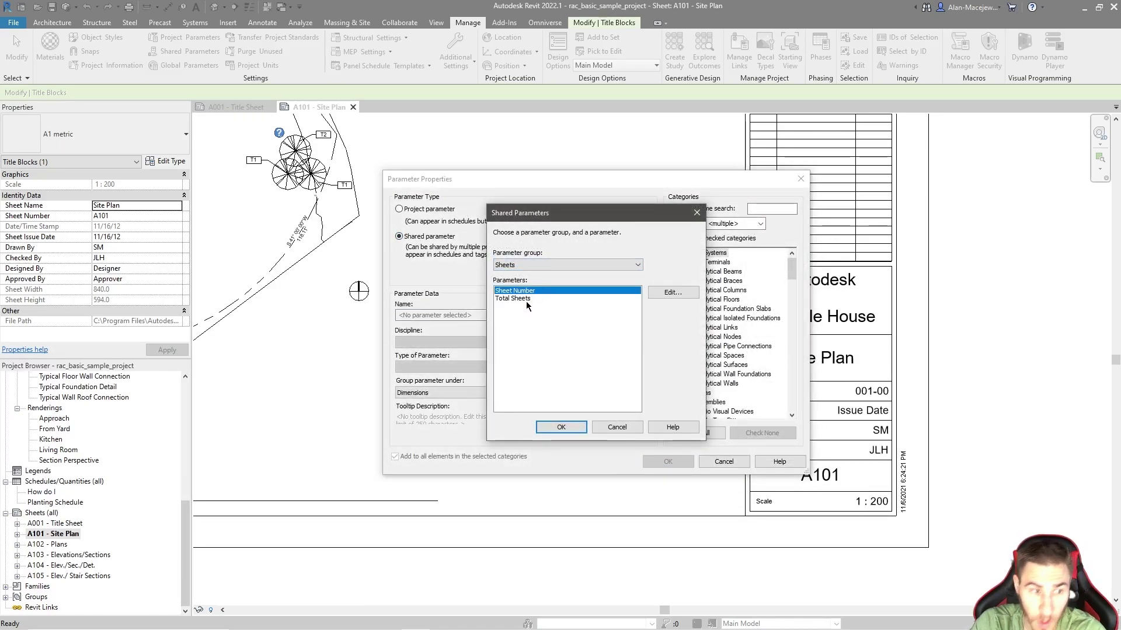
pyautogui.click(525, 299)
pyautogui.click(583, 428)
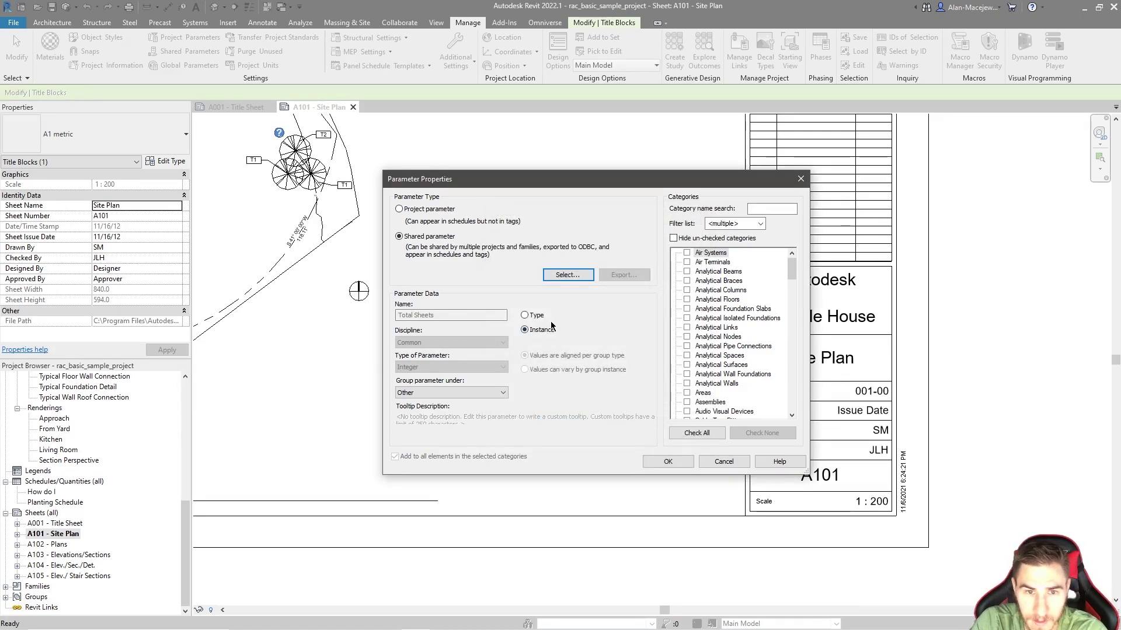
# Step: Try to find the Sheets category for Total Sheets as a type parameter
pyautogui.press('s')
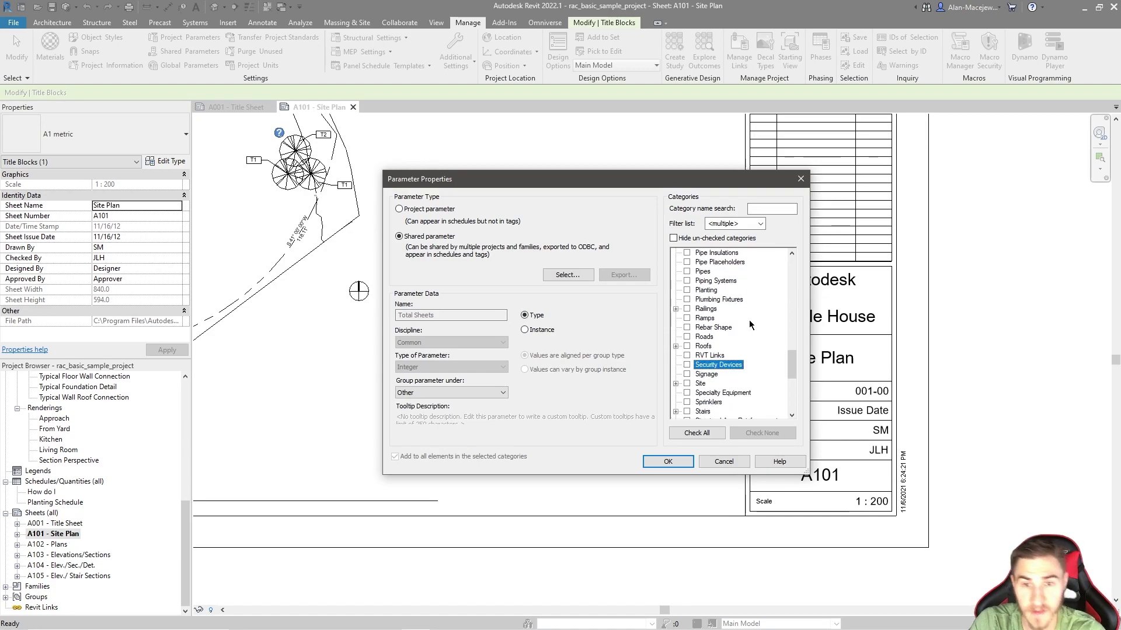
pyautogui.scroll(-1, 703, 362)
pyautogui.press('s')
pyautogui.press('p')
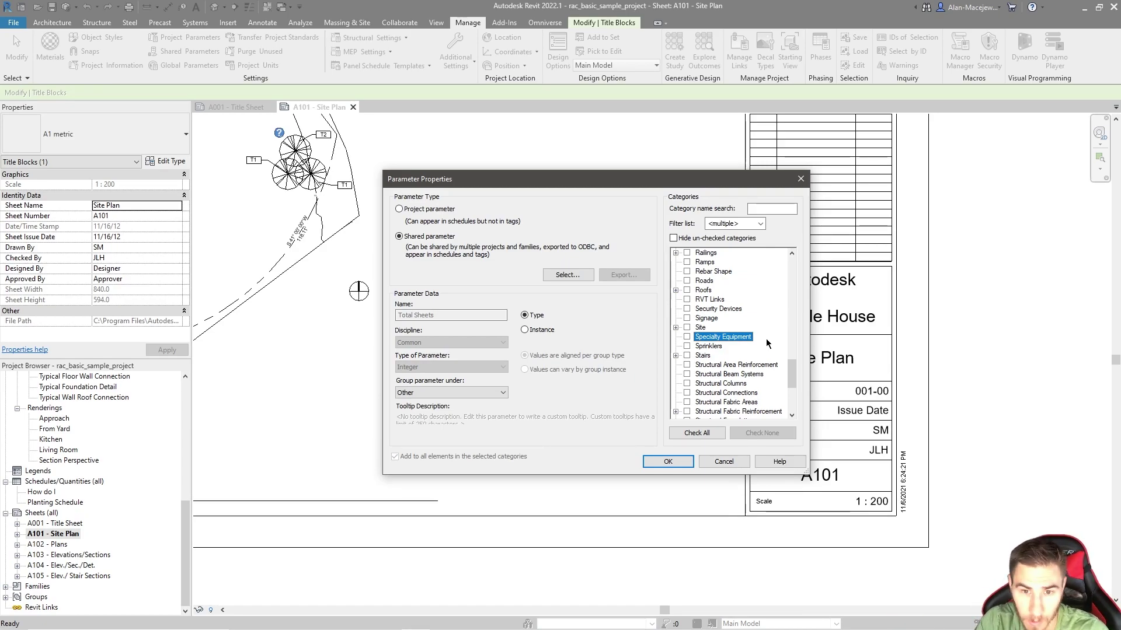
# Step: Make Total Sheets an instance parameter, search the categories for "sheet" and assign it to the Sheets category
pyautogui.click(539, 331)
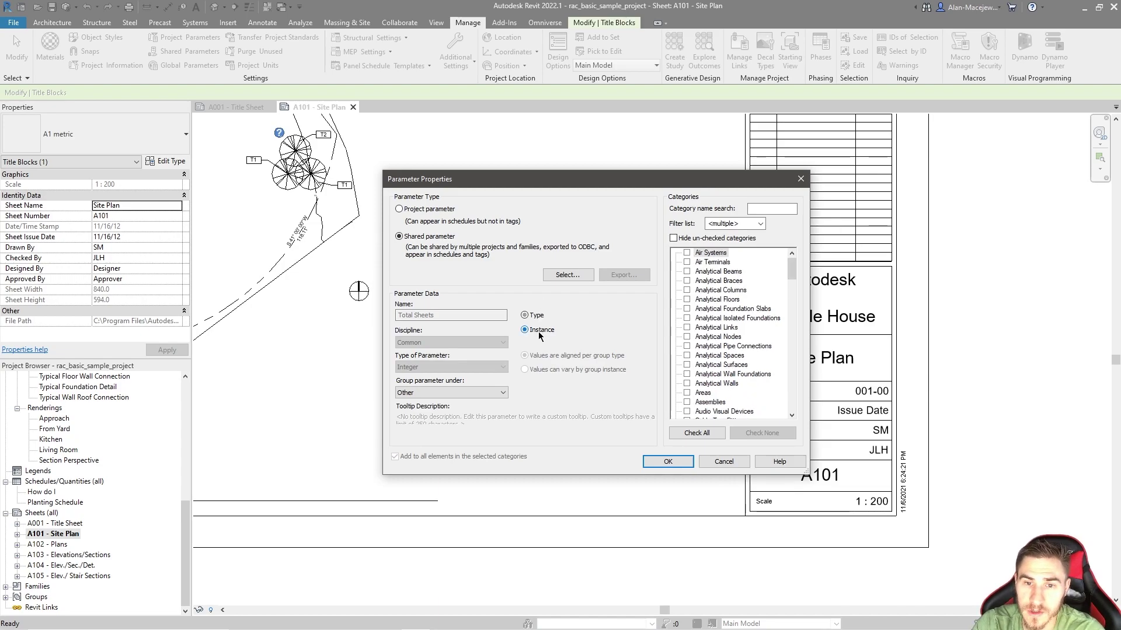
pyautogui.click(781, 208)
pyautogui.write('sheet')
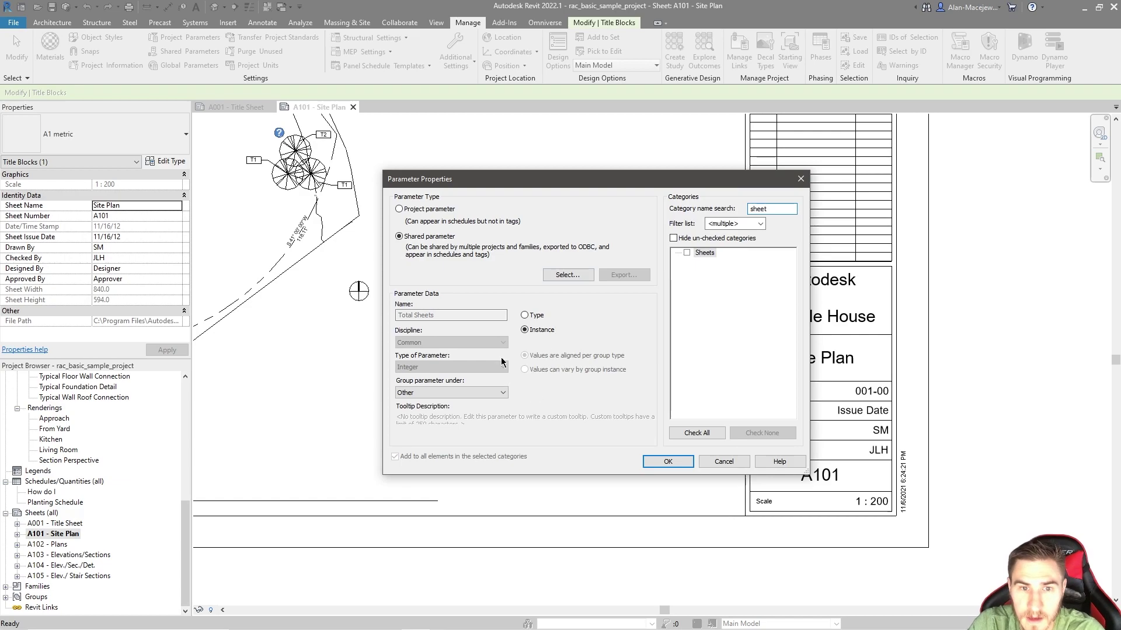
pyautogui.click(525, 315)
pyautogui.click(530, 330)
pyautogui.click(687, 253)
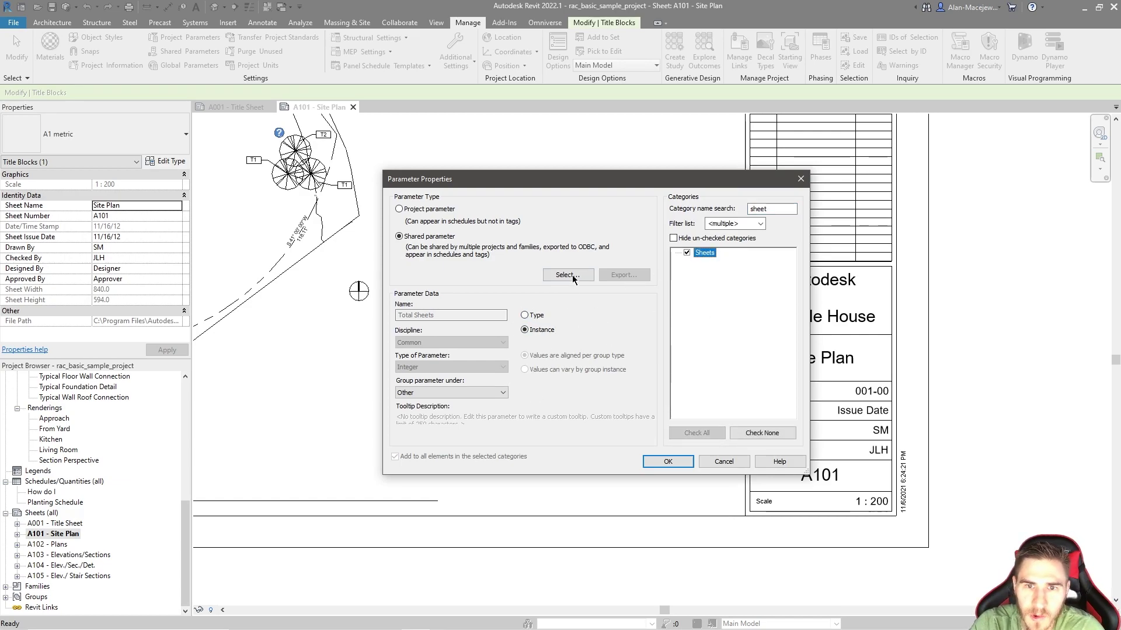
# Step: Accept the Total Sheets parameter and project parameter list, and check the sheet count label on title sheet A001
pyautogui.click(657, 463)
pyautogui.click(502, 417)
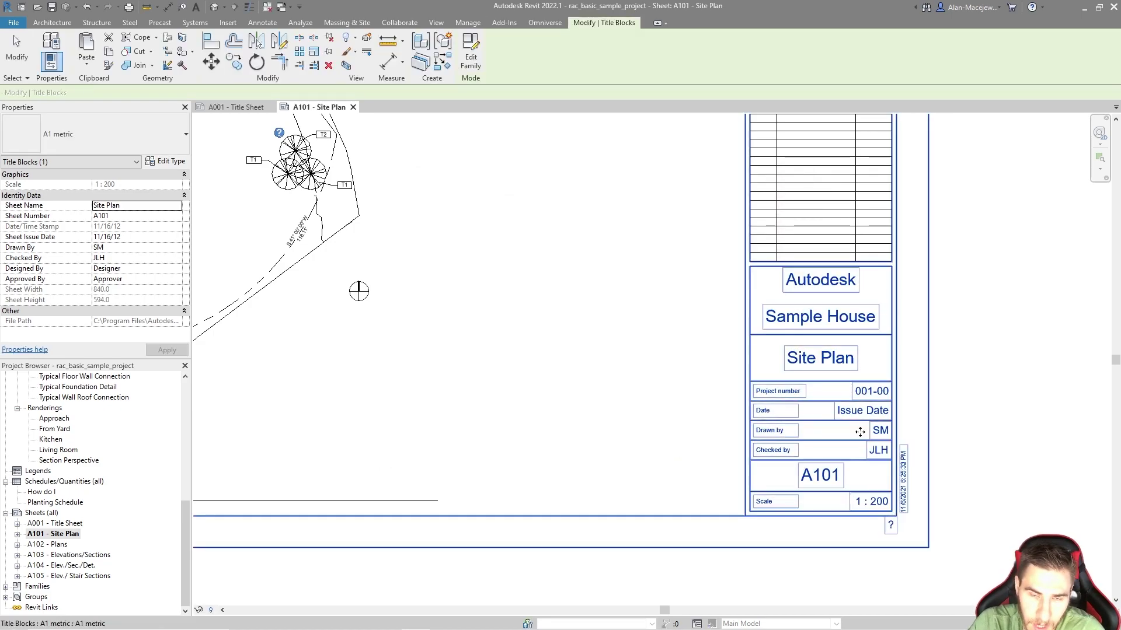
pyautogui.click(229, 107)
pyautogui.click(905, 520)
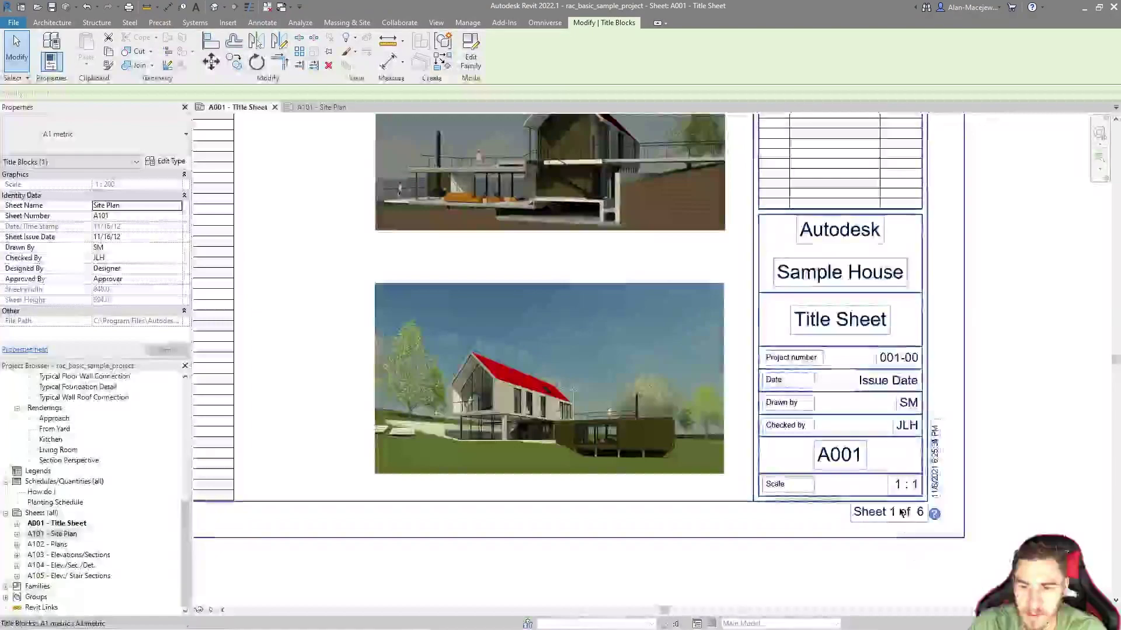
# Step: On sheet A101, set the title block label's Sheet Number value to 2 and Total Sheets to 6
pyautogui.click(323, 107)
pyautogui.click(891, 525)
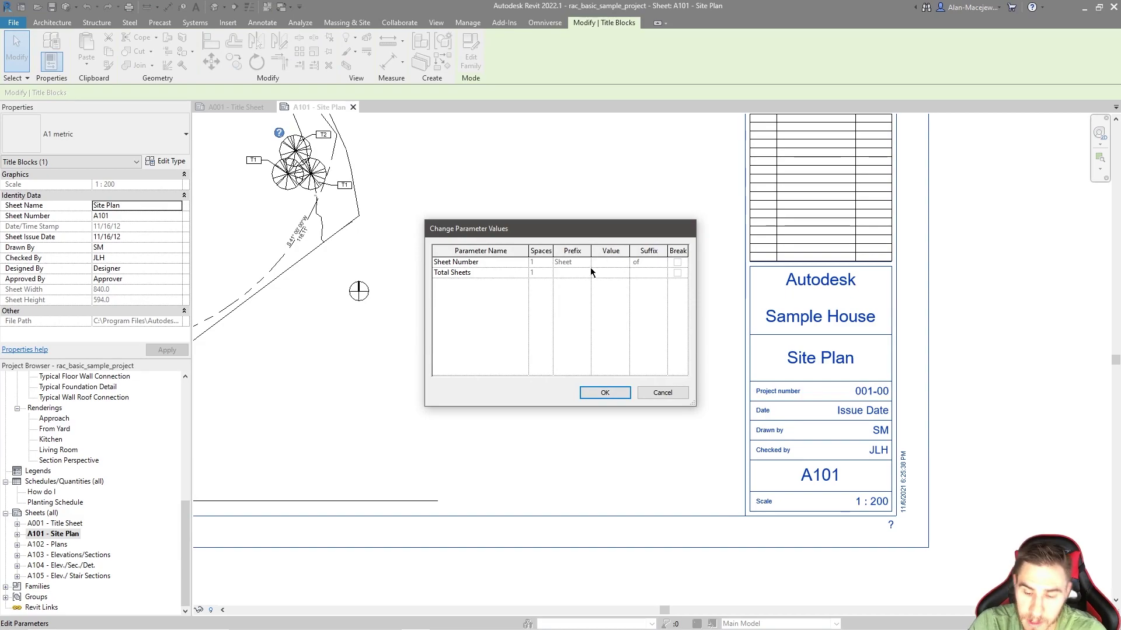
pyautogui.write('6')
pyautogui.click(605, 393)
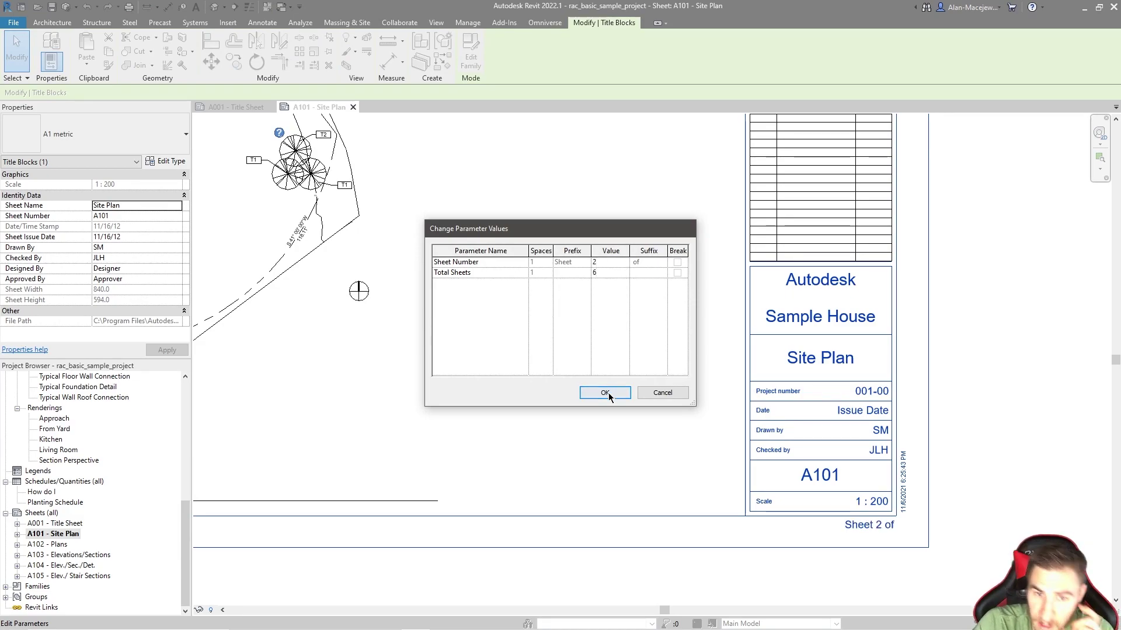
pyautogui.click(982, 426)
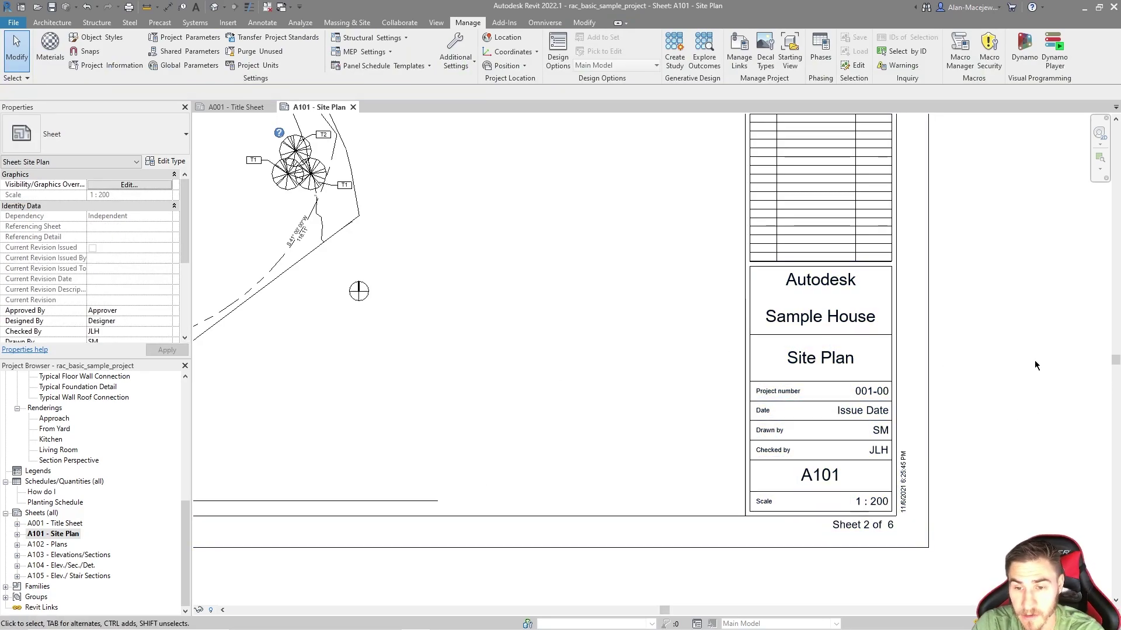
# Step: Examine the sheet count label below the A101 title block, both up close and in relation to the whole sheet
pyautogui.scroll(-3, 922, 441)
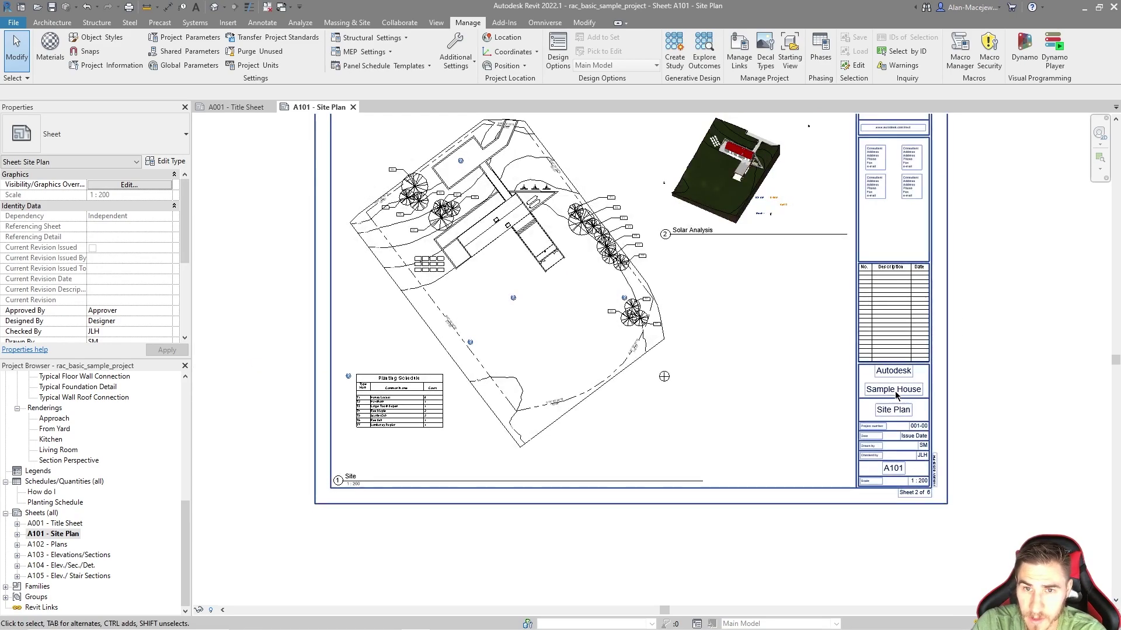
pyautogui.scroll(3, 925, 490)
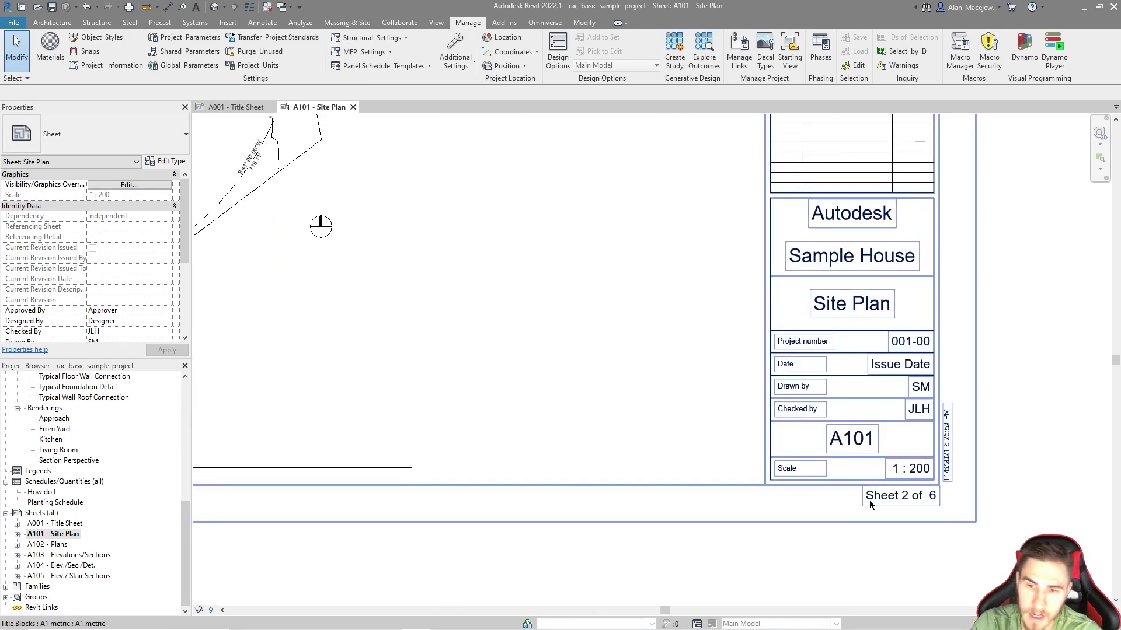
pyautogui.scroll(2, 940, 487)
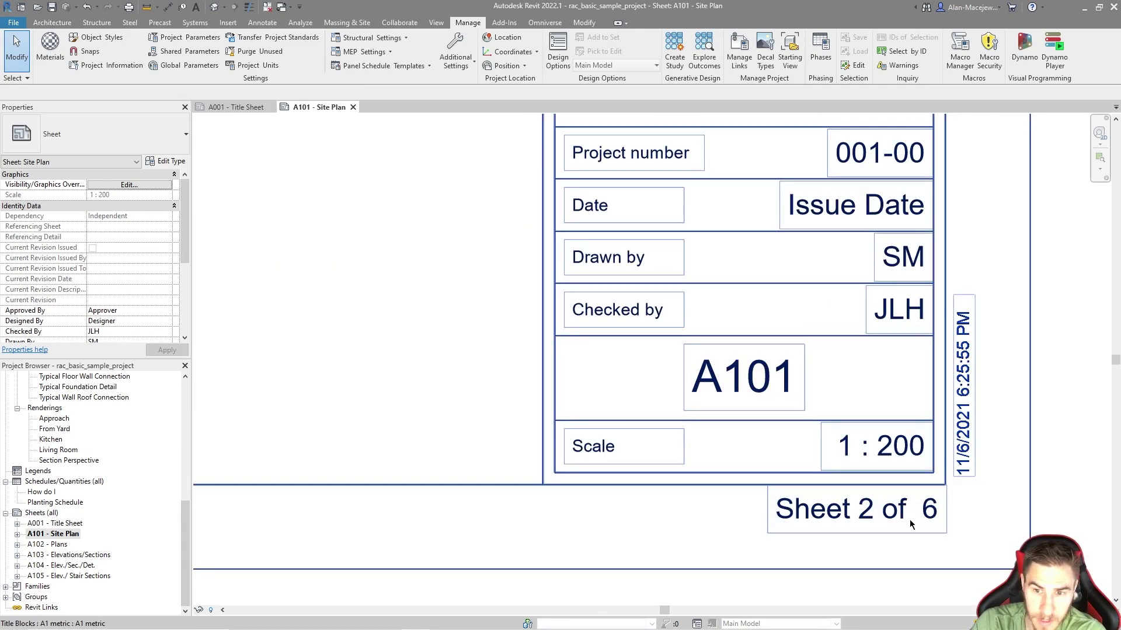
pyautogui.scroll(-1, 906, 525)
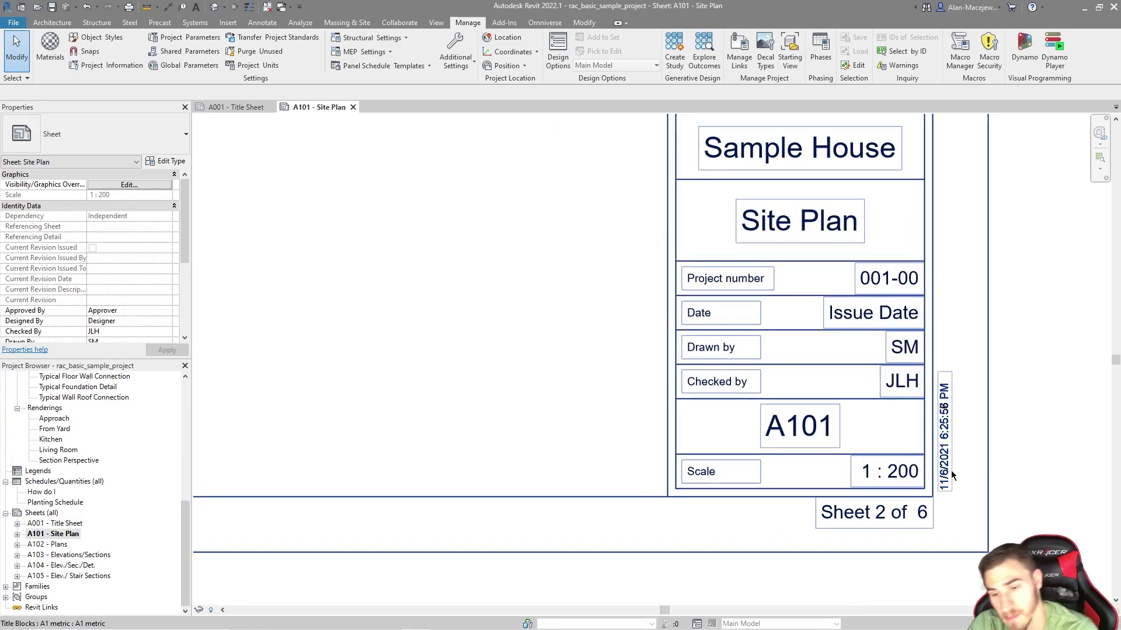
pyautogui.click(831, 527)
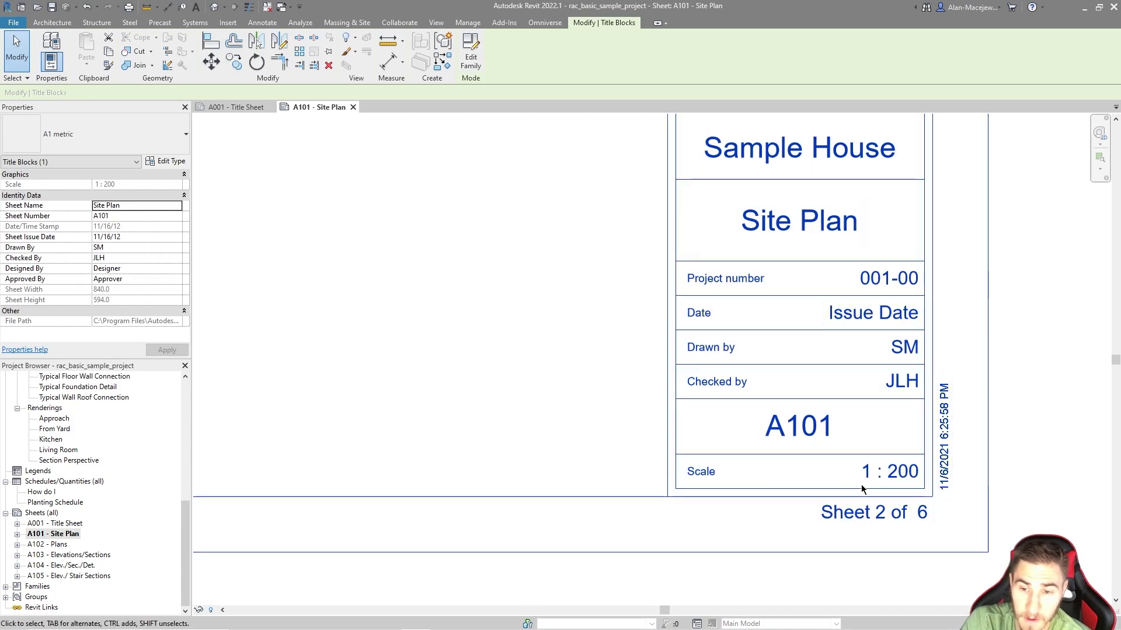
pyautogui.scroll(-1, 965, 475)
pyautogui.press('Escape')
pyautogui.scroll(1, 916, 500)
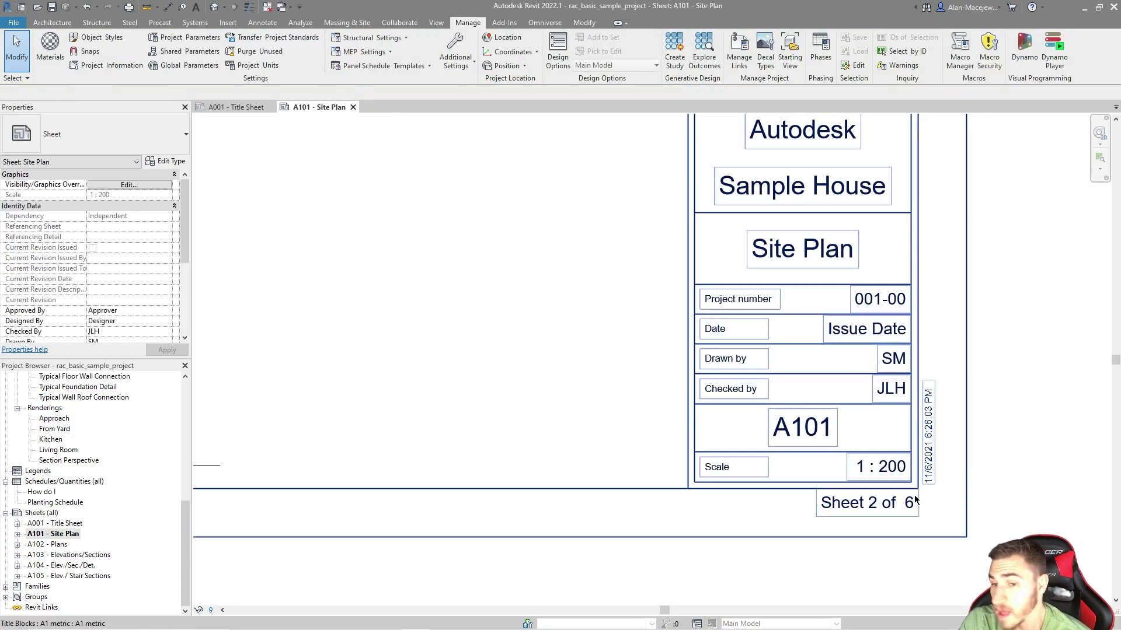
pyautogui.moveTo(915, 500); pyautogui.dragTo(924, 544, button='middle')
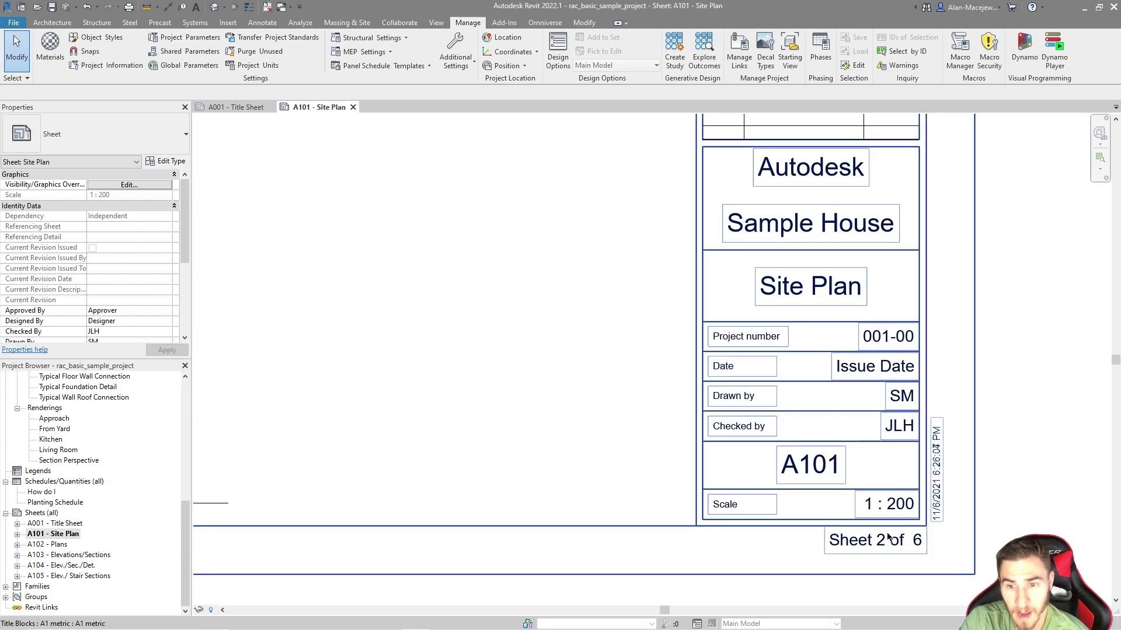
pyautogui.scroll(-3, 992, 517)
pyautogui.scroll(-2, 1013, 538)
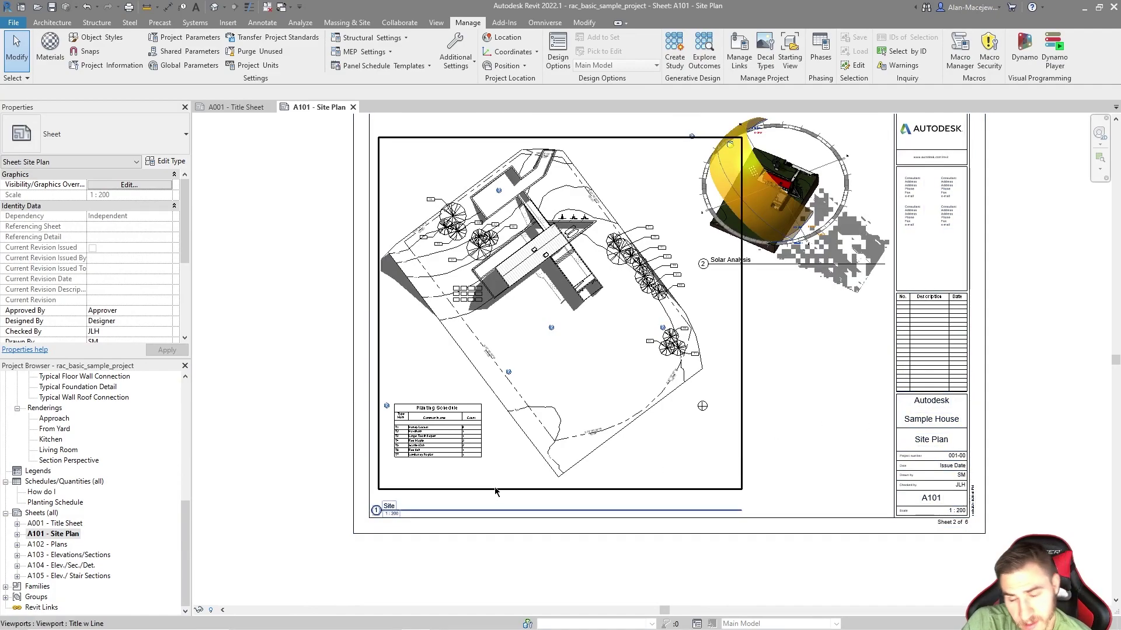
pyautogui.scroll(6, 966, 544)
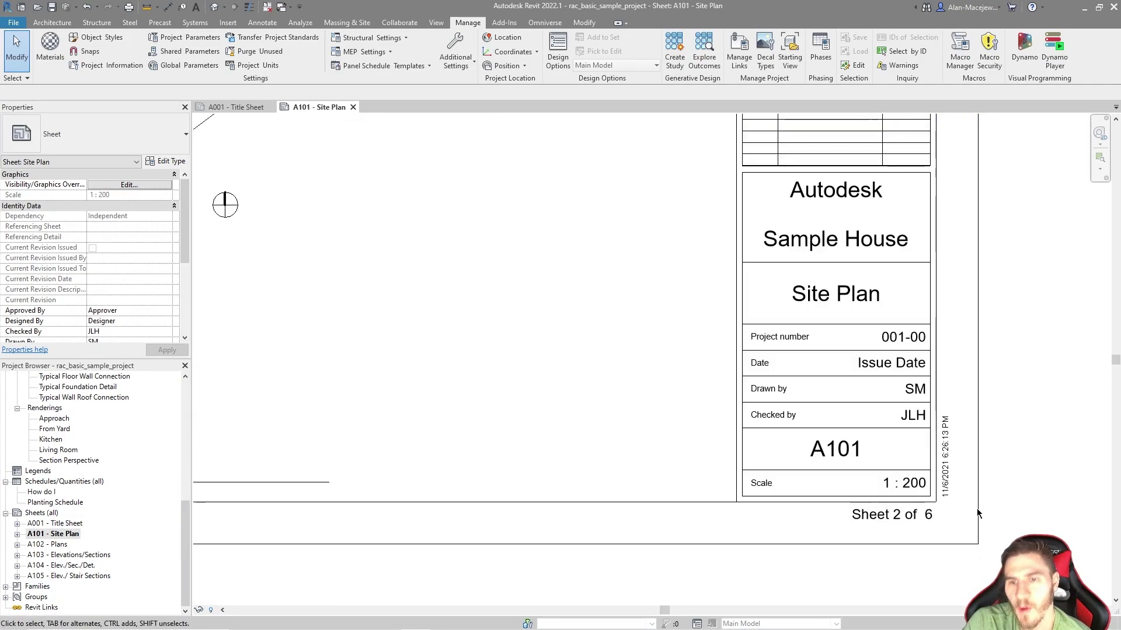
pyautogui.scroll(-3, 953, 414)
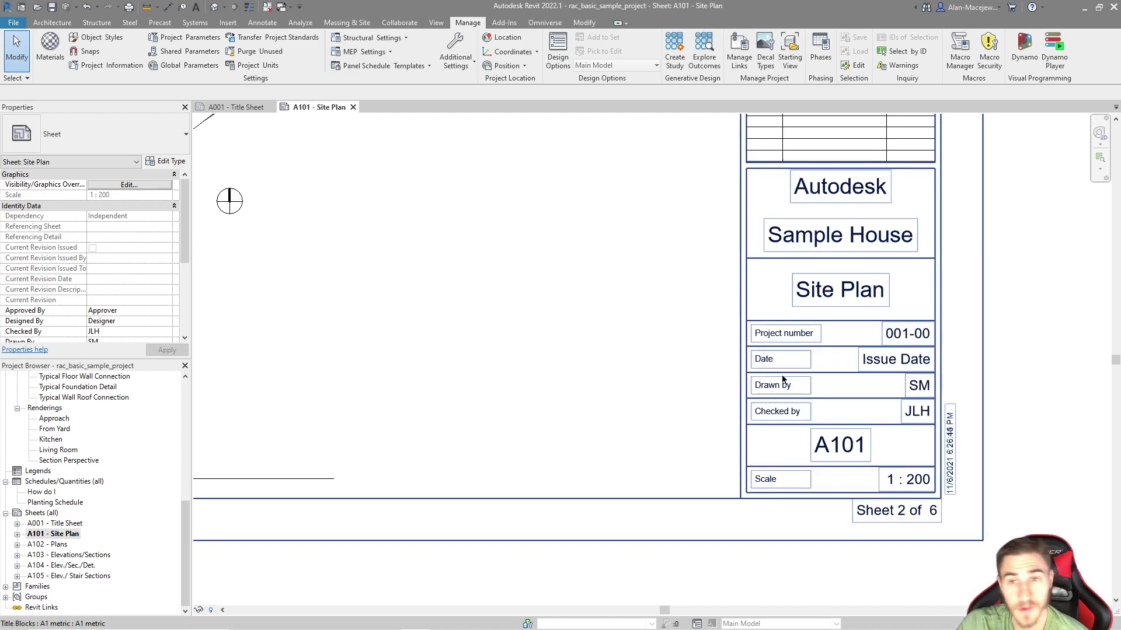
pyautogui.scroll(-4, 759, 356)
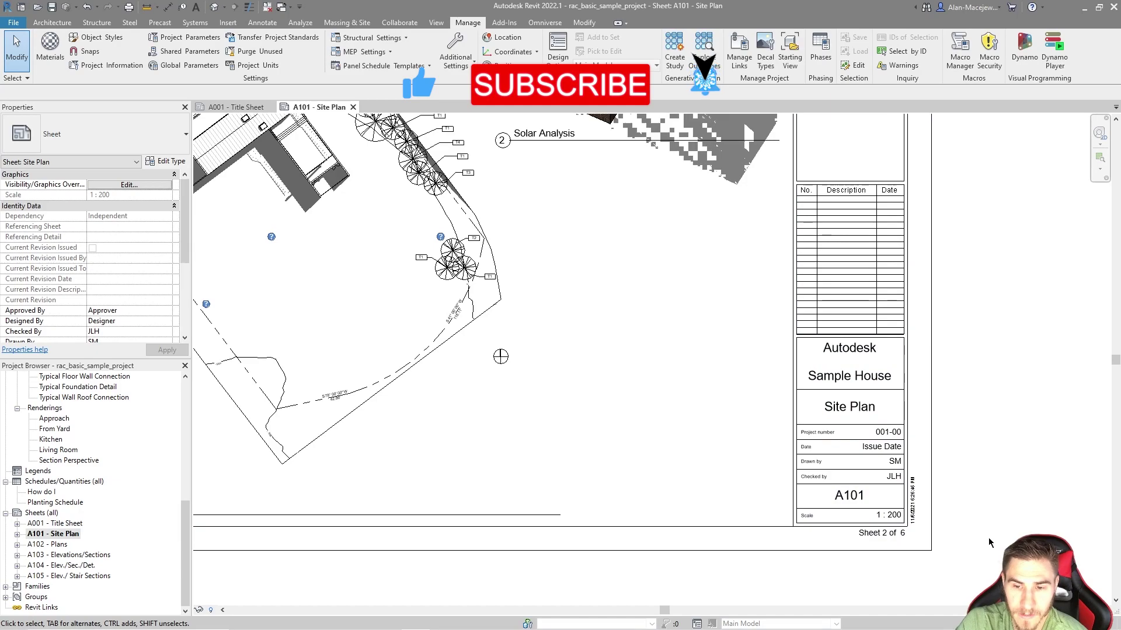
pyautogui.scroll(3, 900, 503)
pyautogui.moveTo(901, 503); pyautogui.dragTo(947, 482, button='middle')
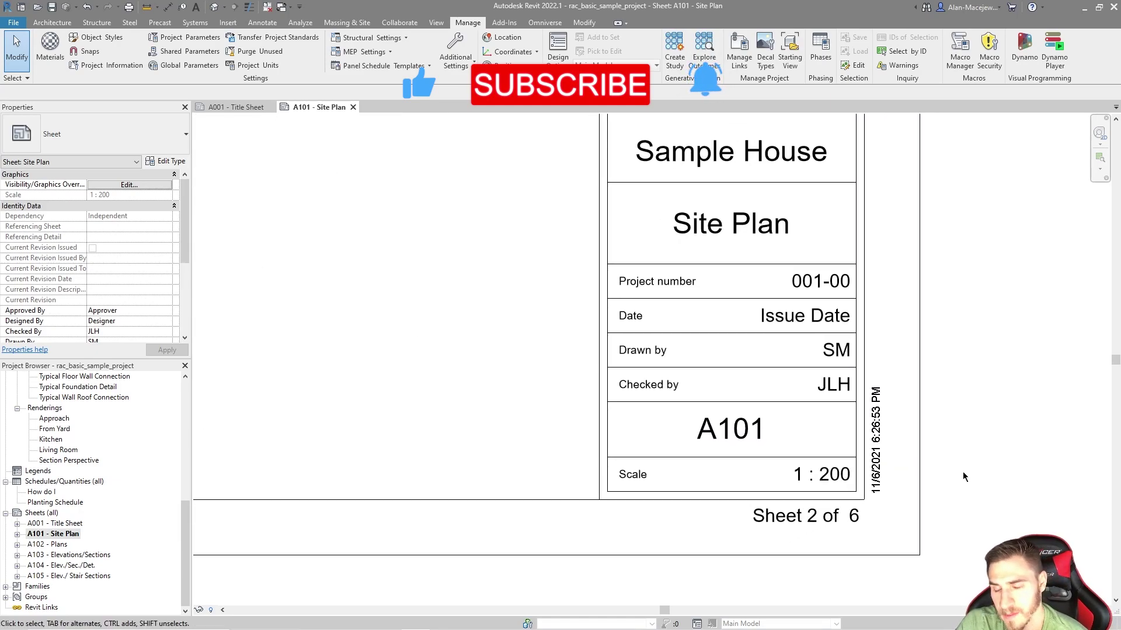